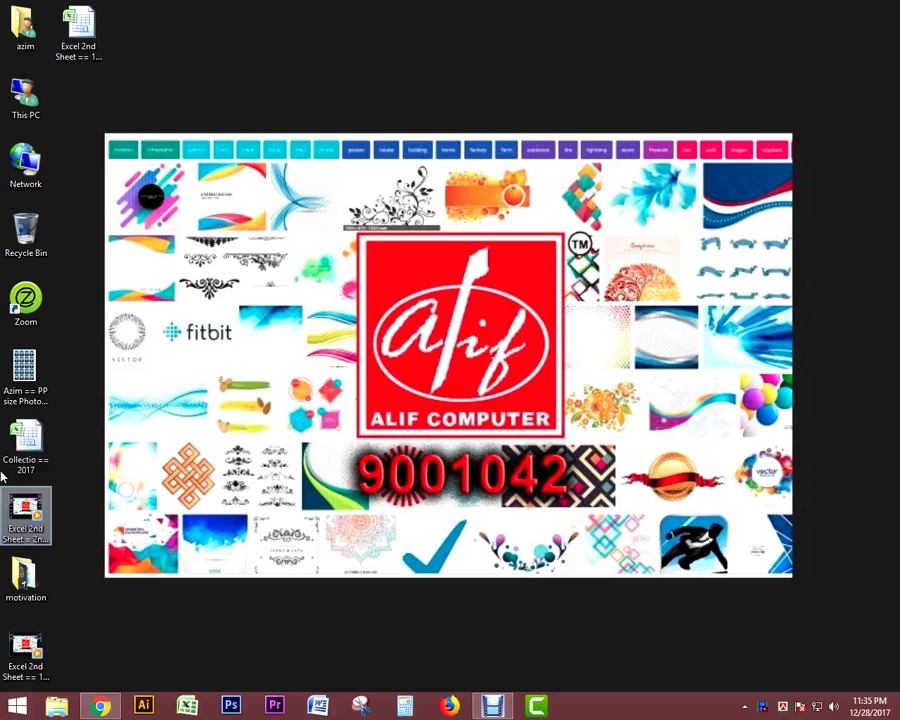
# Launch Microsoft Office PowerPoint 2007 from the Start screen's full Apps list
pyautogui.press('super')
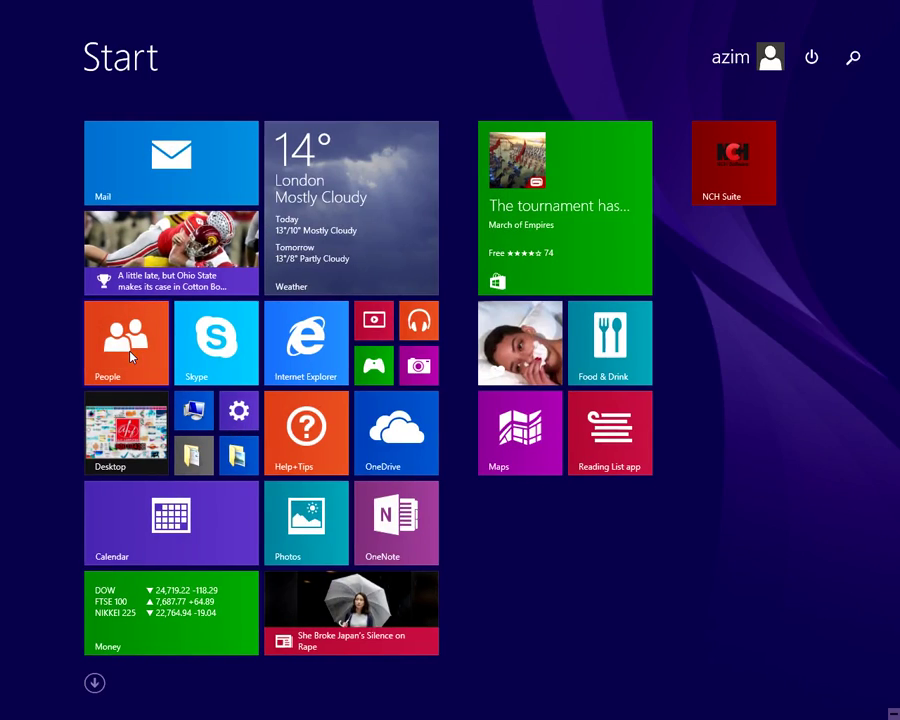
pyautogui.click(94, 683)
pyautogui.scroll(-3, 421, 513)
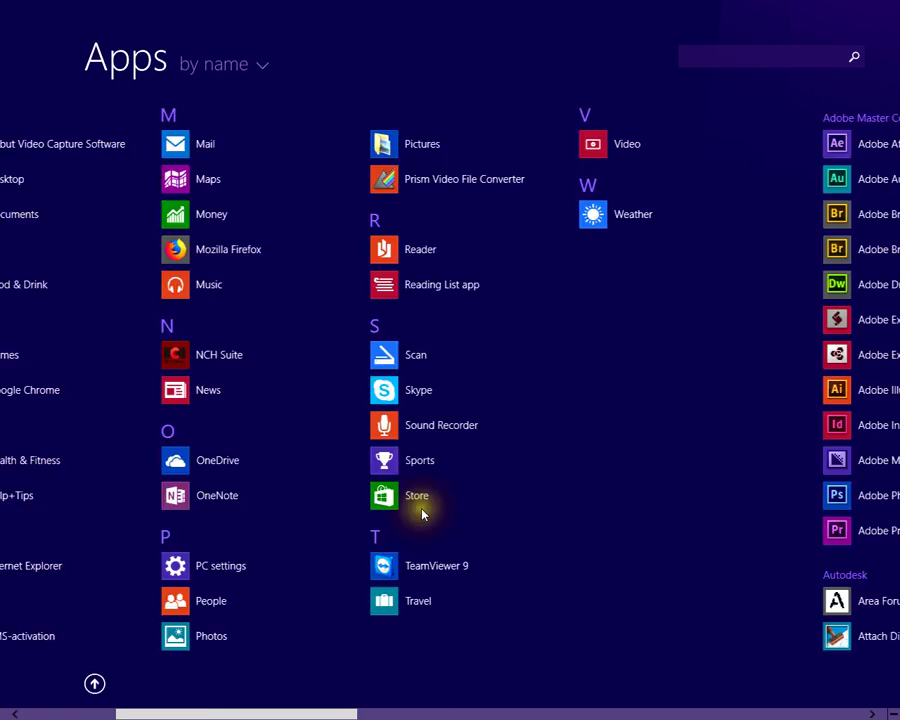
pyautogui.scroll(-2, 421, 513)
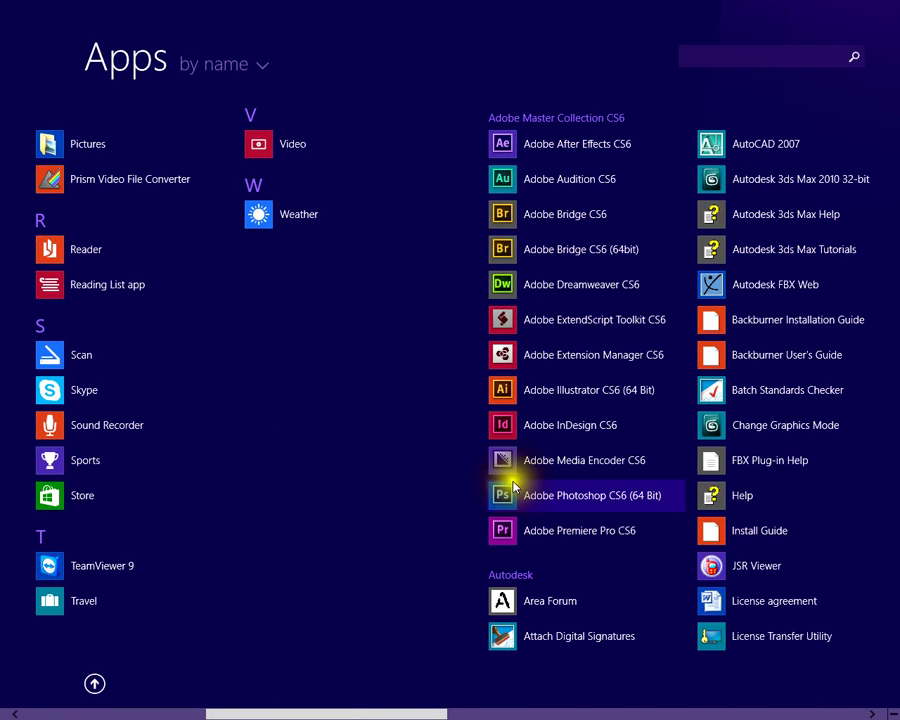
pyautogui.scroll(-2, 524, 425)
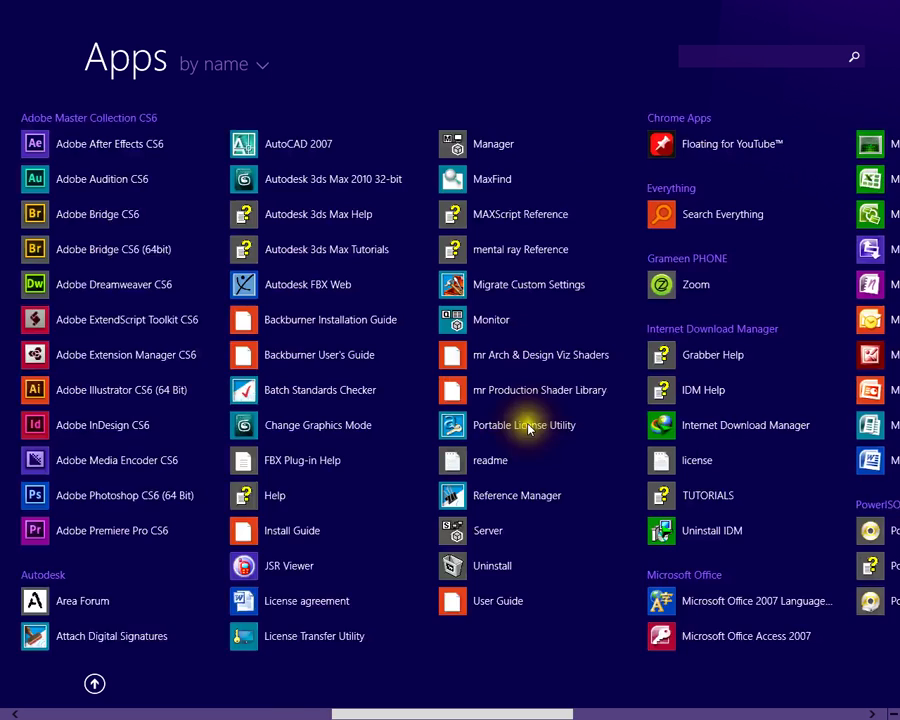
pyautogui.scroll(-3, 287, 416)
pyautogui.scroll(-3, 315, 377)
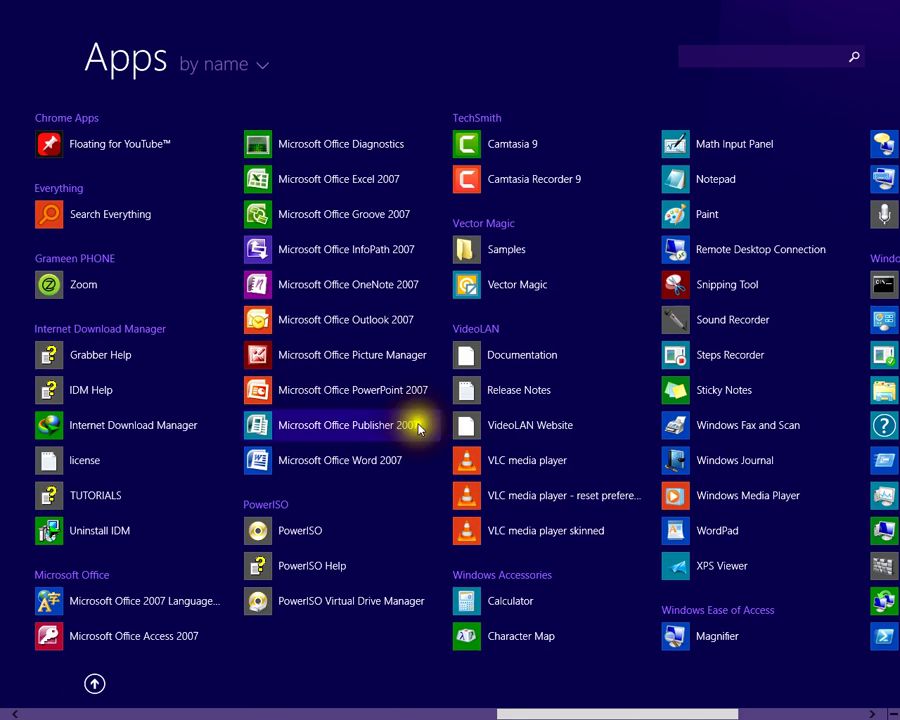
pyautogui.click(338, 389)
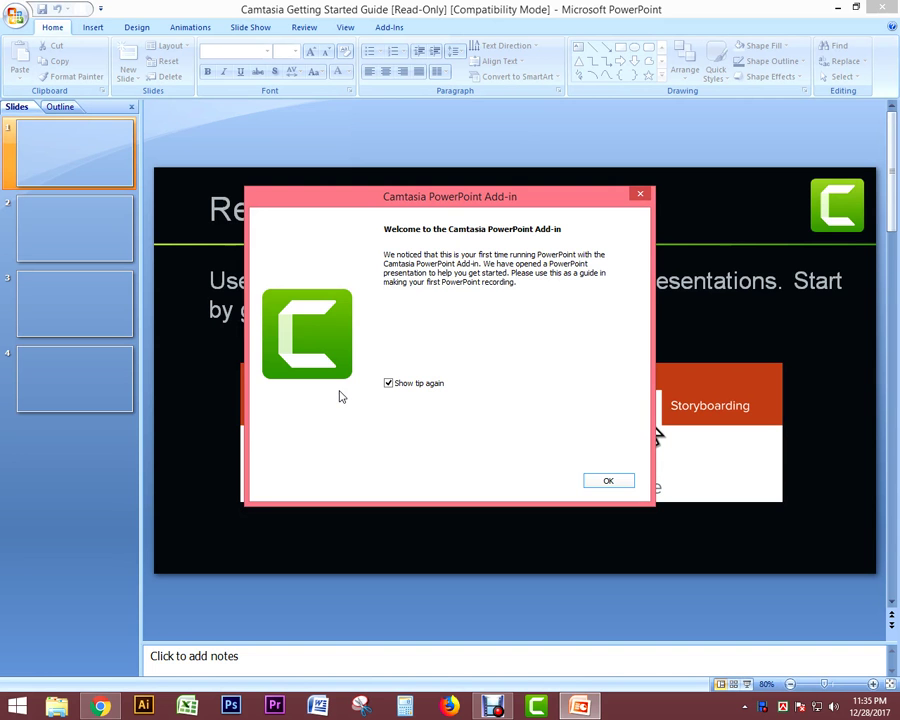
# Dismiss the Camtasia add-in notice, close the Getting Started Guide, and go back to Start
pyautogui.click(606, 481)
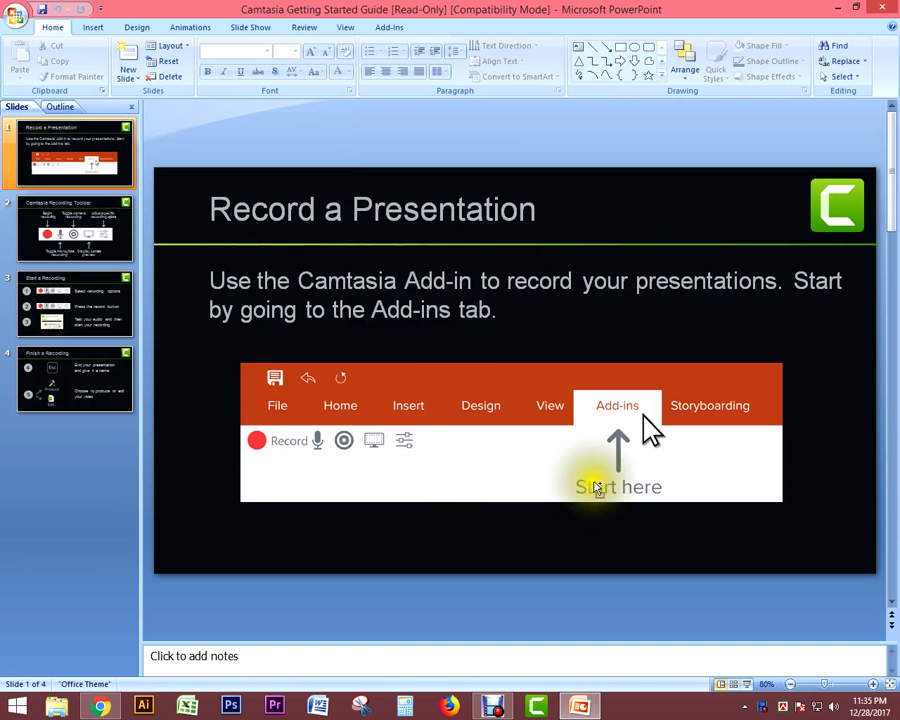
pyautogui.hotkey('ctrl', 'w')
pyautogui.click(17, 705)
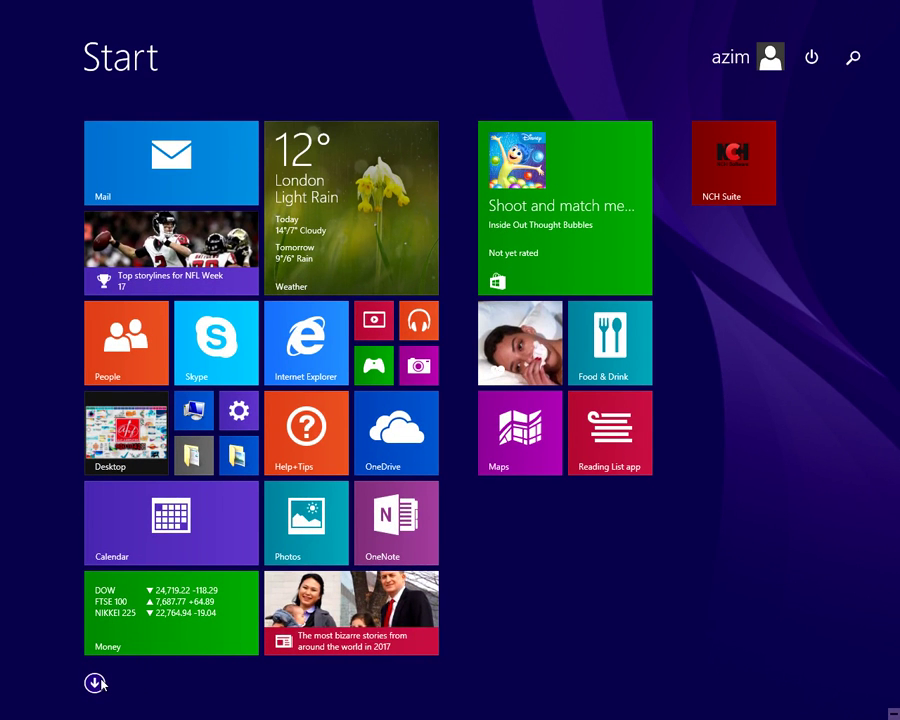
# Scroll the Apps list to Microsoft Office PowerPoint 2007 to open it again
pyautogui.click(96, 683)
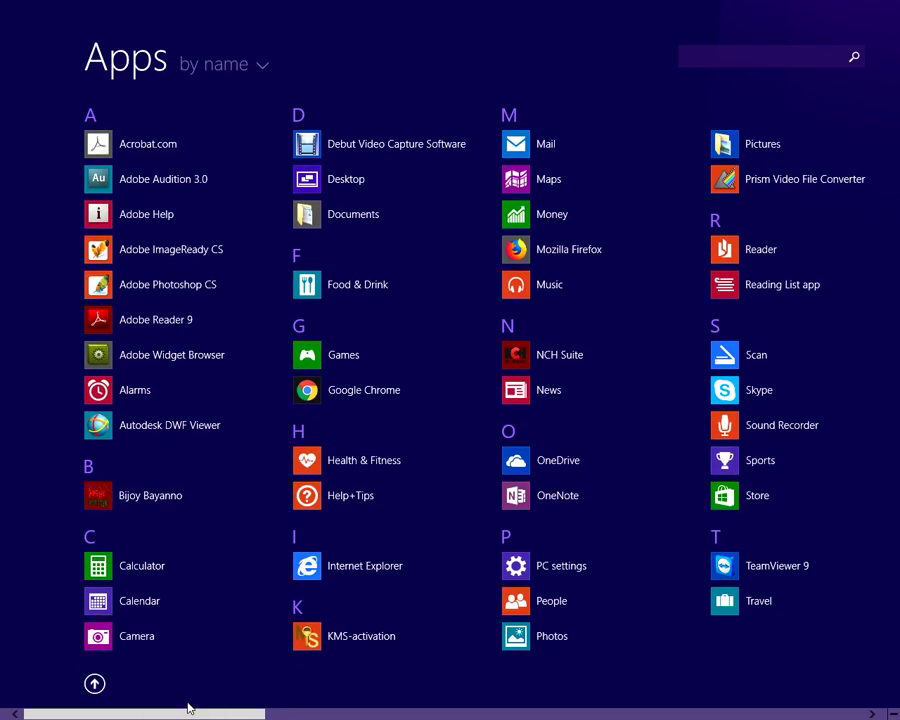
pyautogui.scroll(-3, 188, 708)
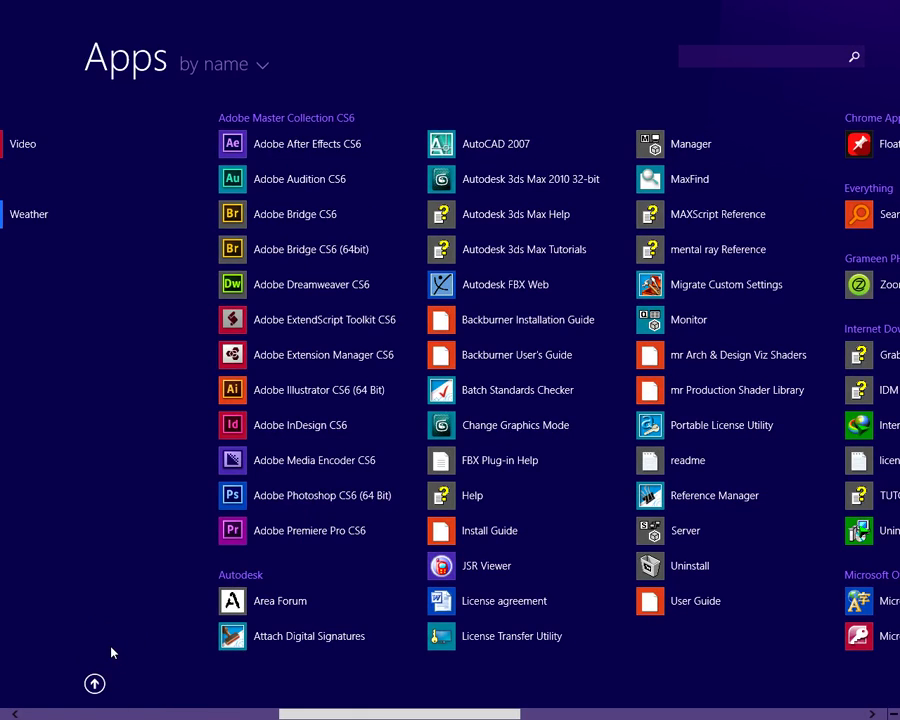
pyautogui.scroll(-3, 300, 590)
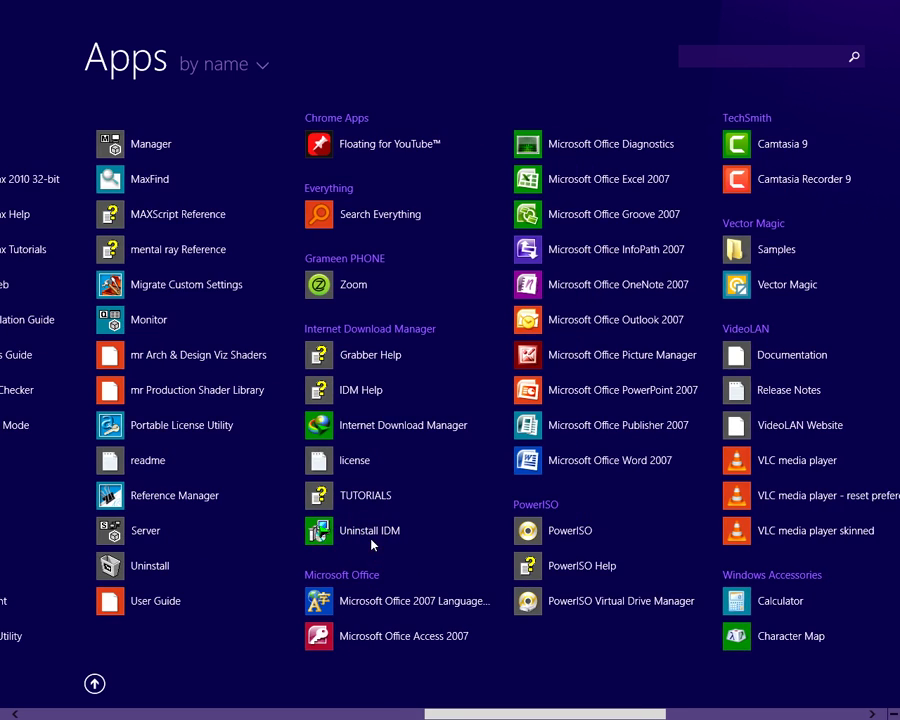
pyautogui.scroll(-1, 402, 251)
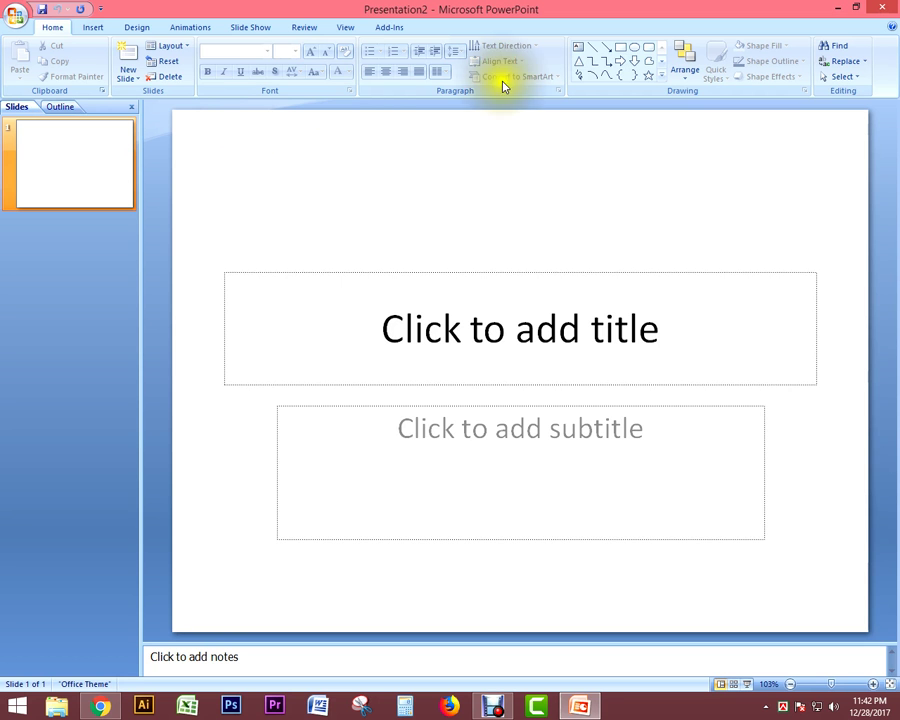
# Wait on the blank Presentation2 title slide in PowerPoint
pyautogui.moveTo(898, 2)
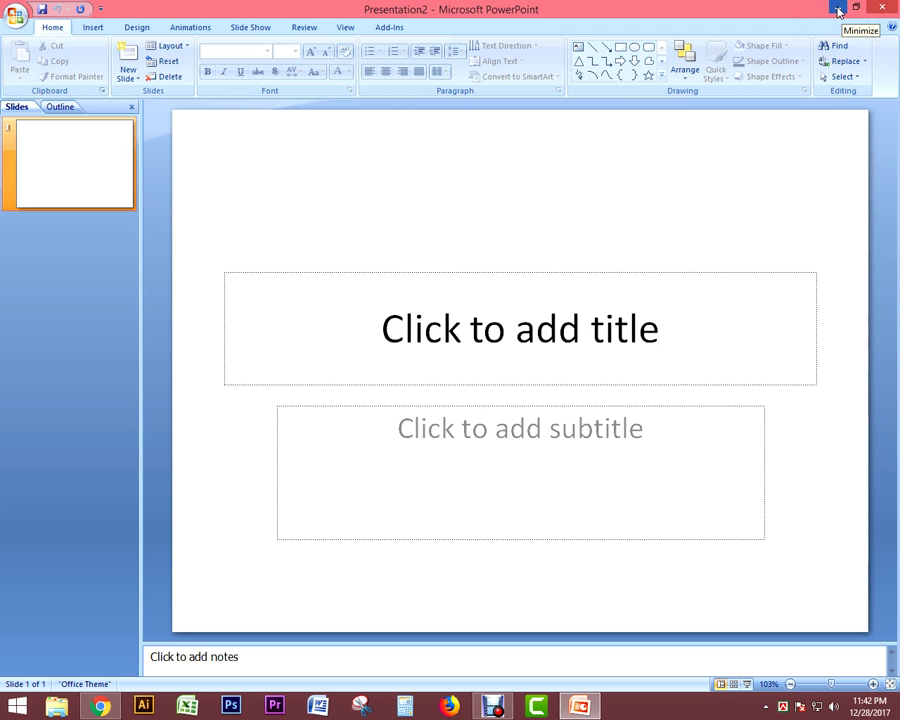
# Minimize PowerPoint and, in the blank Word document, type 'Welcome' and 'Students How are you all?'
pyautogui.click(839, 11)
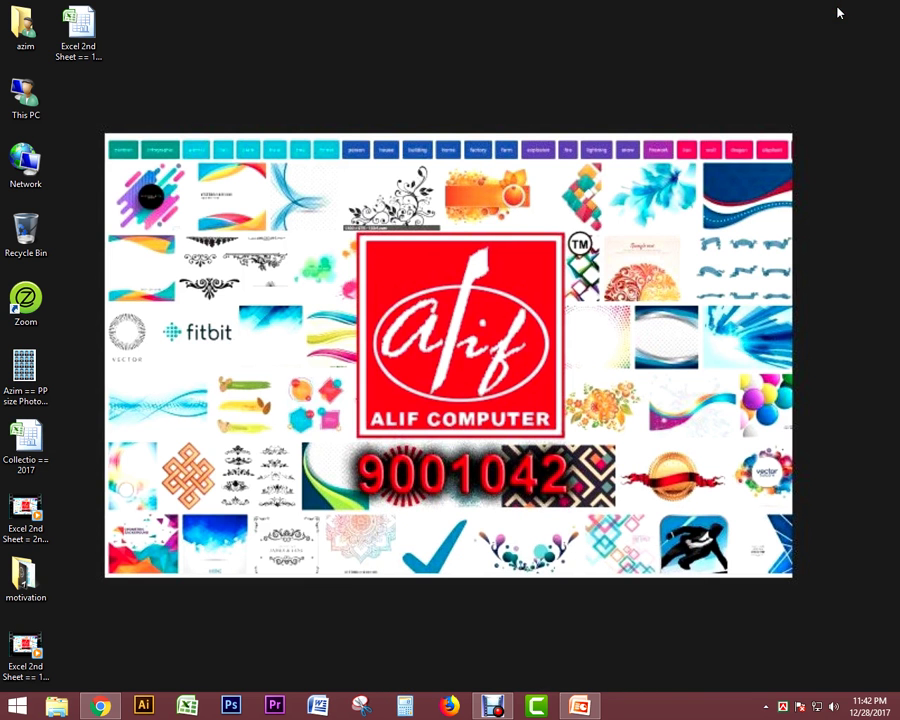
pyautogui.click(316, 706)
pyautogui.click(228, 360)
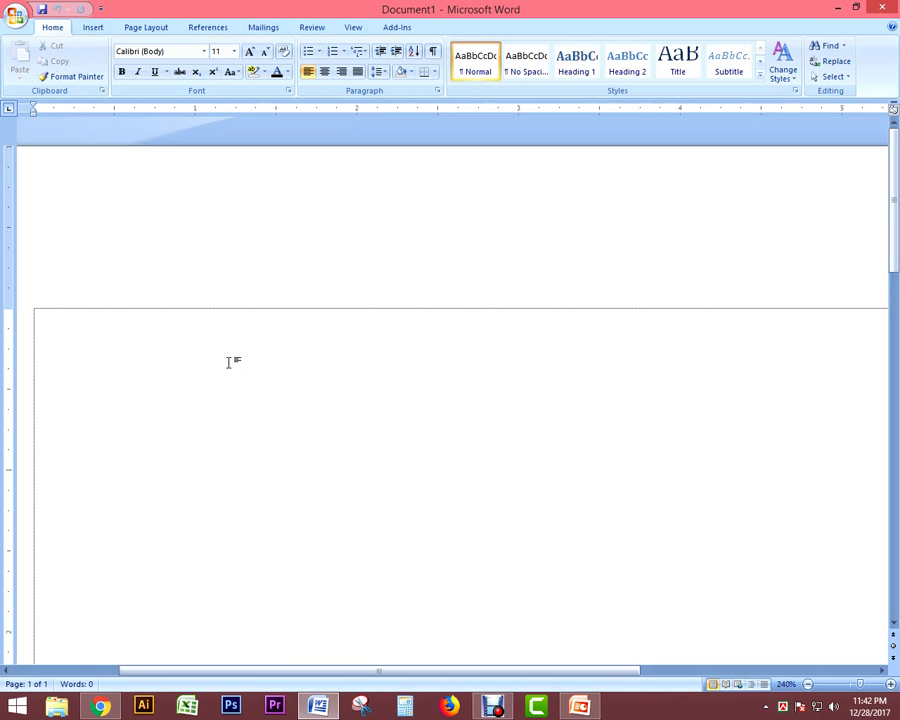
pyautogui.moveTo(92, 708)
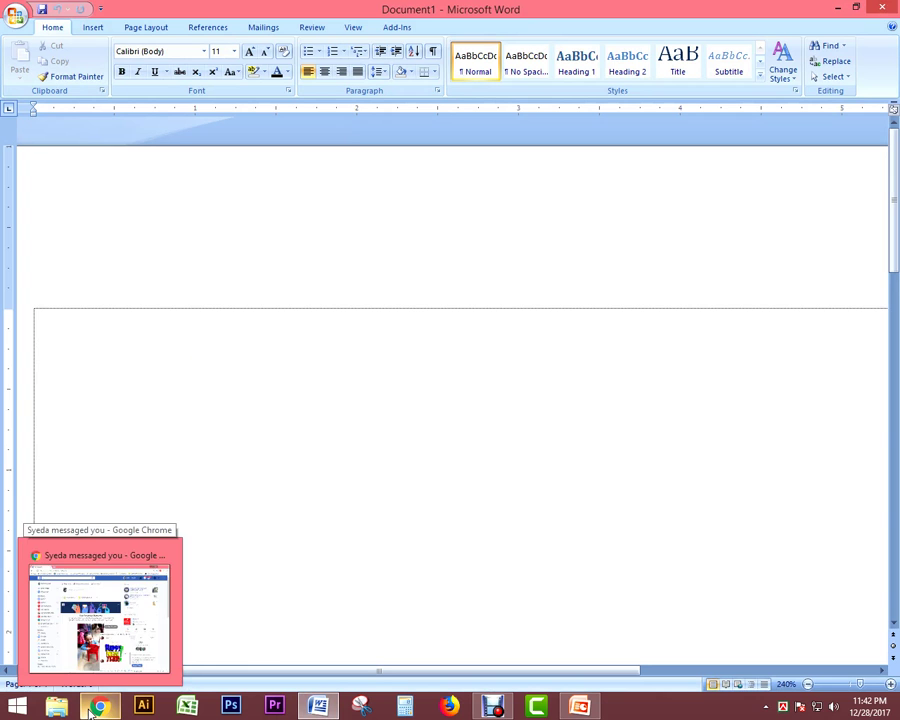
pyautogui.write('Welcome')
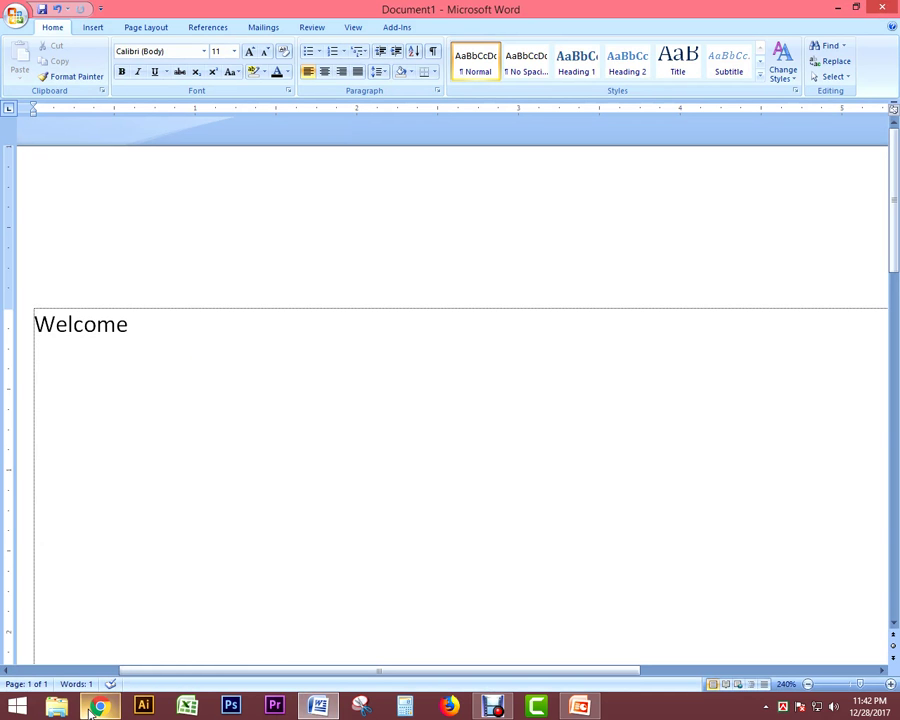
pyautogui.press('Return')
pyautogui.write('S')
pyautogui.write('tudents How are you all?')
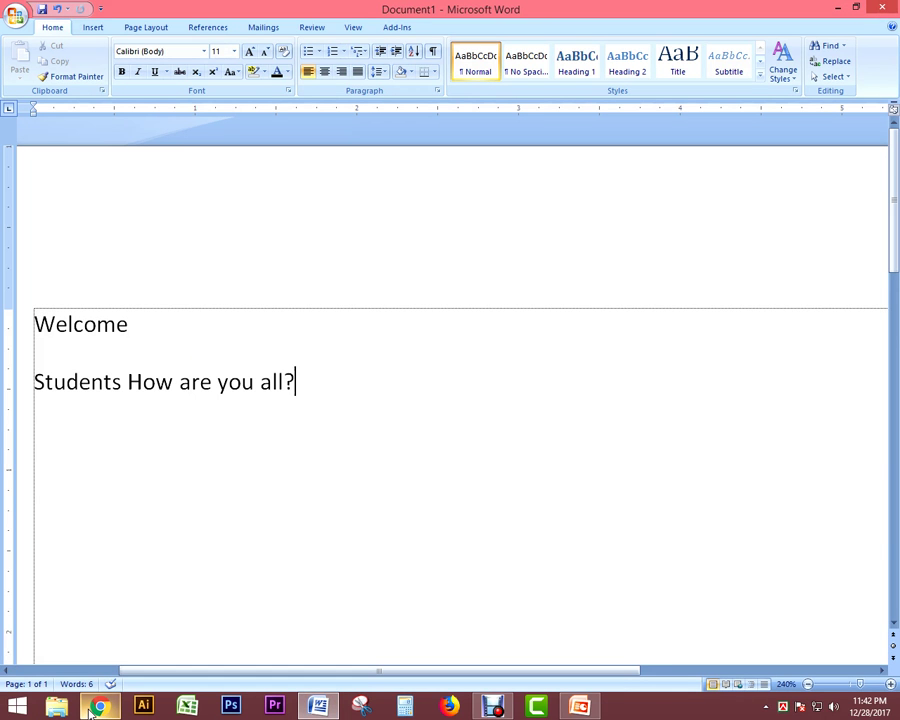
pyautogui.press('Return')
pyautogui.press('Return')
# Add 'Please Sit Down.', the teacher's name, and 'Your English Teacher' on separate lines
pyautogui.write('Ple')
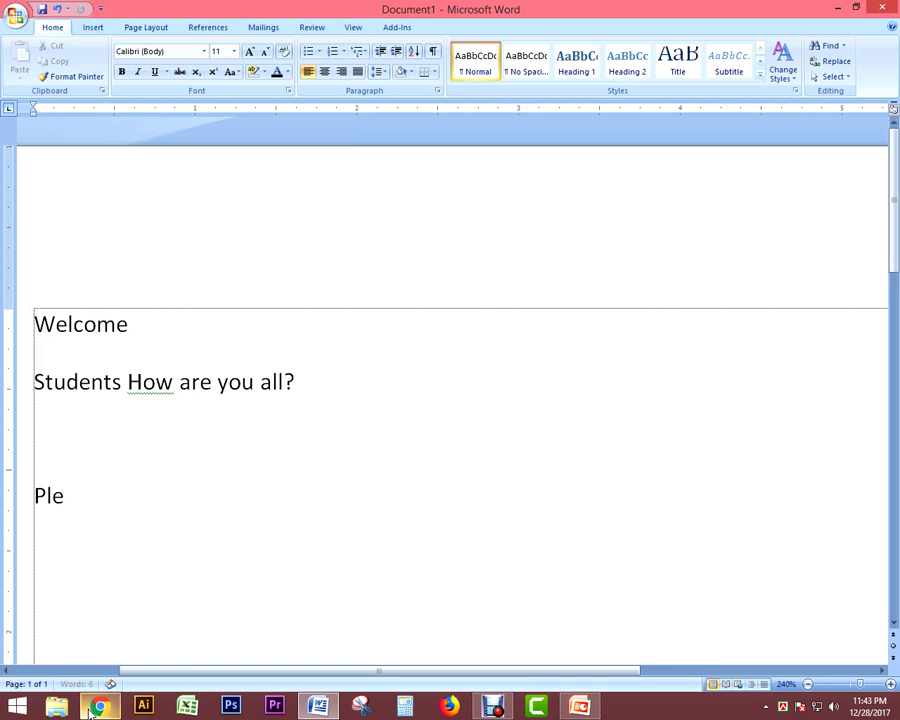
pyautogui.write('ase Sit Down')
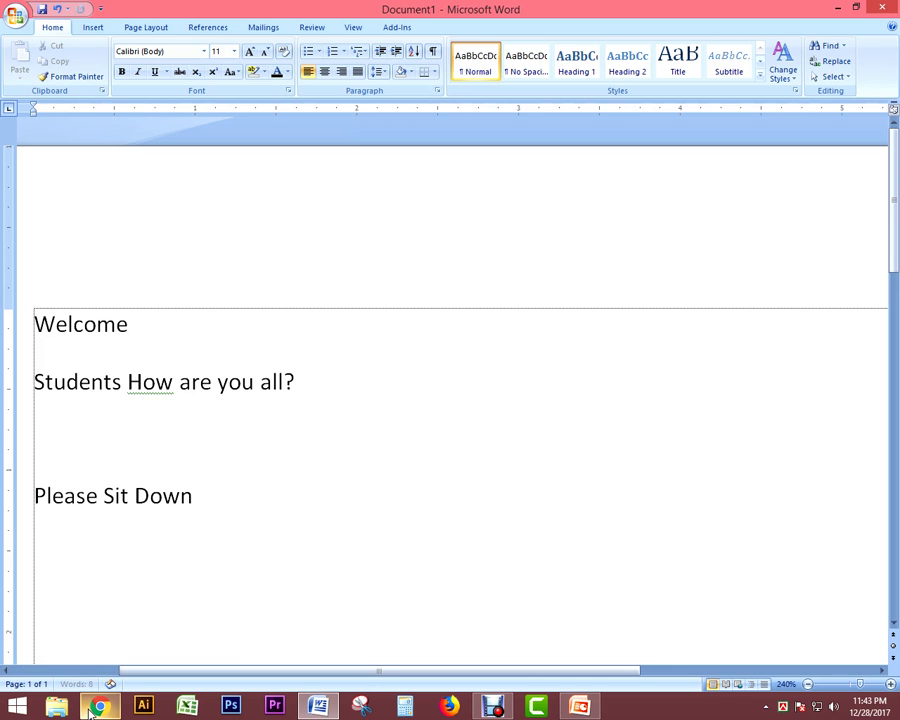
pyautogui.write('.')
pyautogui.write('S')
pyautogui.write('m Sayed A')
pyautogui.press('BackSpace')
pyautogui.press('BackSpace')
pyautogui.press('BackSpace')
pyautogui.press('BackSpace')
pyautogui.press('BackSpace')
pyautogui.write('A')
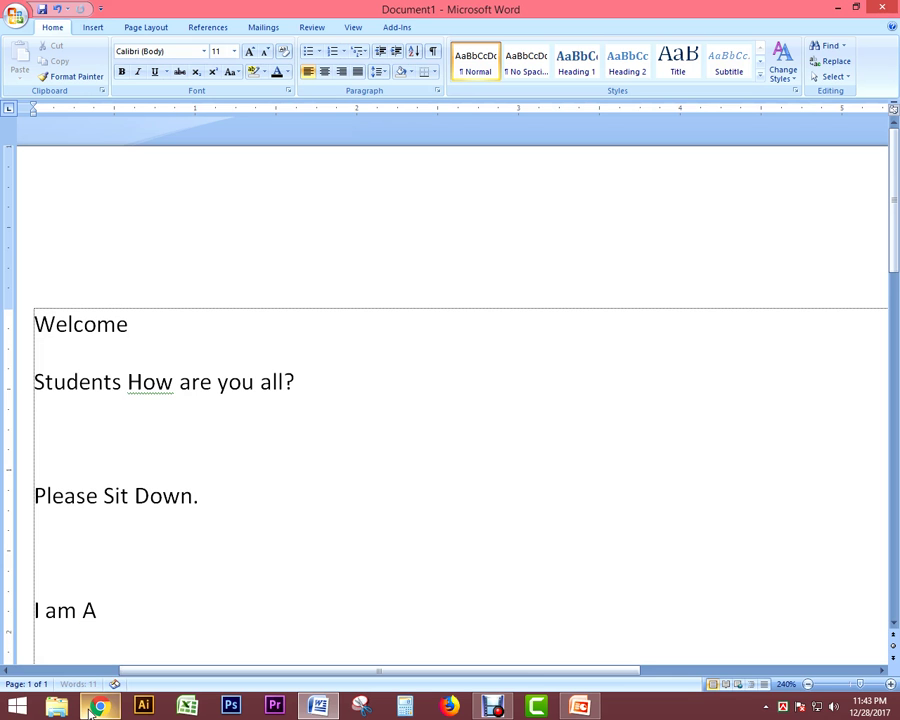
pyautogui.write('bubakar Siddiqu')
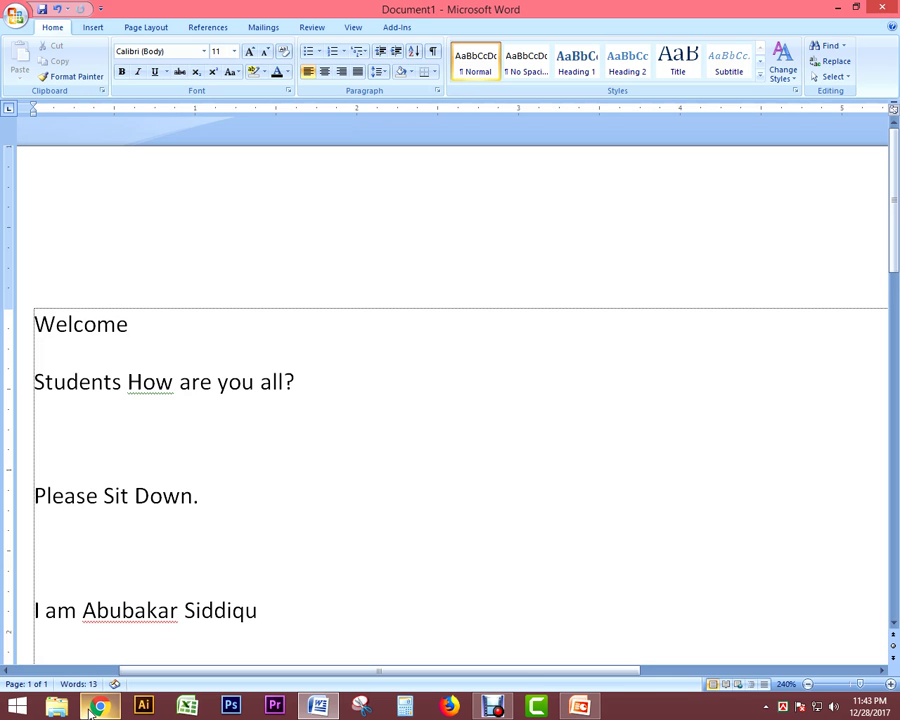
pyautogui.press('Return')
pyautogui.write('Your ')
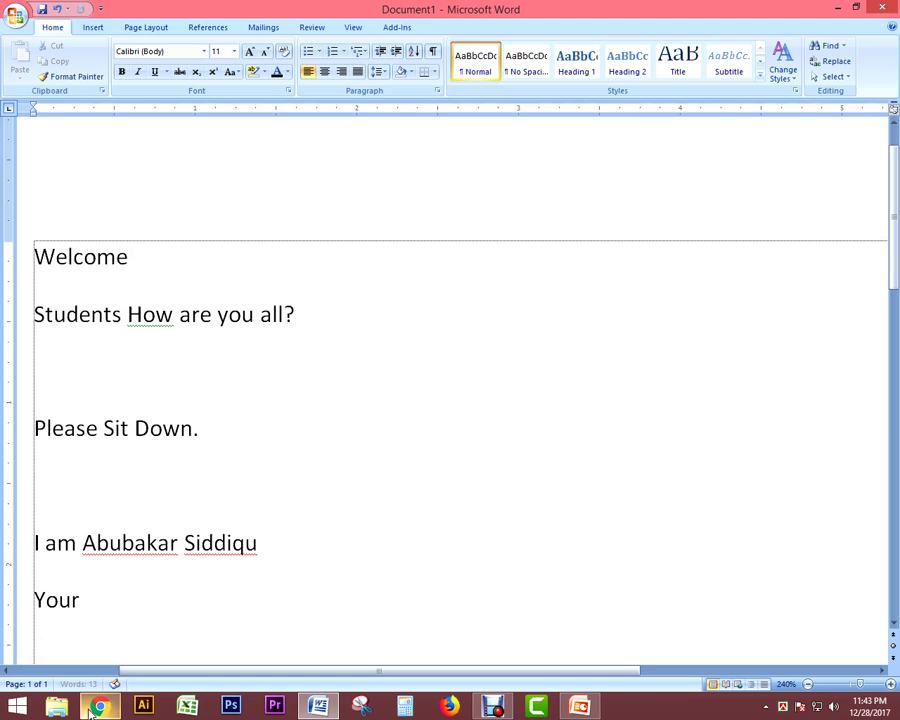
pyautogui.write('English Teacher')
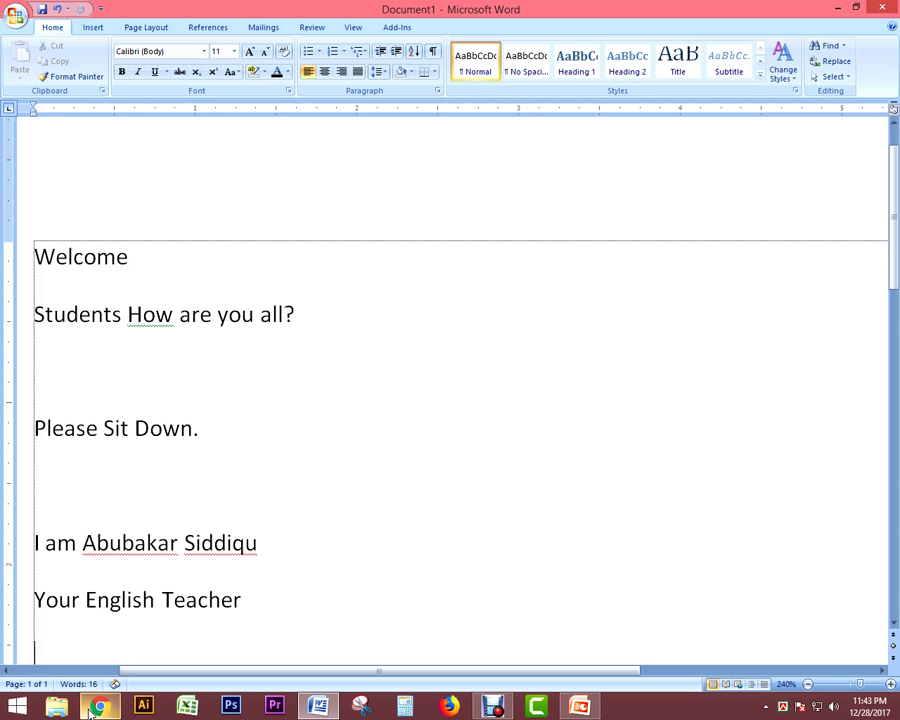
pyautogui.press('Return')
# Add the lines 'Today We Learn About', 'Little Star', 'So We called teh Poem' and 'Twinkle Twinkle'
pyautogui.write('Today We Learn About')
pyautogui.press('Return')
pyautogui.write('Litter')
pyautogui.press('BackSpace')
pyautogui.press('BackSpace')
pyautogui.write('le Star')
pyautogui.press('Return')
pyautogui.press('Return')
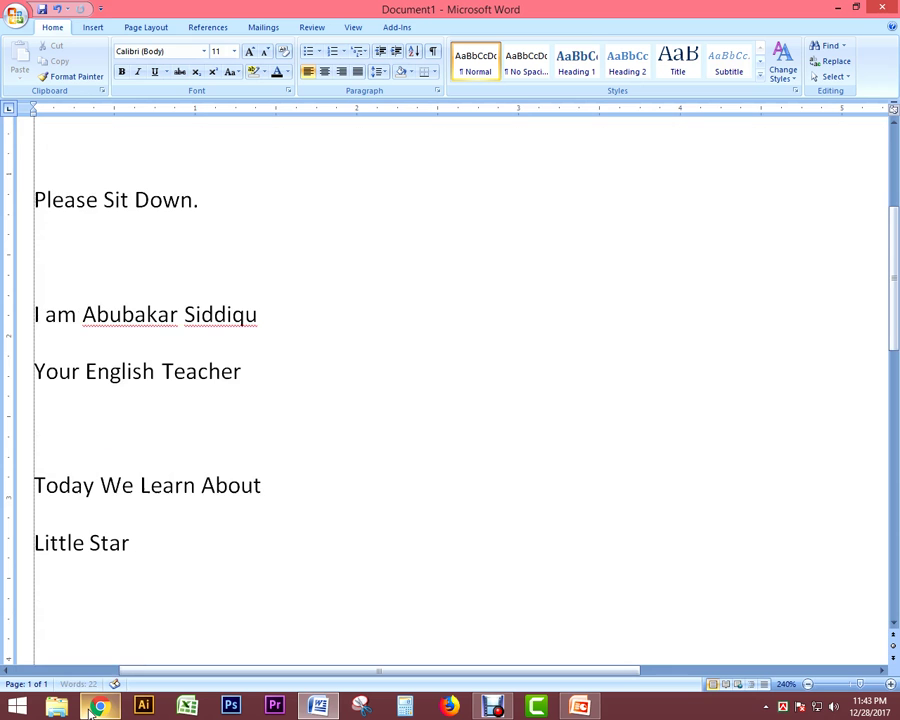
pyautogui.write('So')
pyautogui.write(' We called teh Poem')
pyautogui.press('Return')
pyautogui.write('Twinkle T')
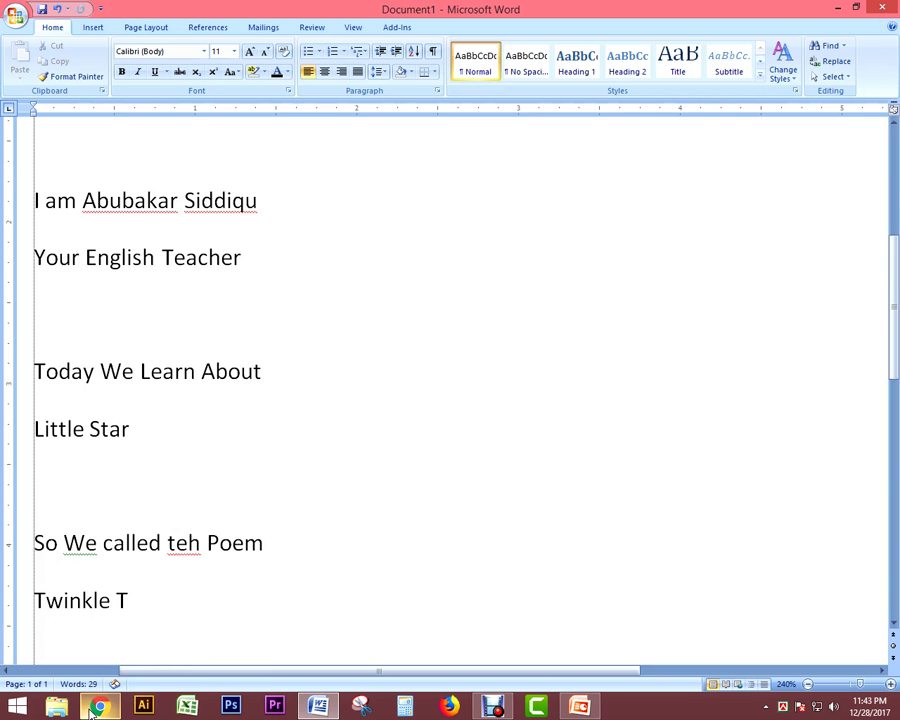
pyautogui.write('winkle')
pyautogui.press('Return')
pyautogui.press('Return')
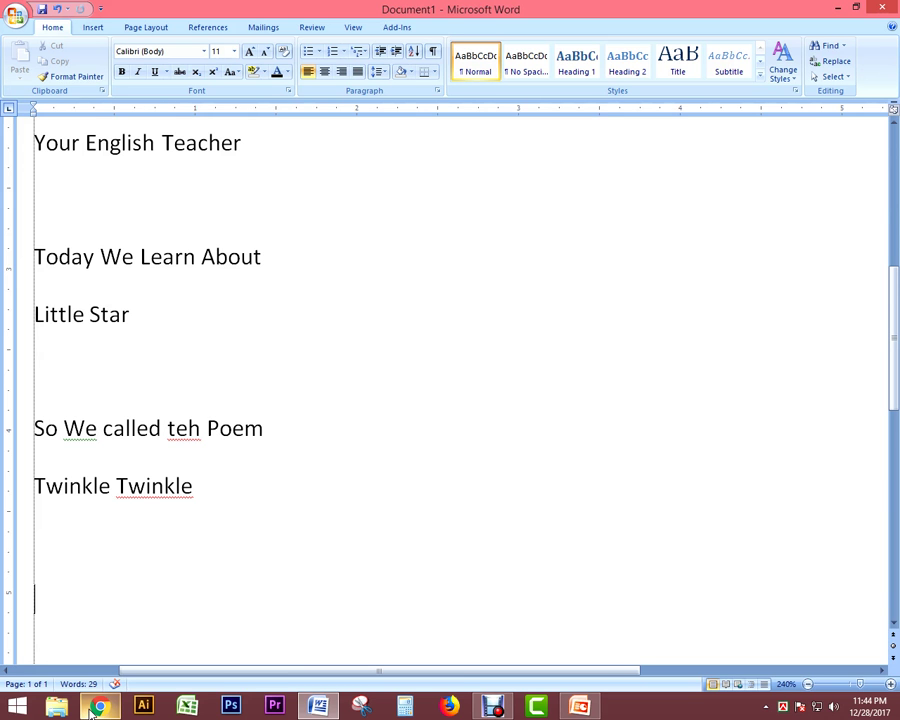
# Type the line 'Ok, Lets Start'
pyautogui.write('L')
pyautogui.press('BackSpace')
pyautogui.write('Ok')
pyautogui.press('Return')
pyautogui.press('Return')
pyautogui.write('Ok')
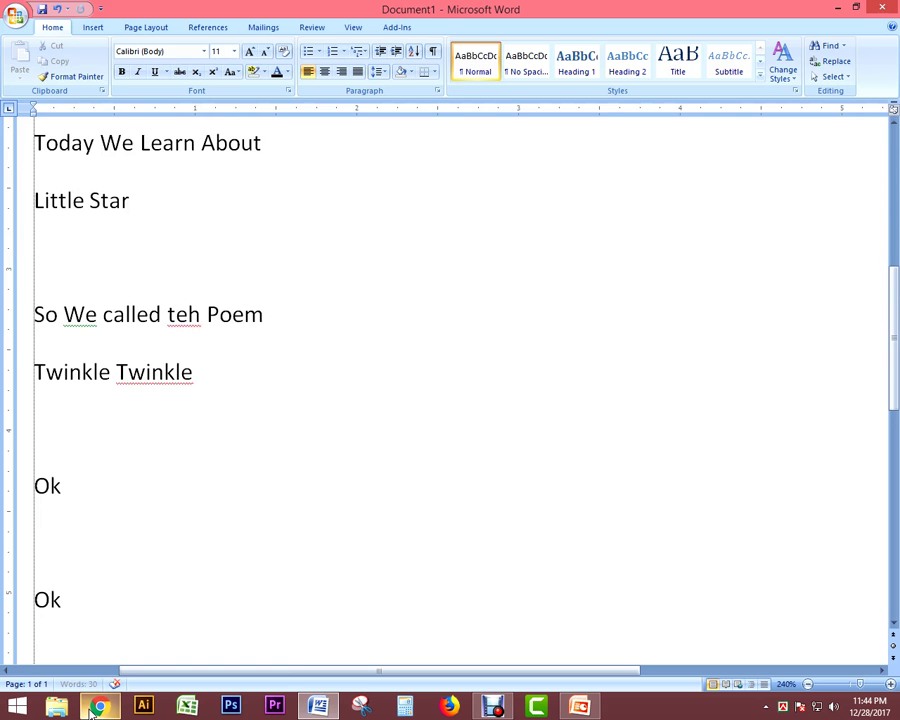
pyautogui.press('BackSpace')
pyautogui.press('BackSpace')
pyautogui.write('Let')
pyautogui.press('BackSpace')
pyautogui.press('BackSpace')
pyautogui.write('ets Start')
pyautogui.press('Up')
pyautogui.press('Up')
pyautogui.press('Up')
pyautogui.press('Down')
pyautogui.press('Delete')
pyautogui.write(',')
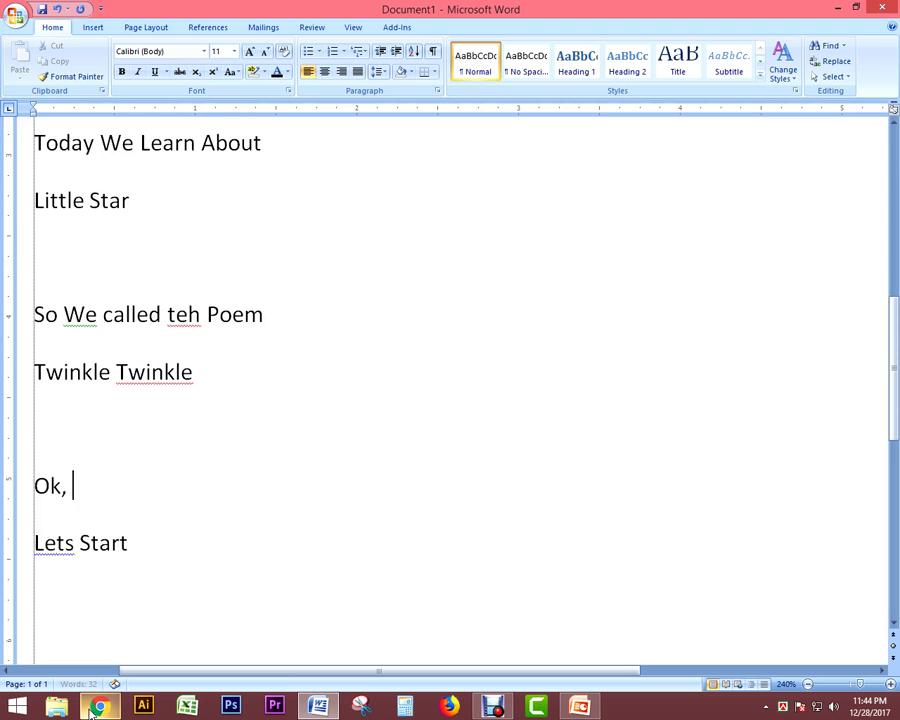
pyautogui.press('Delete')
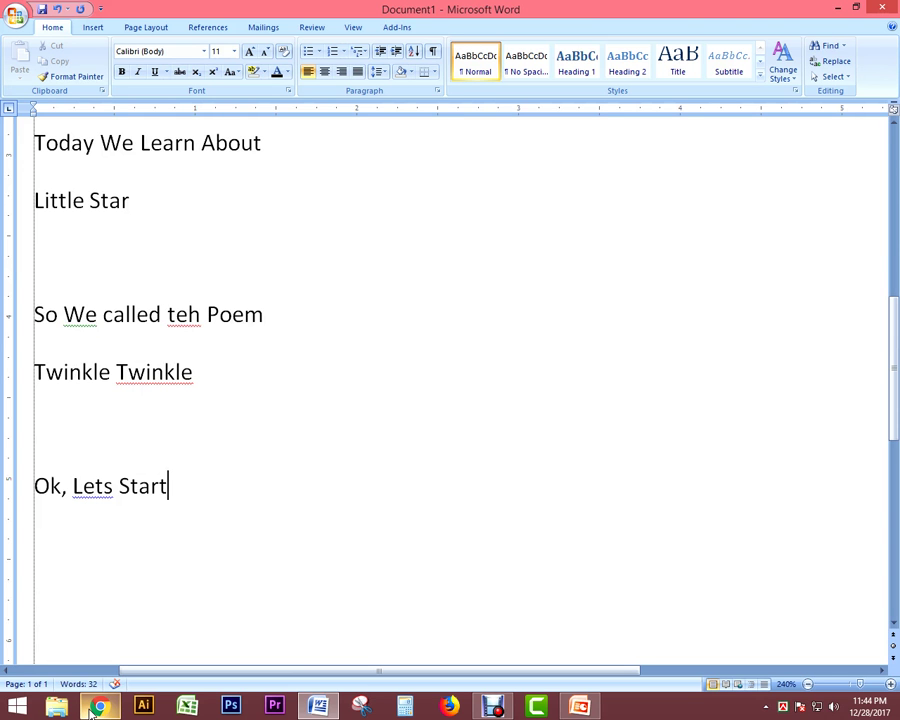
pyautogui.press('Return')
pyautogui.press('Return')
# Type the first poem lines 'Twinkle twinkle Little Star' and 'How I wonder What we are'
pyautogui.write('To')
pyautogui.press('BackSpace')
pyautogui.write('win')
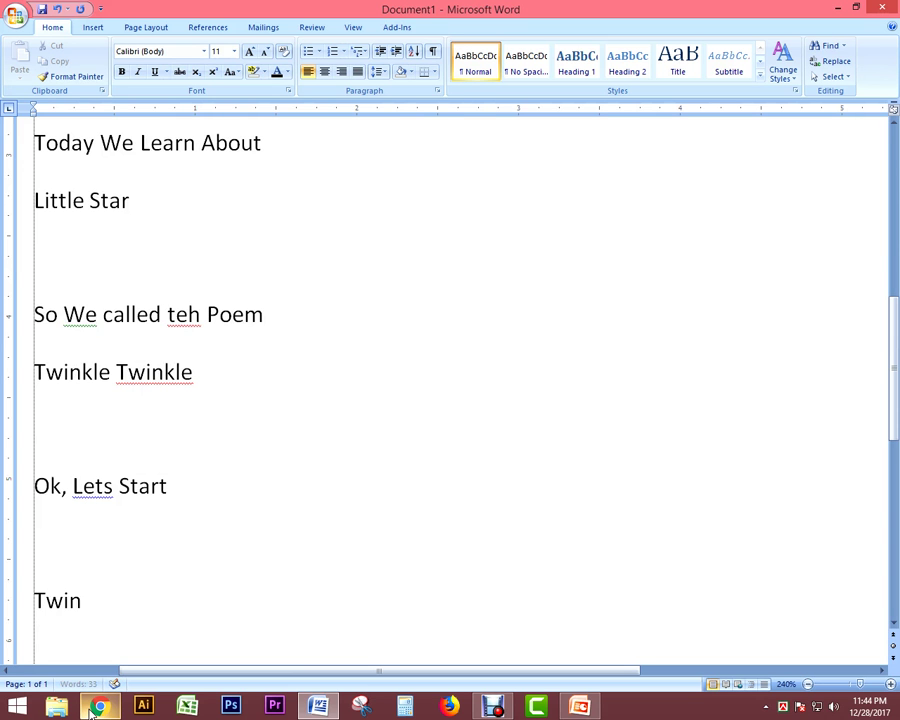
pyautogui.write('kle tw')
pyautogui.press('BackSpace')
pyautogui.write('twinkle Little')
pyautogui.press('Return')
pyautogui.press('BackSpace')
pyautogui.write('Star')
pyautogui.press('Return')
pyautogui.write('How I wond')
pyautogui.press('BackSpace')
pyautogui.write('nder ')
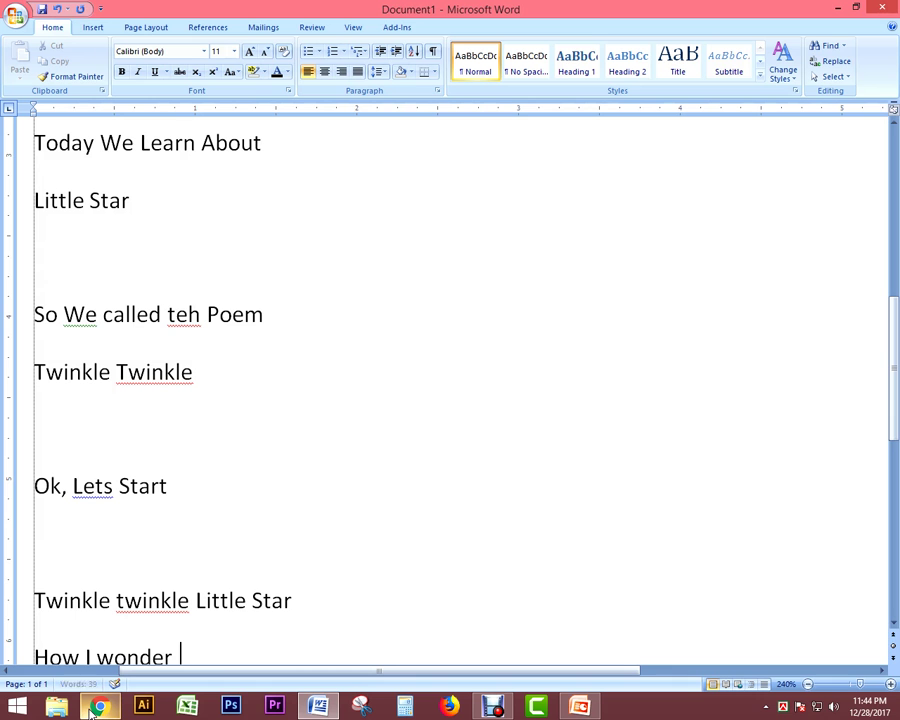
pyautogui.write('What we are')
pyautogui.press('Return')
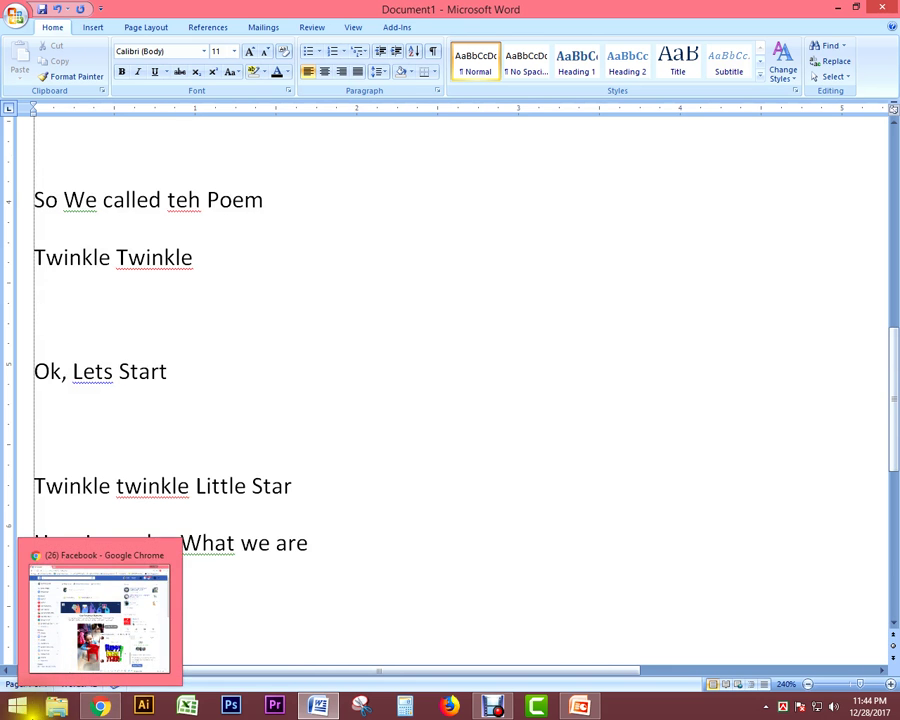
# Change 'we' to 'you', then add 'UP Above the World so Highe' and 'Like A diamond In the Sky'
pyautogui.click(287, 604)
pyautogui.moveTo(270, 543); pyautogui.dragTo(258, 543)
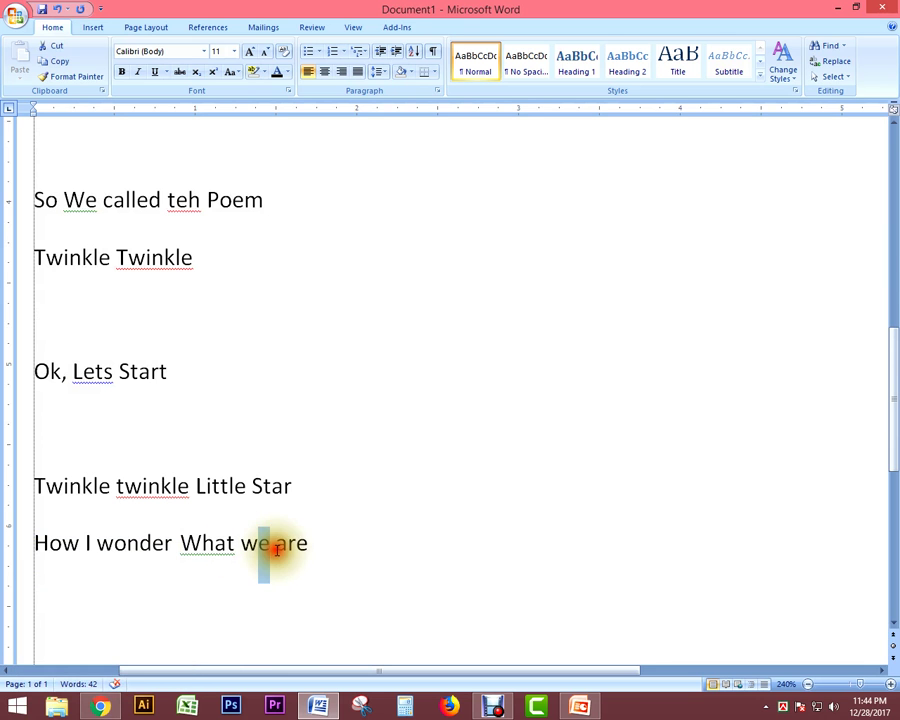
pyautogui.write('you')
pyautogui.press('BackSpace')
pyautogui.press('BackSpace')
pyautogui.press('BackSpace')
pyautogui.press('BackSpace')
pyautogui.write('yhou')
pyautogui.press('BackSpace')
pyautogui.press('BackSpace')
pyautogui.press('BackSpace')
pyautogui.write('ou')
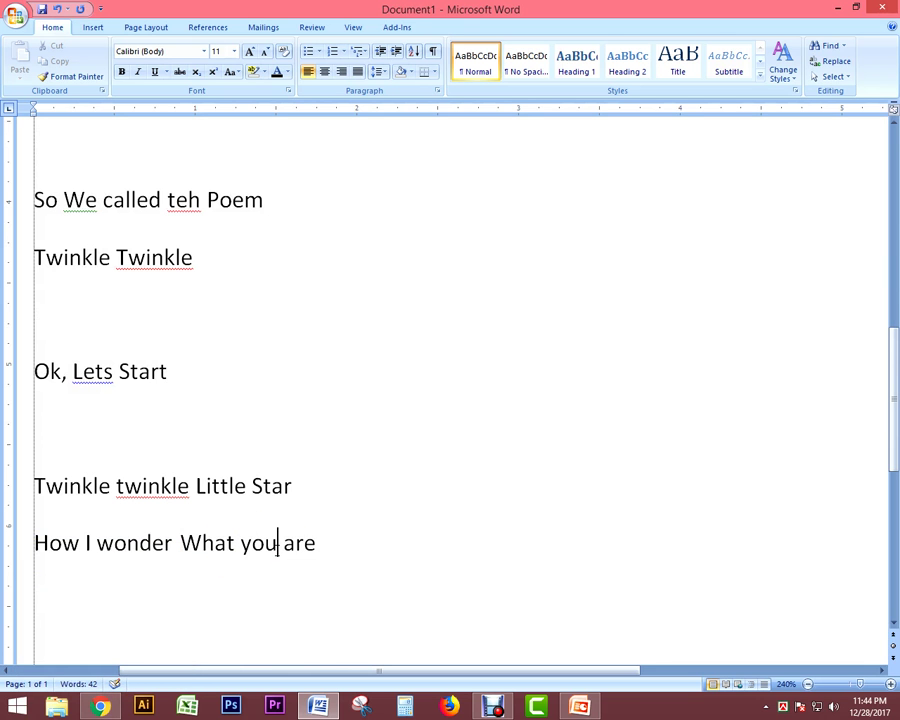
pyautogui.press('Down')
pyautogui.write('UP ')
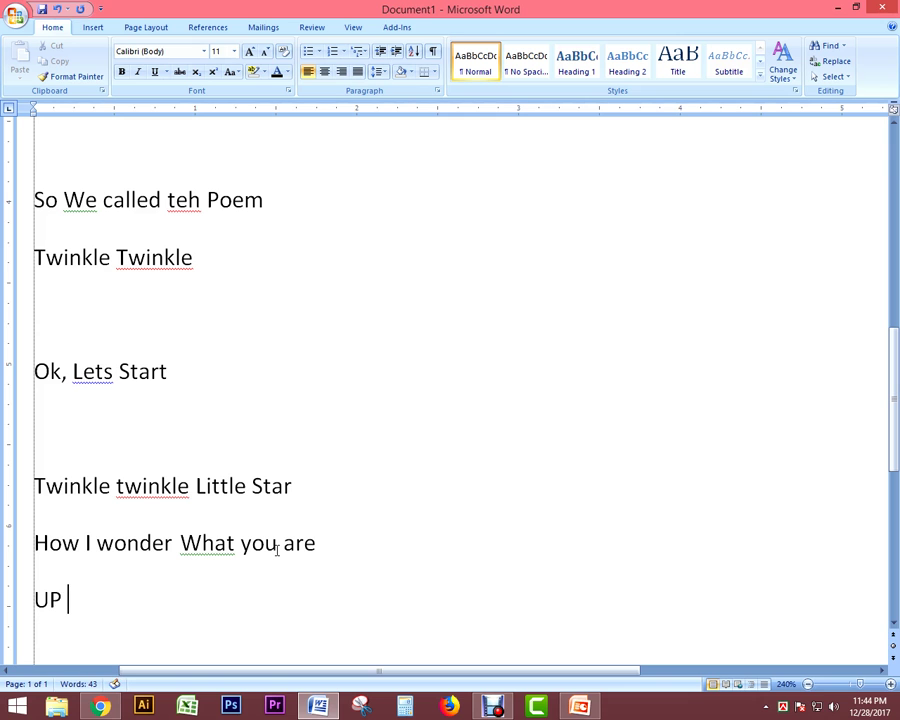
pyautogui.write('Above')
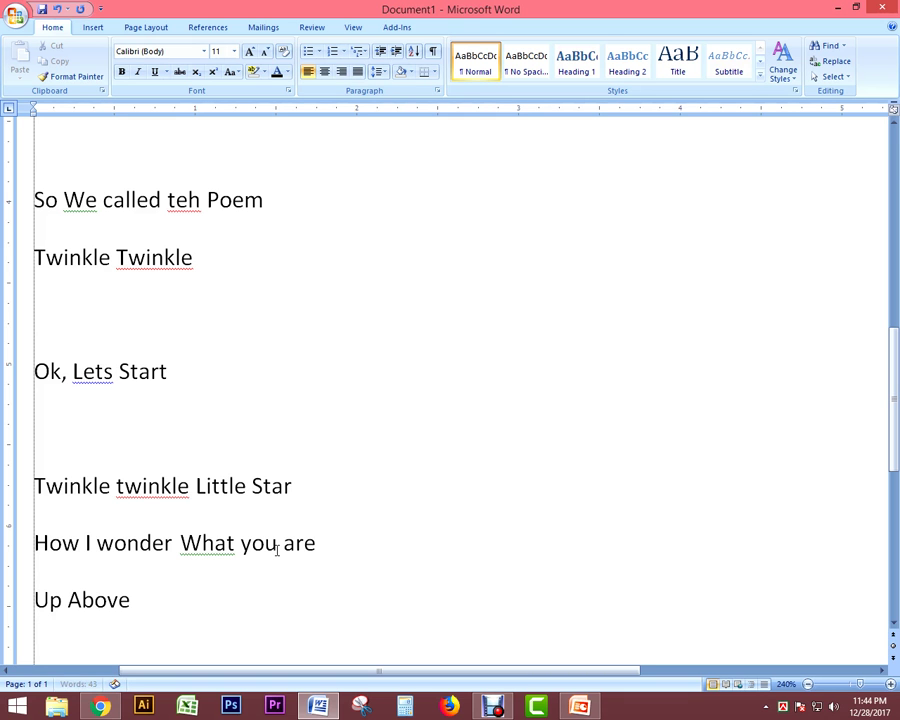
pyautogui.write(' the World so Highe')
pyautogui.press('Return')
pyautogui.write('Like A diamond In the Sky')
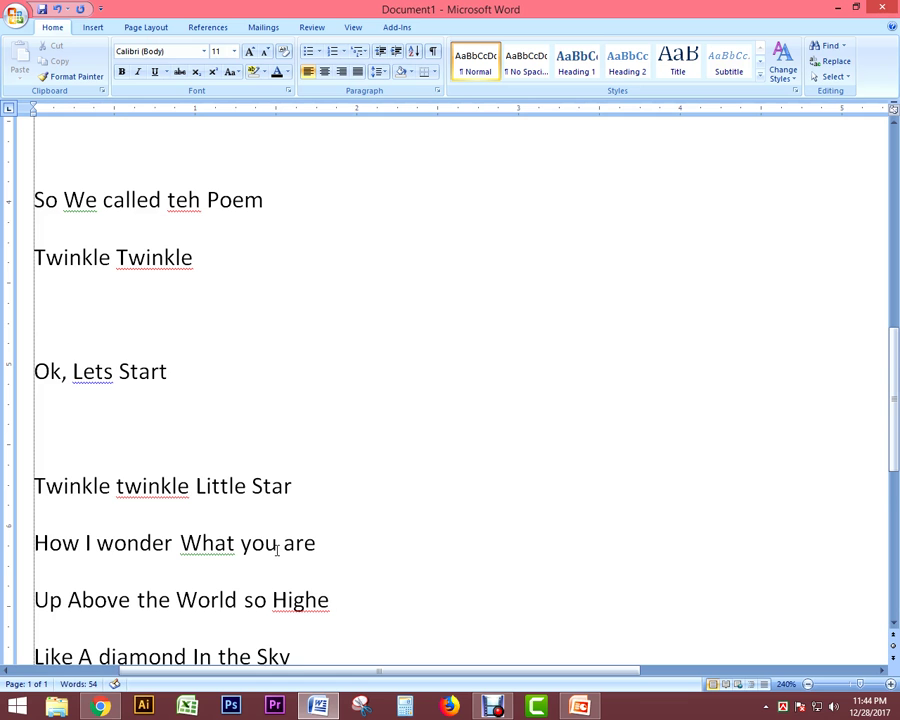
pyautogui.press('Return')
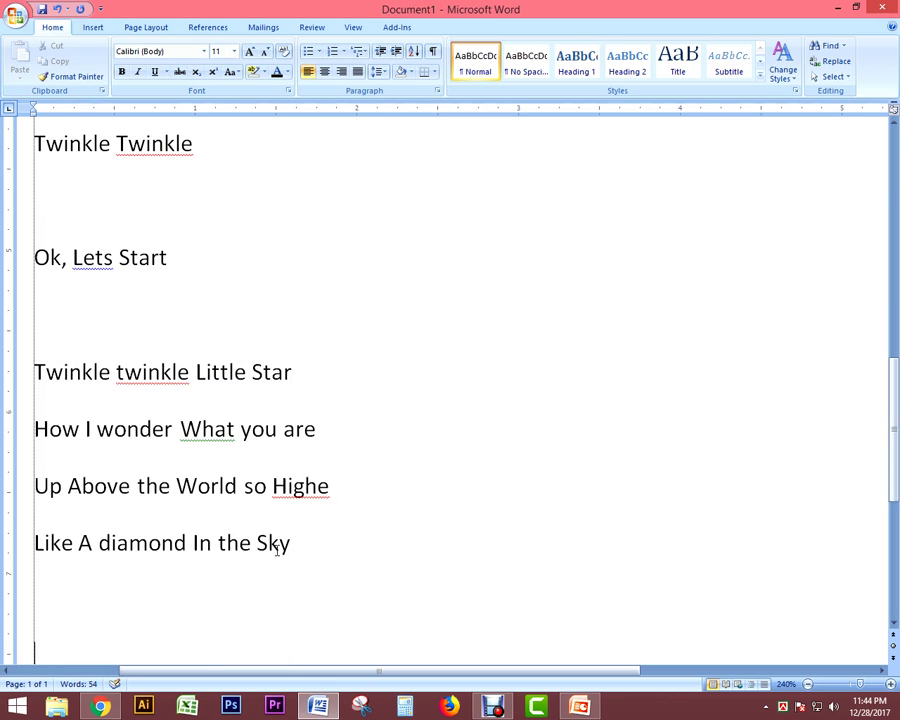
# Add the closing remark 'So This is the Poem' below the poem
pyautogui.press('BackSpace')
pyautogui.press('Return')
pyautogui.write('So This is the Poem')
pyautogui.press('Return')
pyautogui.write('I')
pyautogui.press('Return')
pyautogui.write('N')
pyautogui.press('BackSpace')
pyautogui.press('Up')
# Add 'Now You all have to open your Diary' and 'Open it', then insert a page break
pyautogui.press('BackSpace')
pyautogui.press('Down')
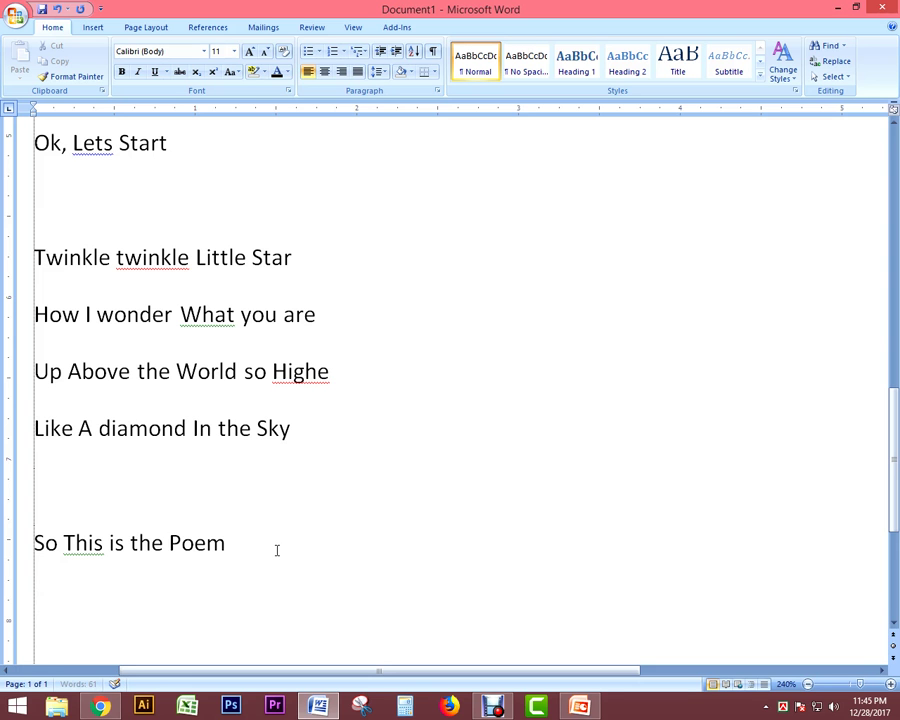
pyautogui.write('Now YOu')
pyautogui.write('o')
pyautogui.press('BackSpace')
pyautogui.press('BackSpace')
pyautogui.write('ou all h')
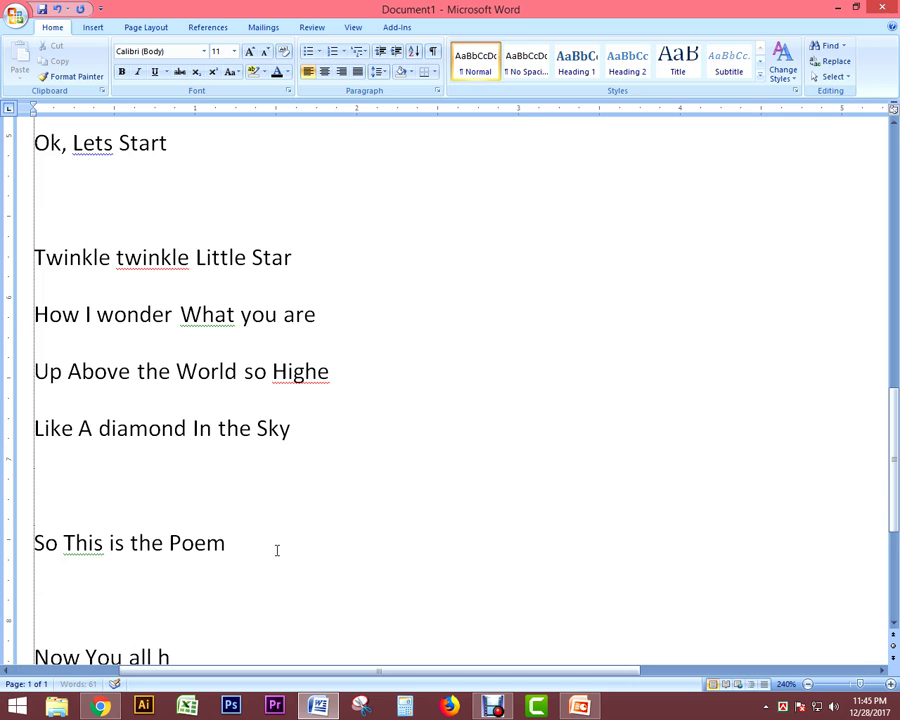
pyautogui.write('ave to ope')
pyautogui.write('n your Diary')
pyautogui.press('Return')
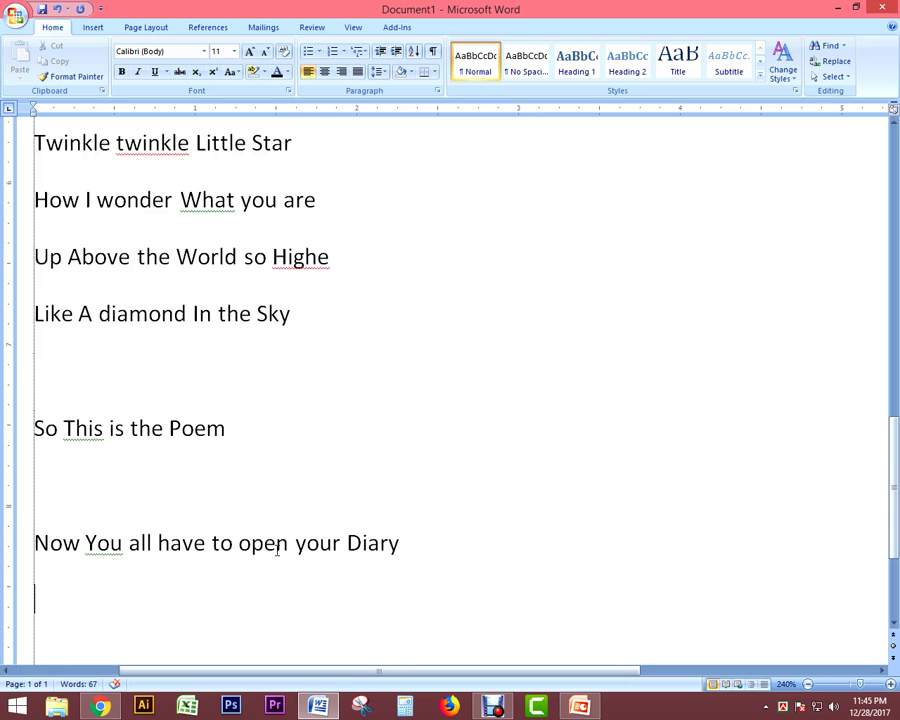
pyautogui.write('Op')
pyautogui.write('en it')
pyautogui.hotkey('ctrl', 'Return')
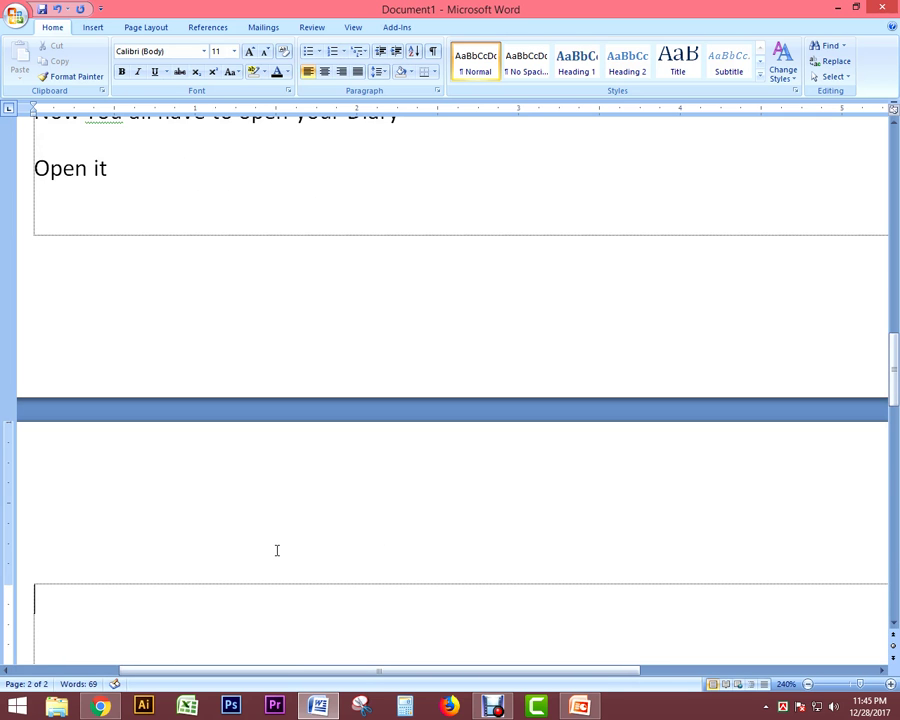
# On page 2, type the note 'Twinkle Twinkle Poem is our Home Work'
pyautogui.write('NOte')
pyautogui.press('BackSpace')
pyautogui.press('BackSpace')
pyautogui.press('BackSpace')
pyautogui.write('ote')
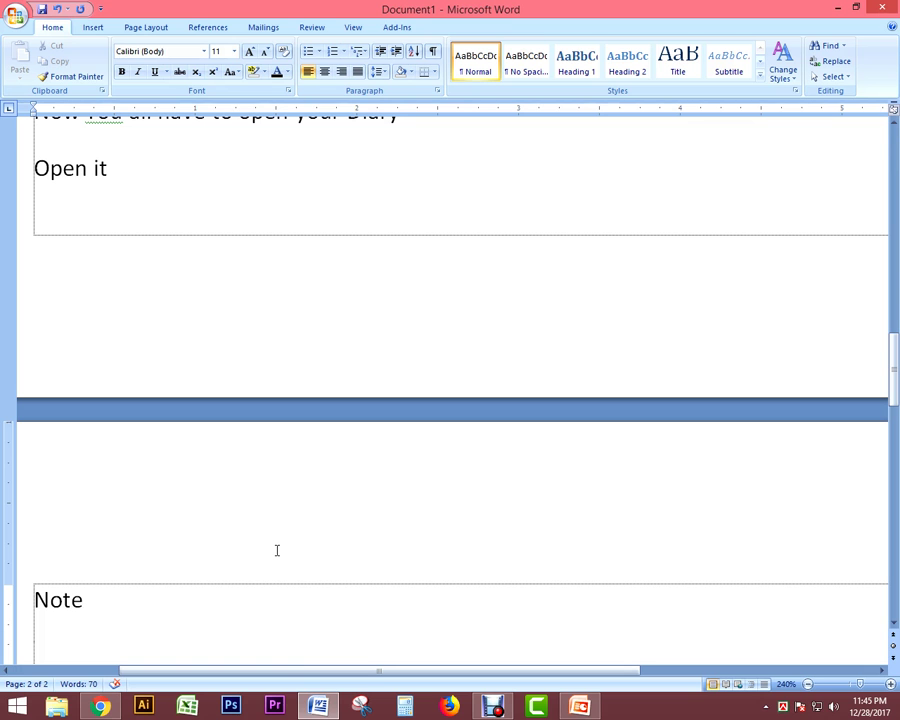
pyautogui.write('thiTWin')
pyautogui.press('BackSpace')
pyautogui.press('BackSpace')
pyautogui.press('BackSpace')
pyautogui.write('winkle TWin')
pyautogui.press('BackSpace')
pyautogui.press('BackSpace')
pyautogui.press('BackSpace')
pyautogui.write('nkle Po')
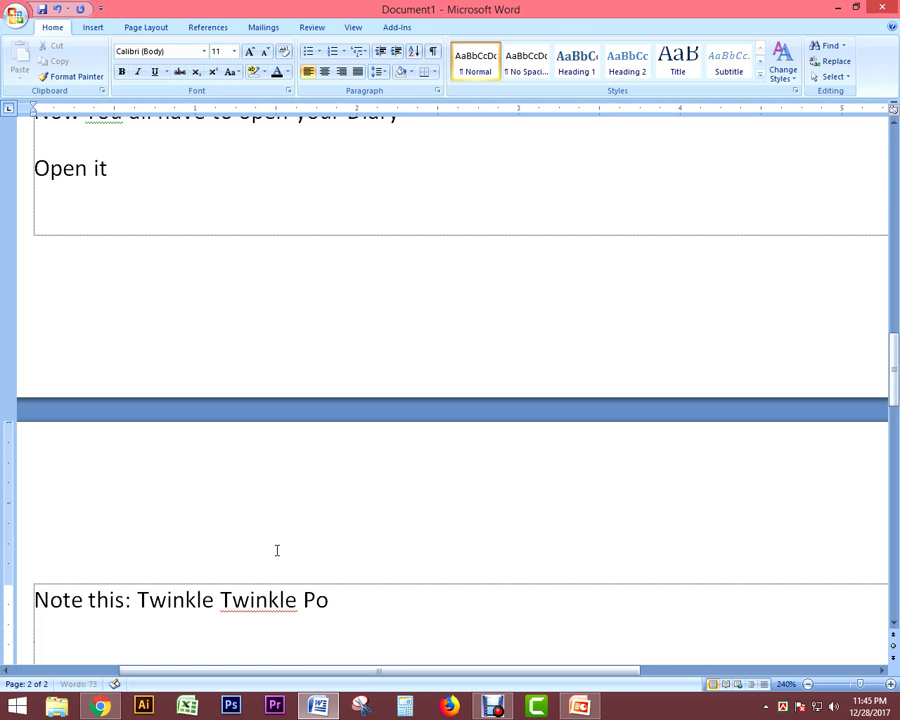
pyautogui.write('em')
pyautogui.write(' is our Home Work')
pyautogui.press('Return')
pyautogui.press('Return')
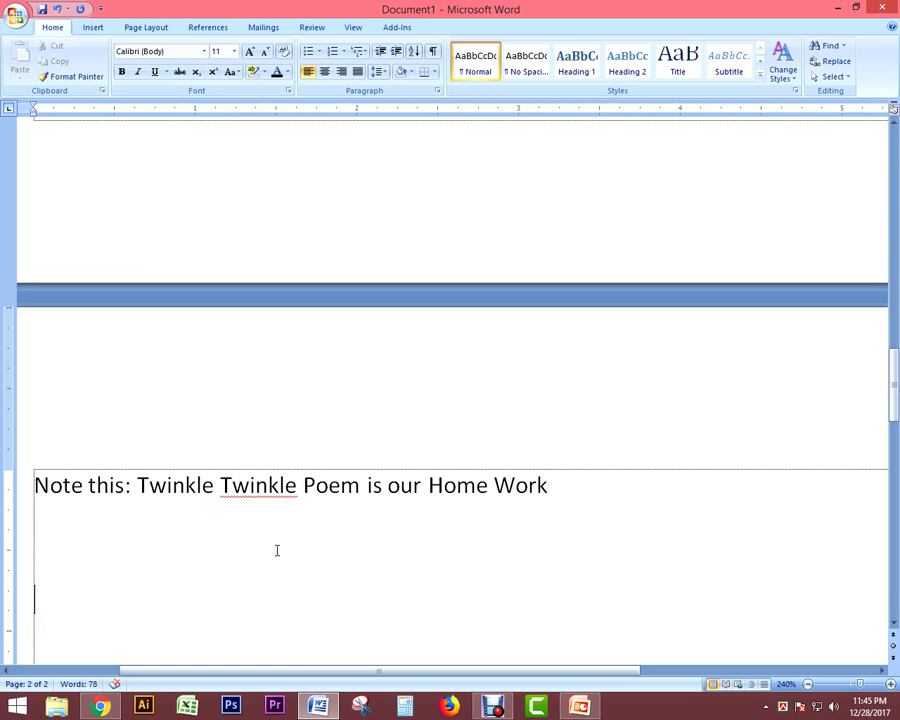
# Add the lines 'Do u Do this ? if Yes Then Bye' and 'Thank you all'
pyautogui.write('Is')
pyautogui.press('BackSpace')
pyautogui.press('BackSpace')
pyautogui.press('Return')
pyautogui.write('D')
pyautogui.press('BackSpace')
pyautogui.press('BackSpace')
pyautogui.press('BackSpace')
pyautogui.write('o')
pyautogui.write(' u Do this')
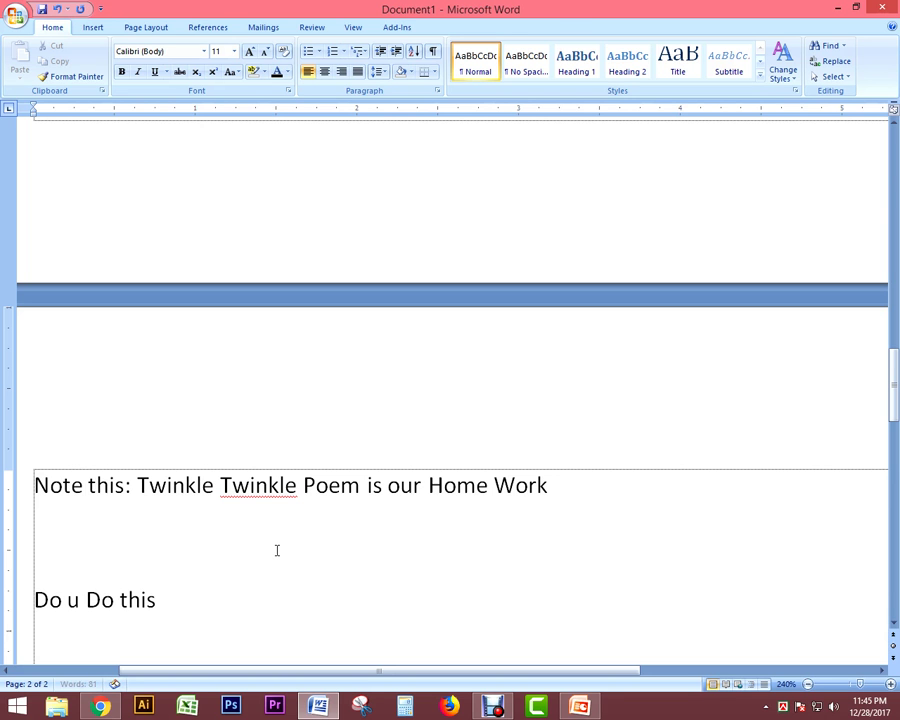
pyautogui.write(' ?')
pyautogui.write(' if Y')
pyautogui.write('es Then')
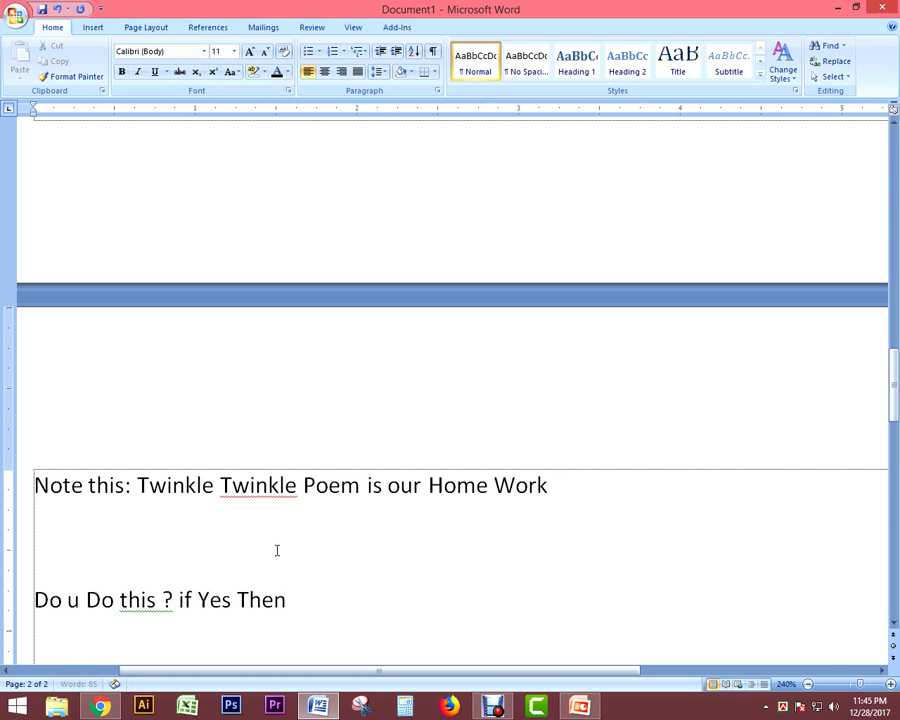
pyautogui.write(' Bye')
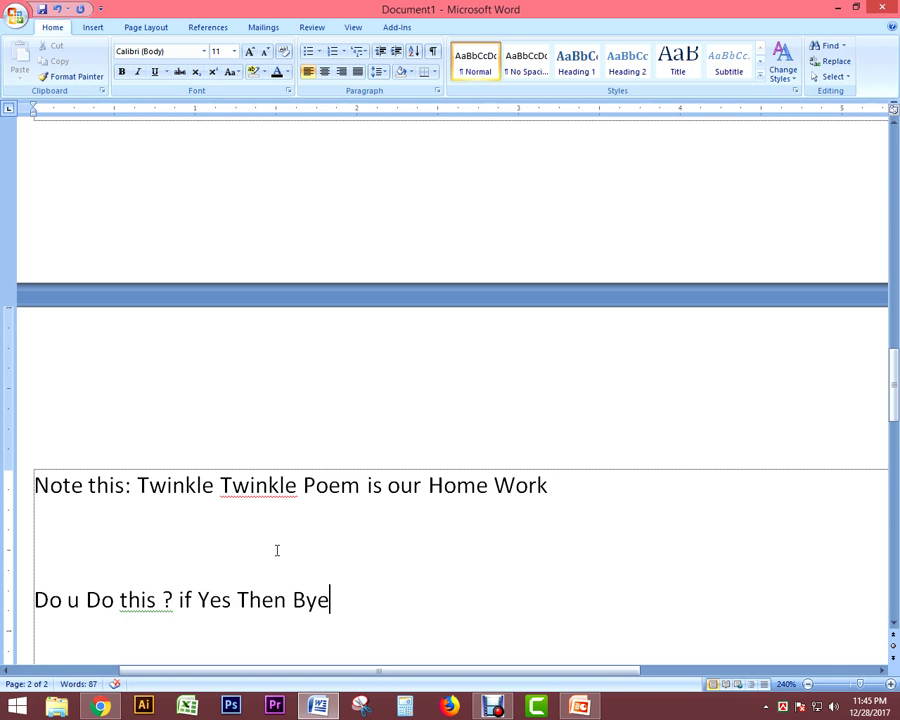
pyautogui.press('Return')
pyautogui.press('Return')
pyautogui.write('Thank you al')
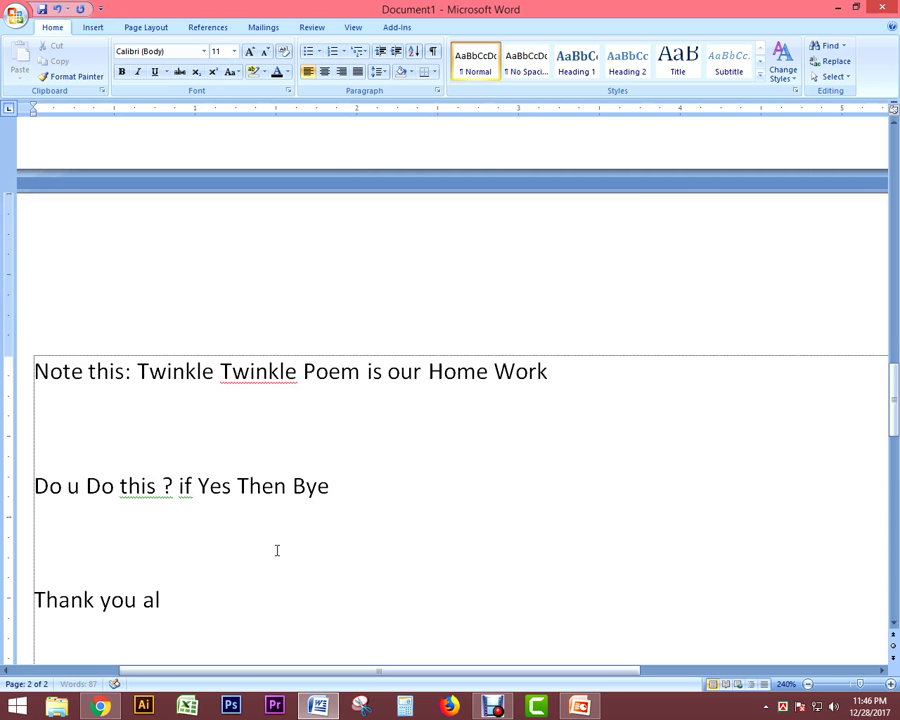
pyautogui.write('l')
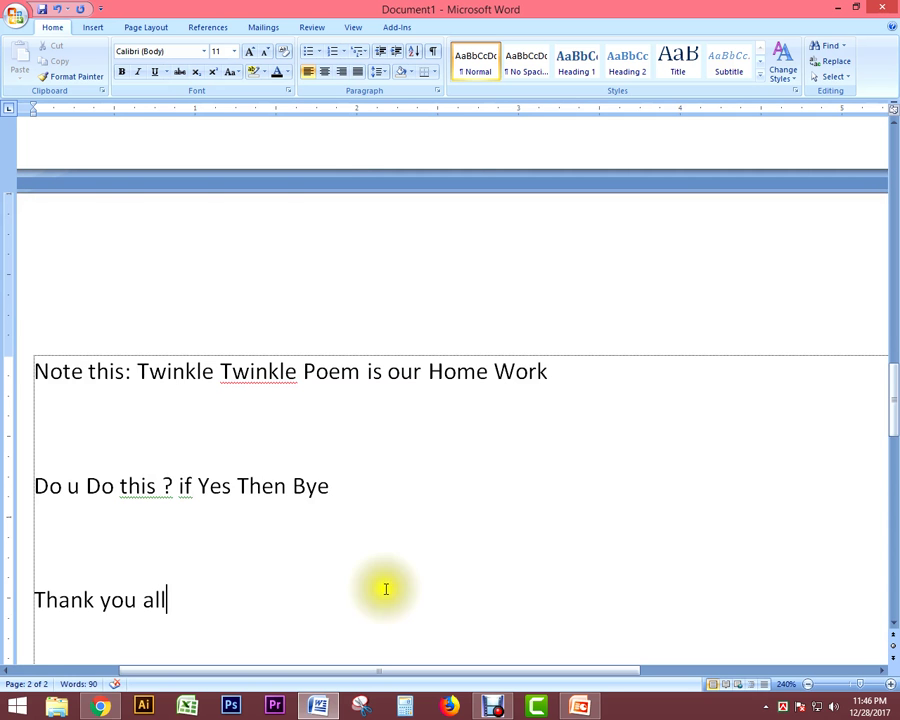
# Scroll to the top and select the opening lines: Welcome, the greeting, and the teacher introduction
pyautogui.scroll(5, 310, 460)
pyautogui.scroll(3, 321, 362)
pyautogui.scroll(1, 104, 311)
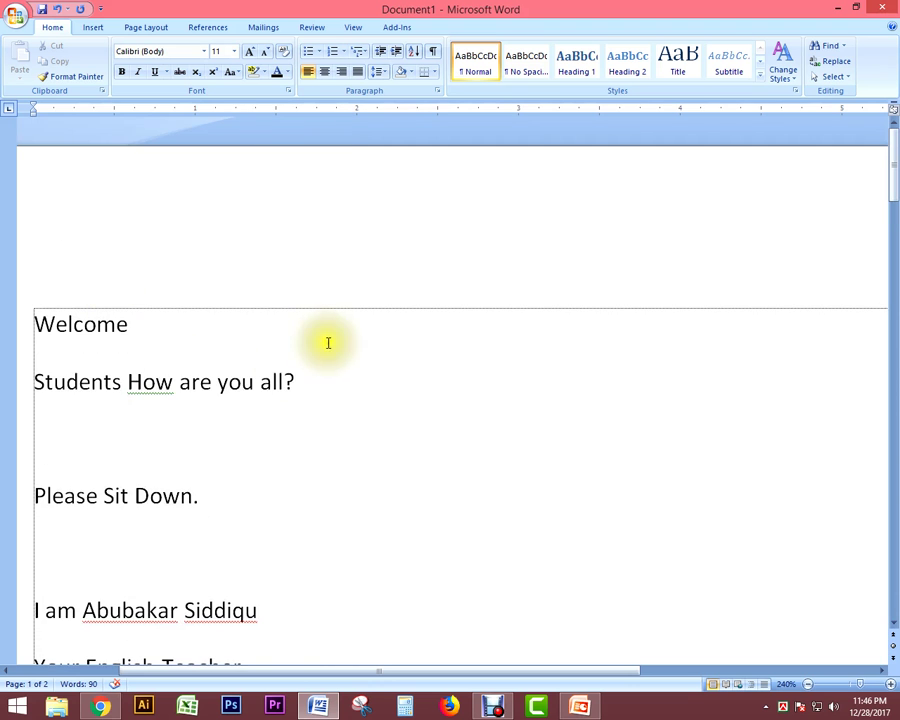
pyautogui.click(10, 330)
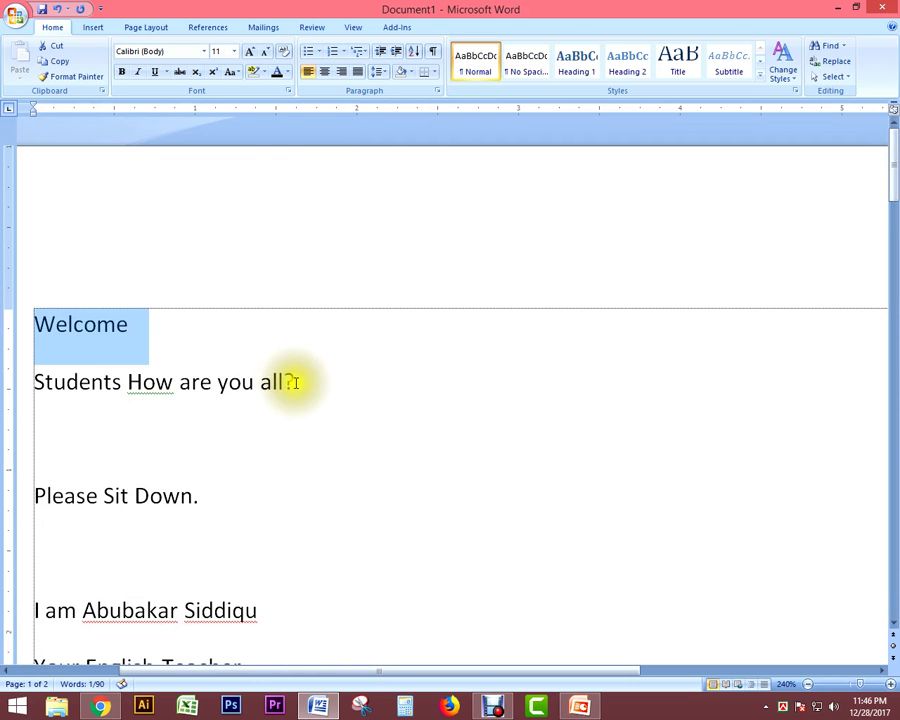
pyautogui.click(15, 390)
pyautogui.tripleClick(80, 494)
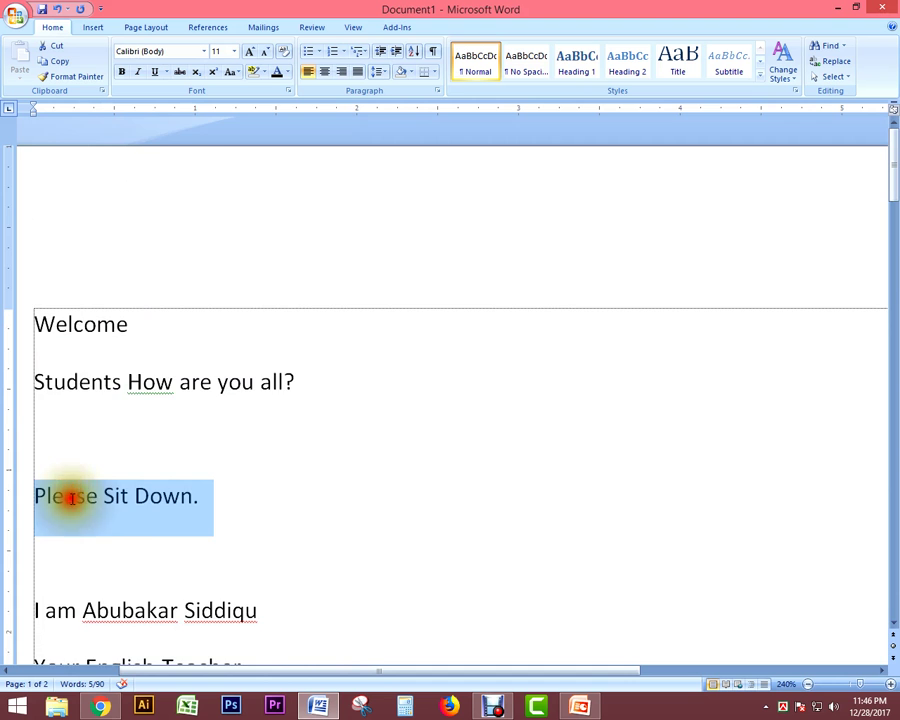
pyautogui.scroll(-3, 150, 550)
pyautogui.click(278, 366)
pyautogui.moveTo(28, 427); pyautogui.dragTo(28, 360)
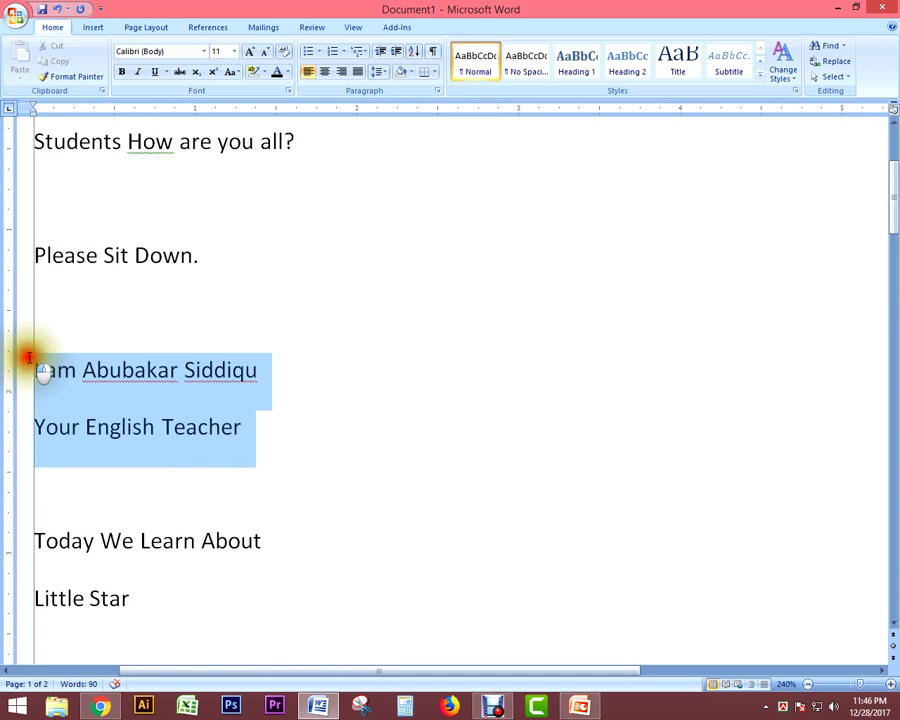
pyautogui.click(270, 372)
# Select 'Welcome' at the top, then switch to PowerPoint and click into the title placeholder
pyautogui.scroll(-3, 168, 379)
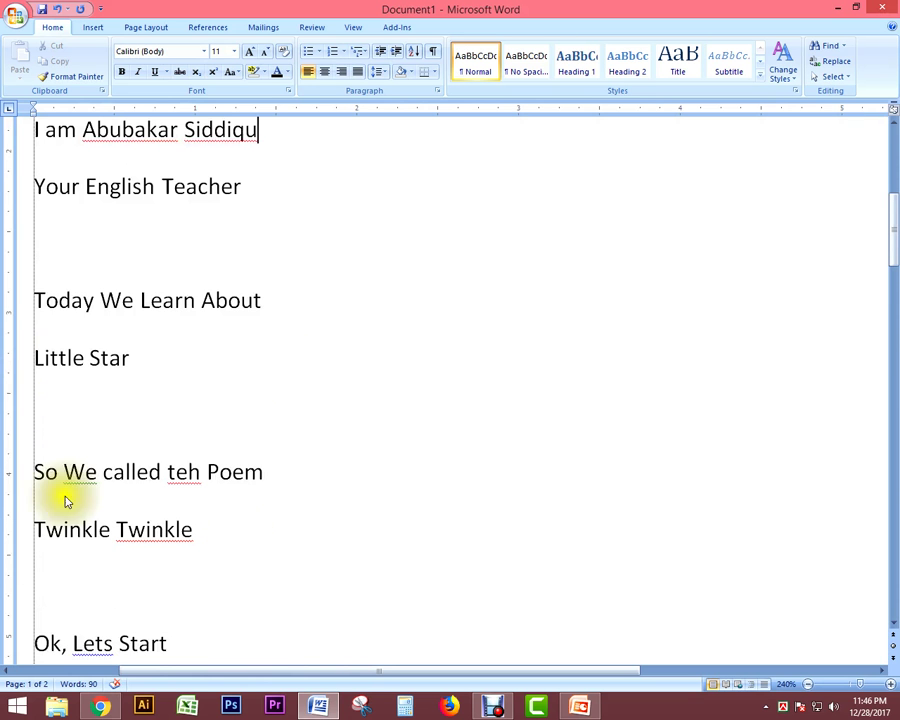
pyautogui.moveTo(36, 296); pyautogui.dragTo(155, 399)
pyautogui.click(187, 538)
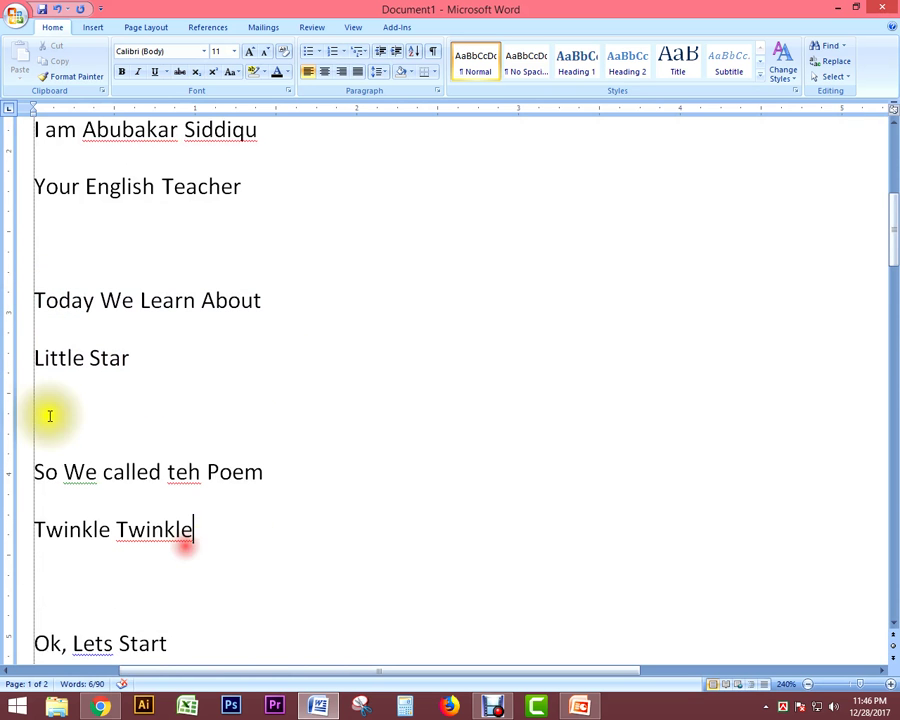
pyautogui.click(136, 530)
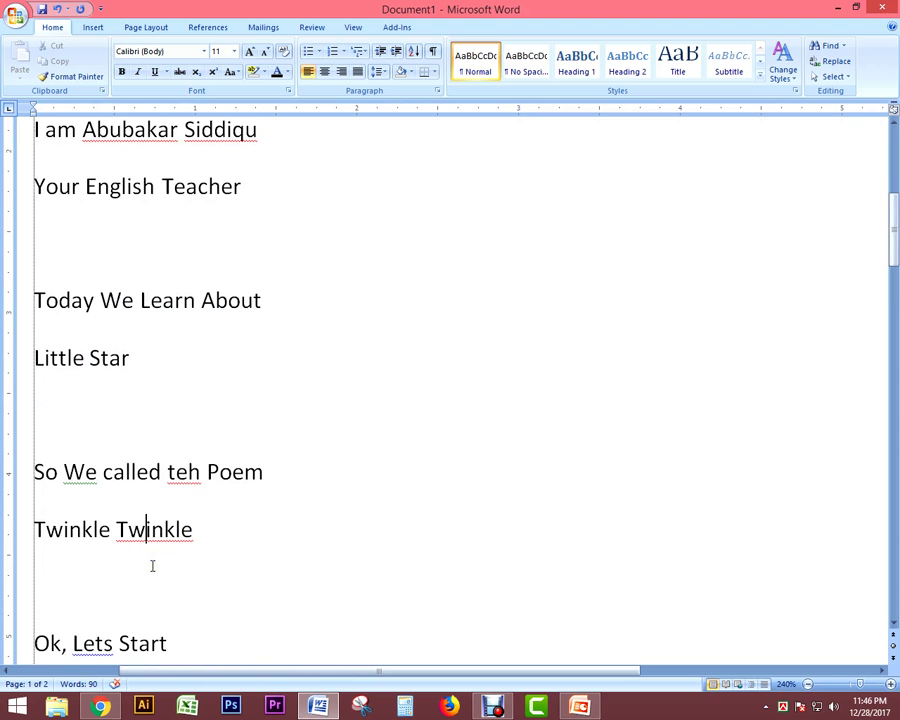
pyautogui.scroll(6, 155, 645)
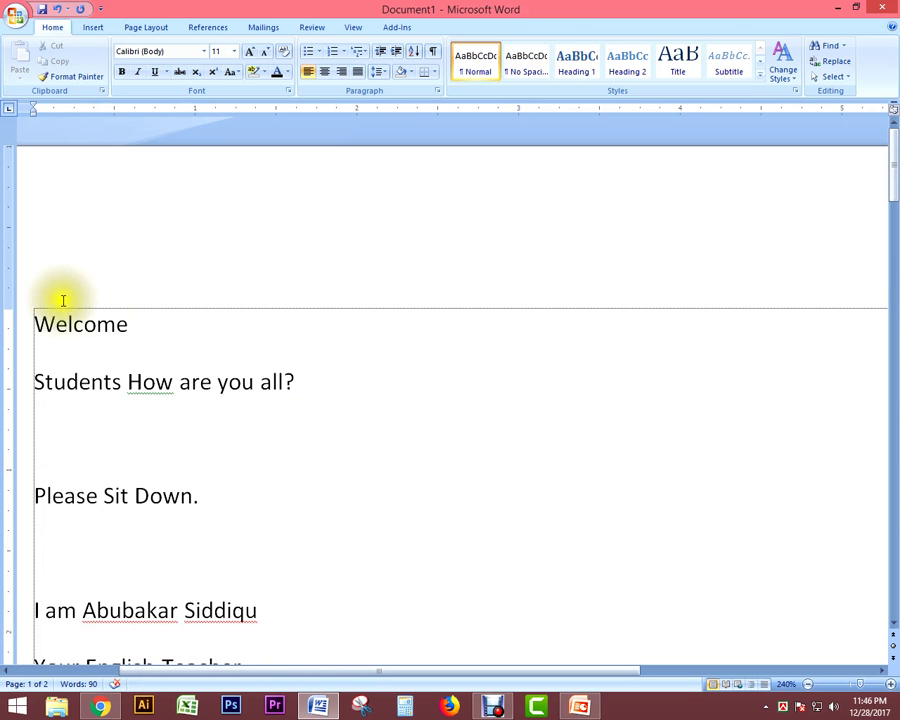
pyautogui.moveTo(137, 325); pyautogui.dragTo(2, 322)
pyautogui.hotkey('ctrl', 'c')
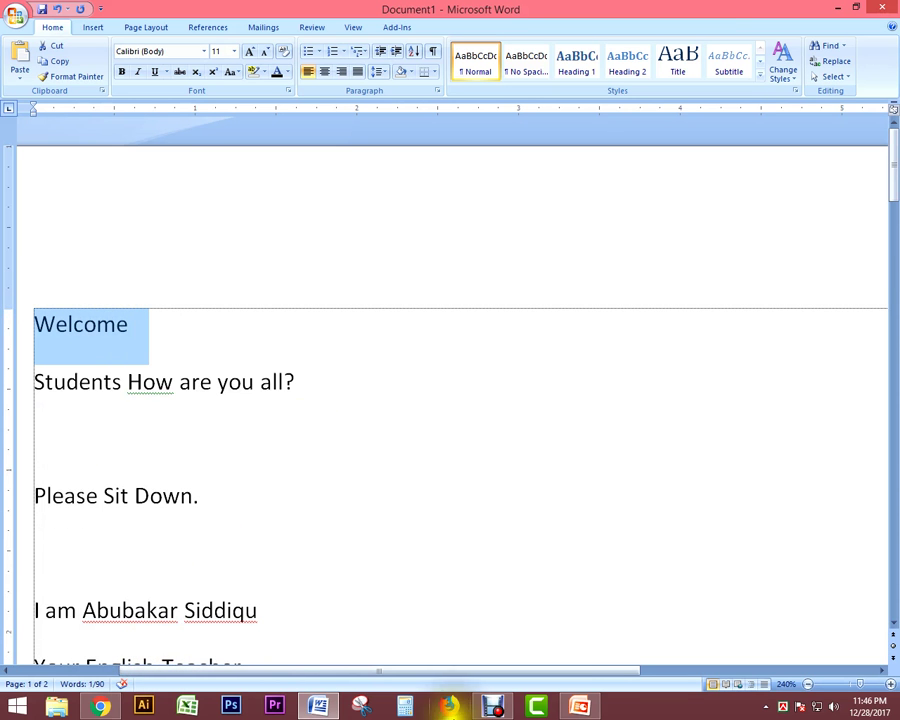
pyautogui.click(579, 706)
pyautogui.click(434, 321)
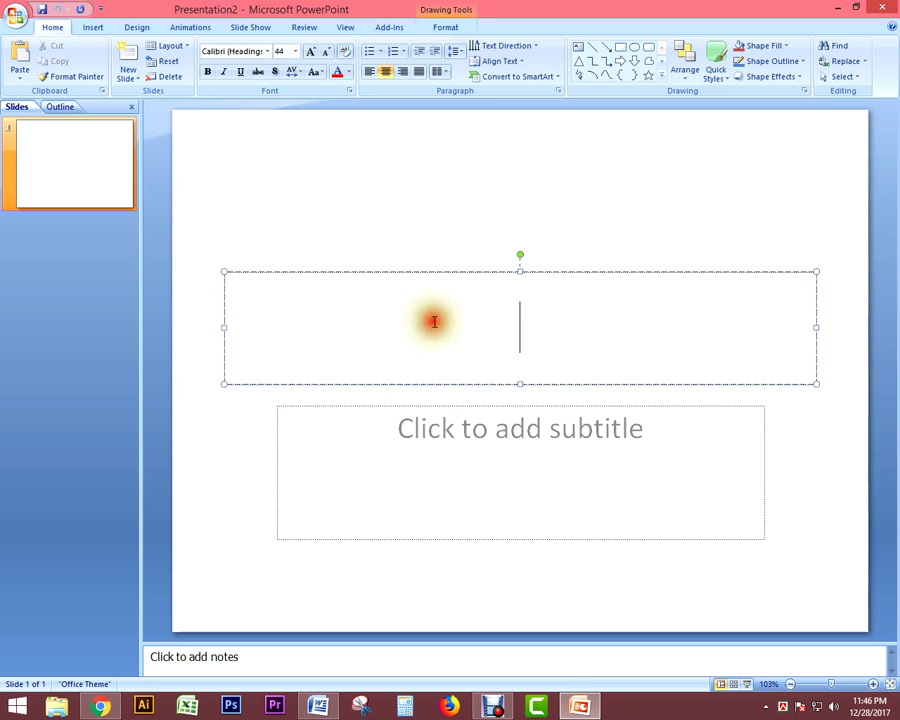
# Paste 'Welcome' into the first slide's title and remove the extra blank line
pyautogui.hotkey('ctrl', 'v')
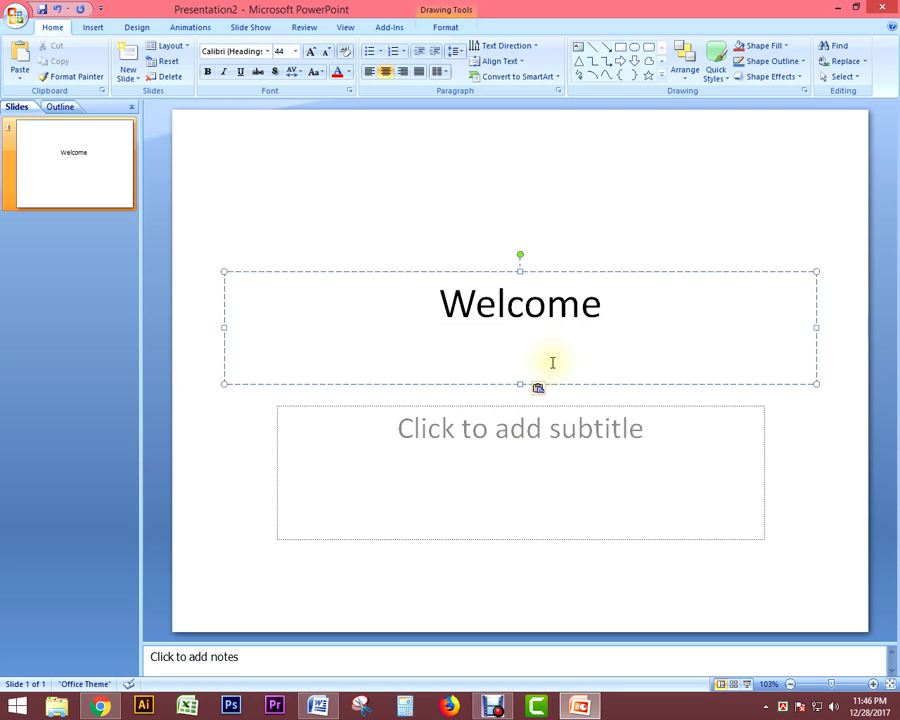
pyautogui.press('BackSpace')
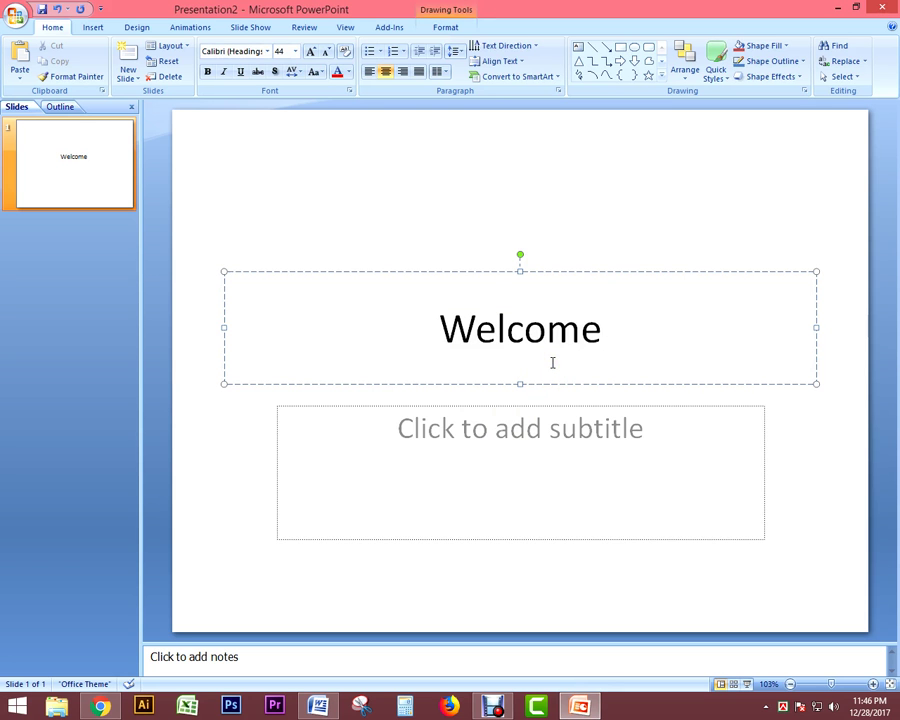
pyautogui.hotkey('ctrl', 'z')
pyautogui.click(584, 361)
pyautogui.hotkey('ctrl', 'v')
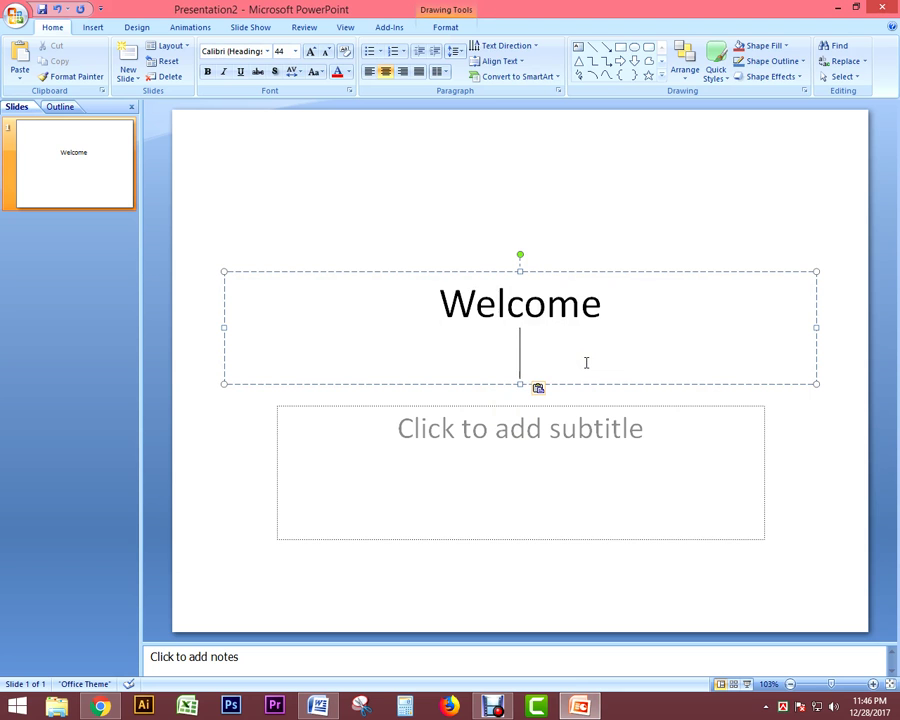
pyautogui.press('BackSpace')
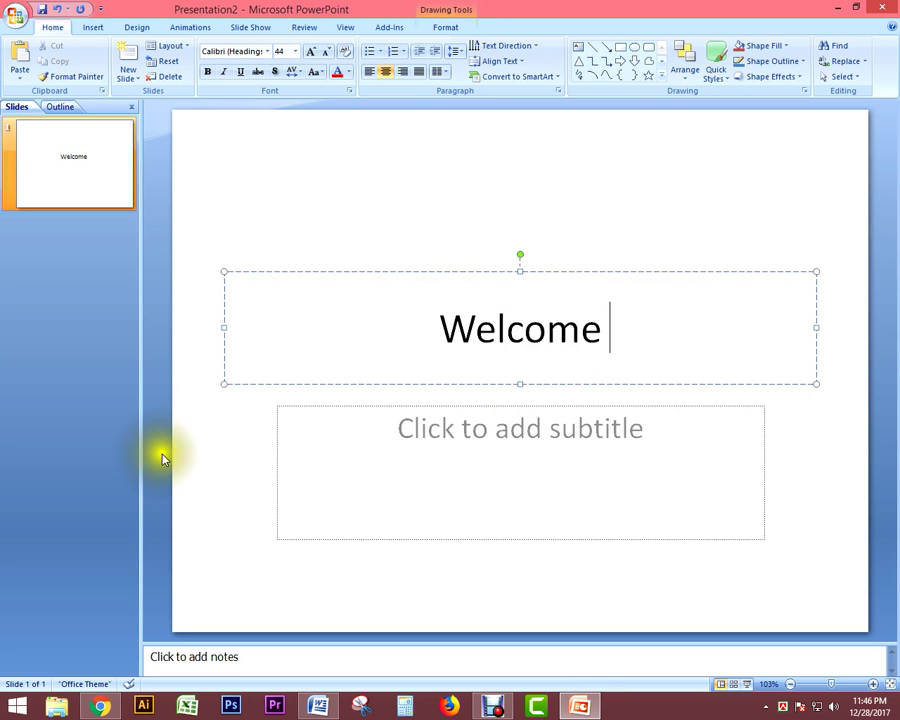
# Delete the empty subtitle box from the title slide
pyautogui.click(279, 457)
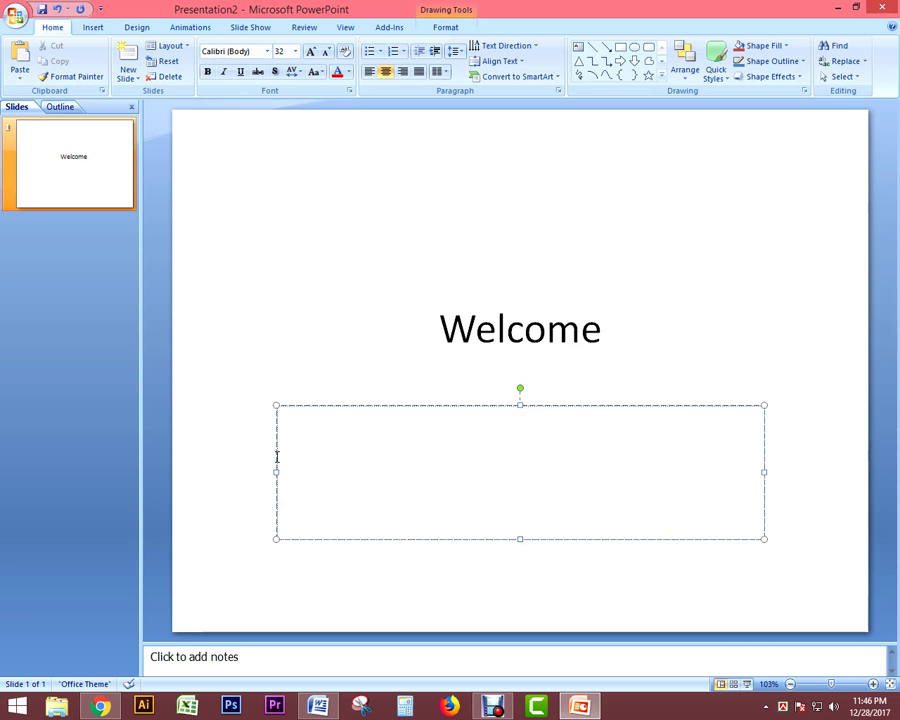
pyautogui.click(277, 443)
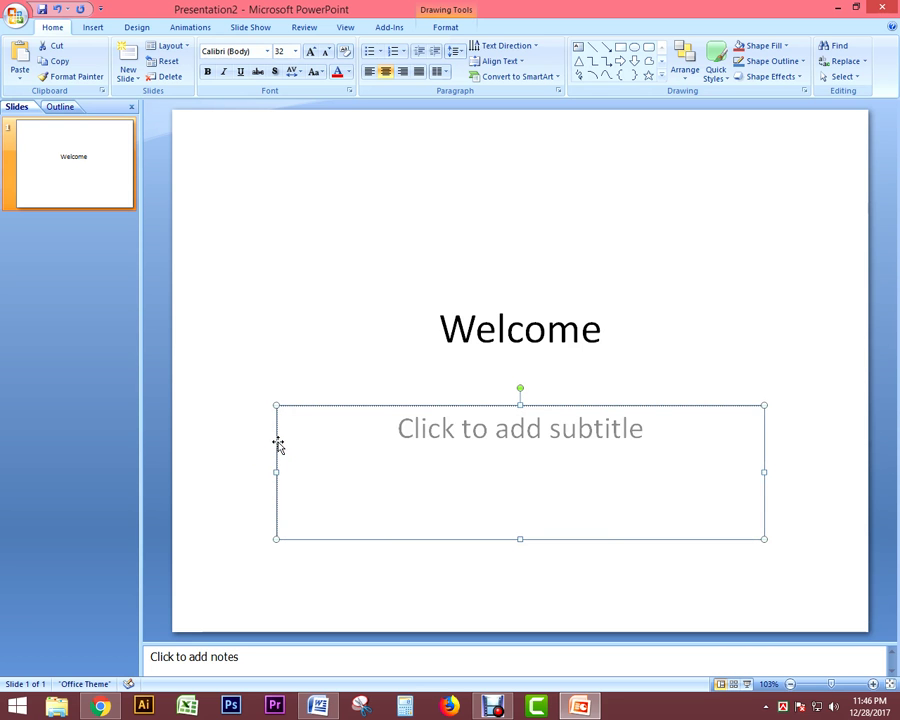
pyautogui.press('Delete')
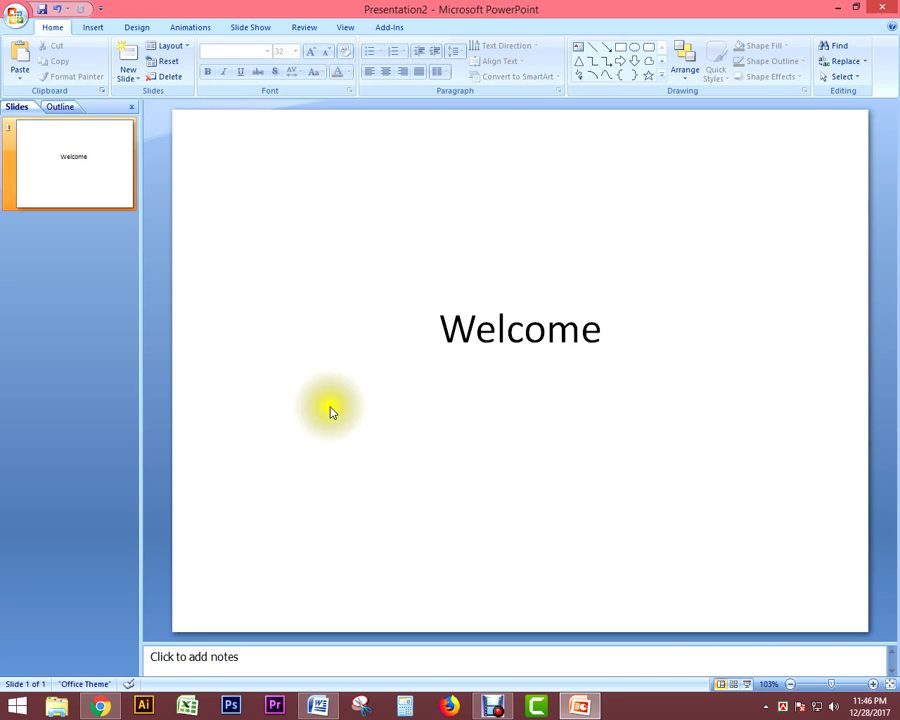
pyautogui.click(496, 310)
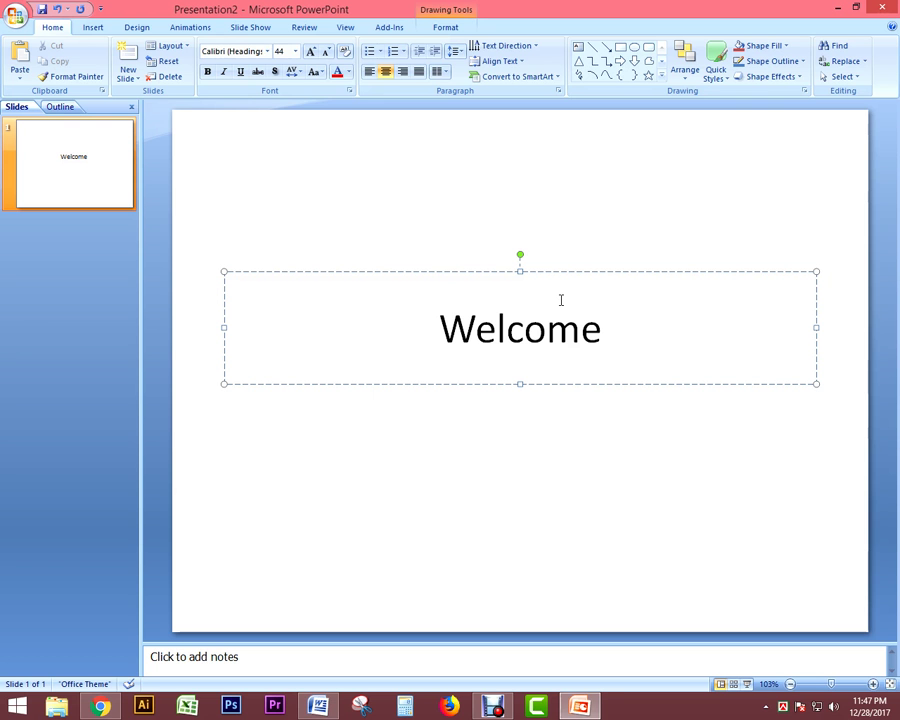
# Insert a second slide with the Title Slide layout and delete its empty subtitle box
pyautogui.click(132, 78)
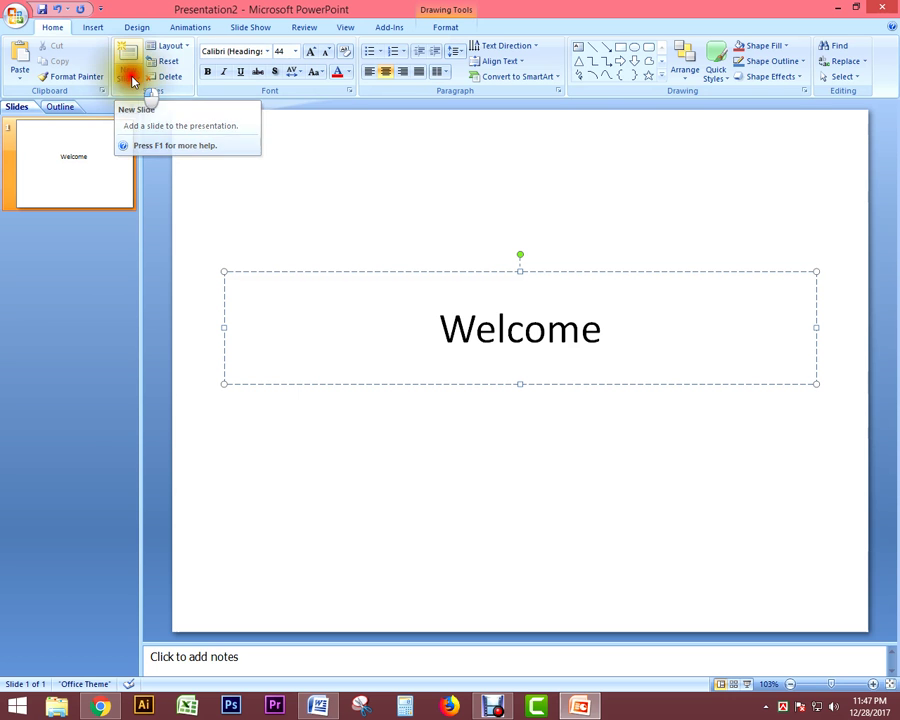
pyautogui.moveTo(150, 282); pyautogui.dragTo(168, 150)
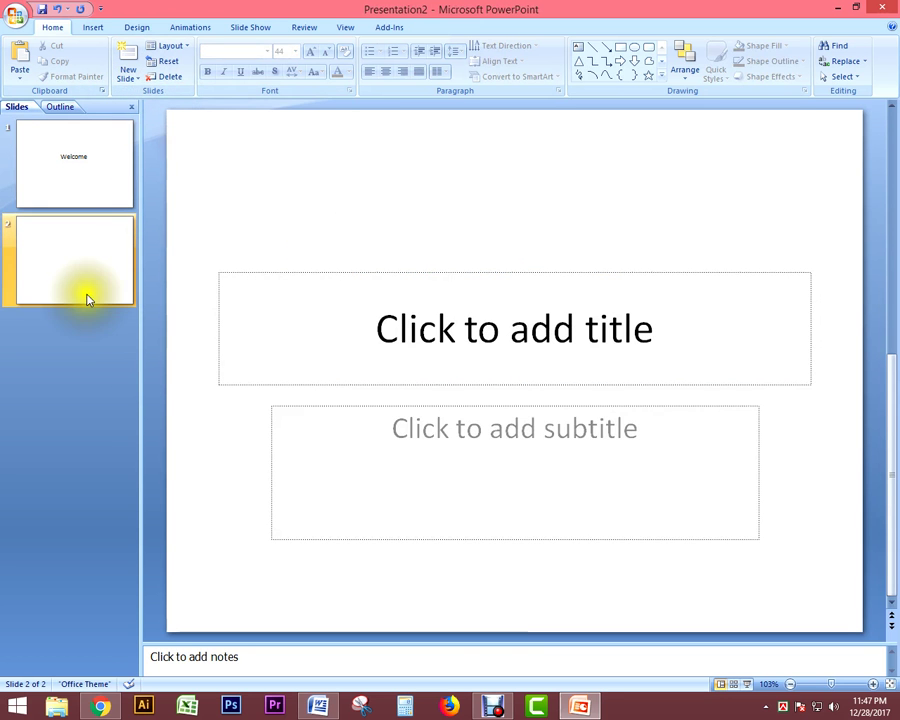
pyautogui.click(340, 472)
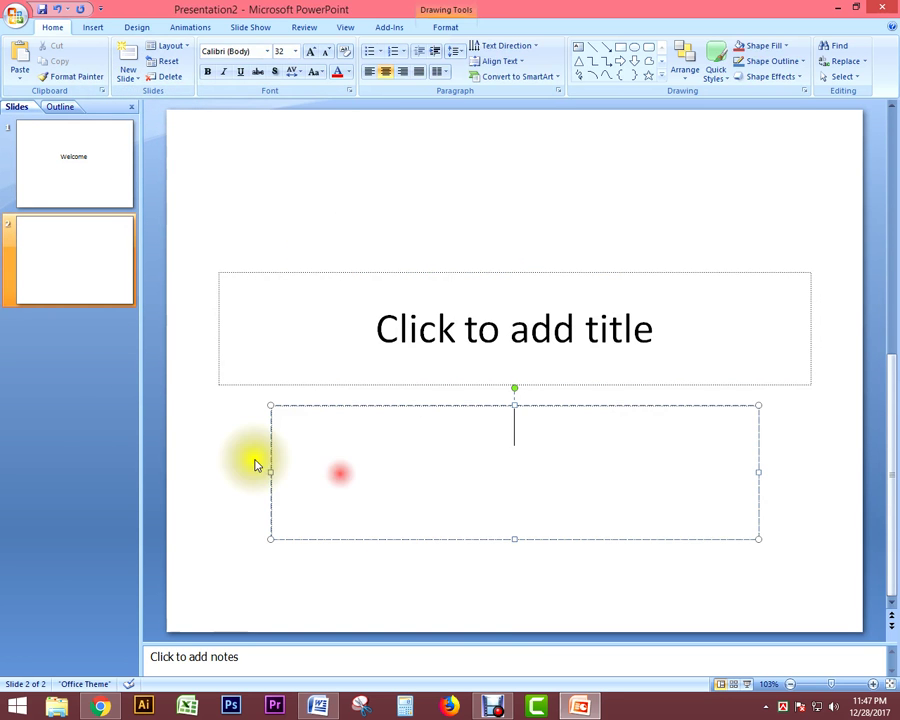
pyautogui.click(269, 443)
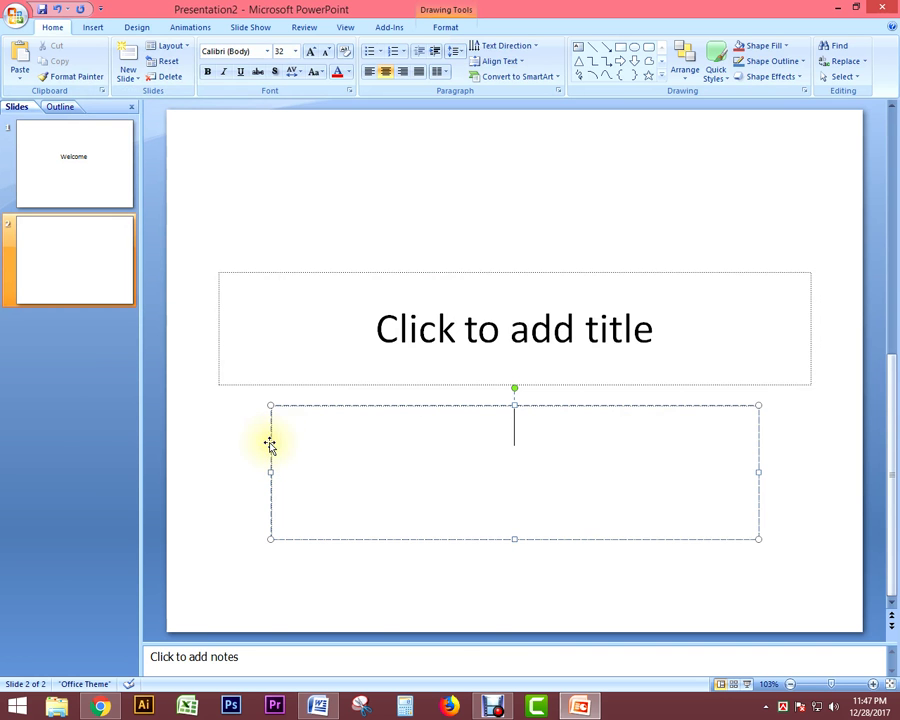
pyautogui.press('Delete')
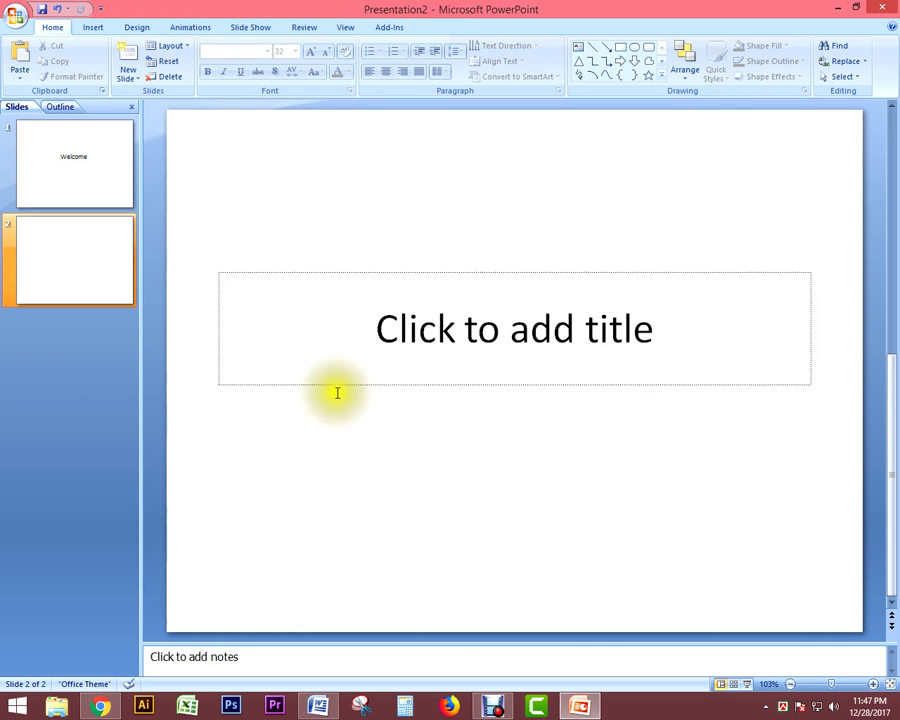
# Copy 'Students How are you all?' from Word into slide 2's title, then add slide 3
pyautogui.click(430, 325)
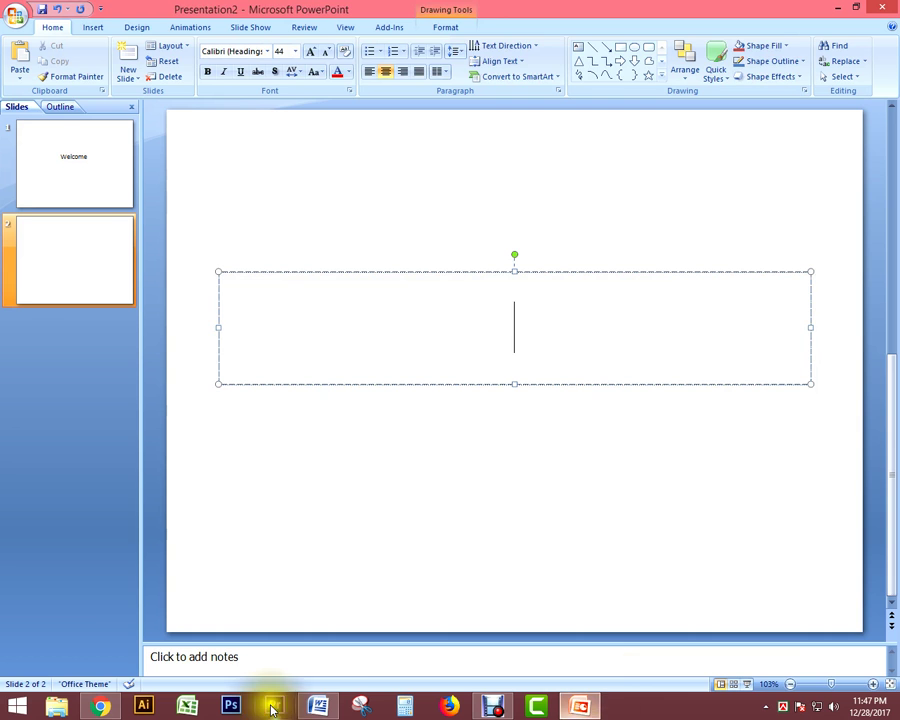
pyautogui.click(318, 704)
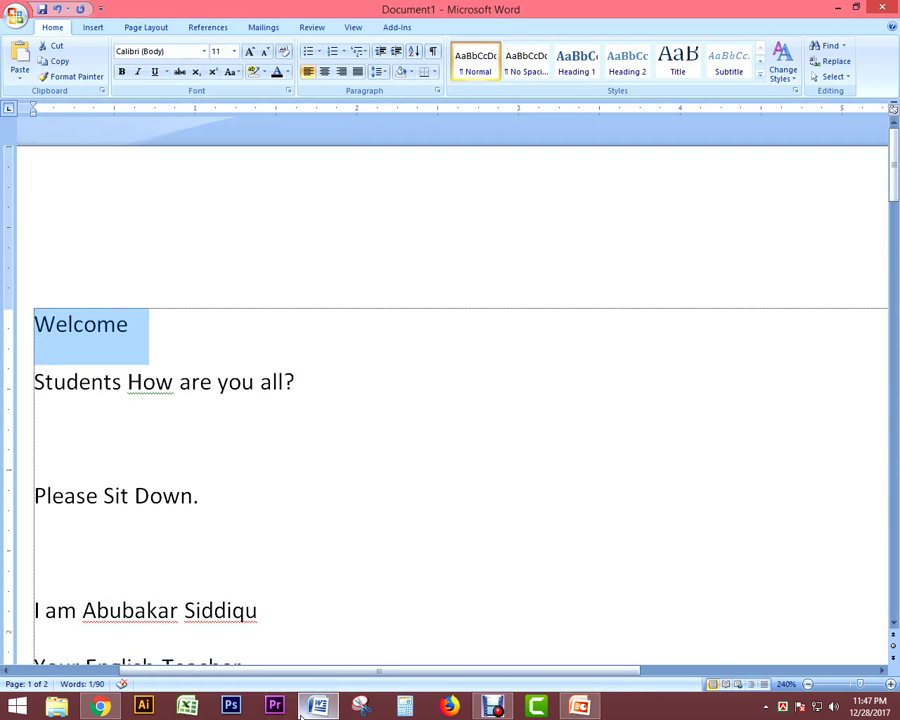
pyautogui.moveTo(294, 383); pyautogui.dragTo(74, 382)
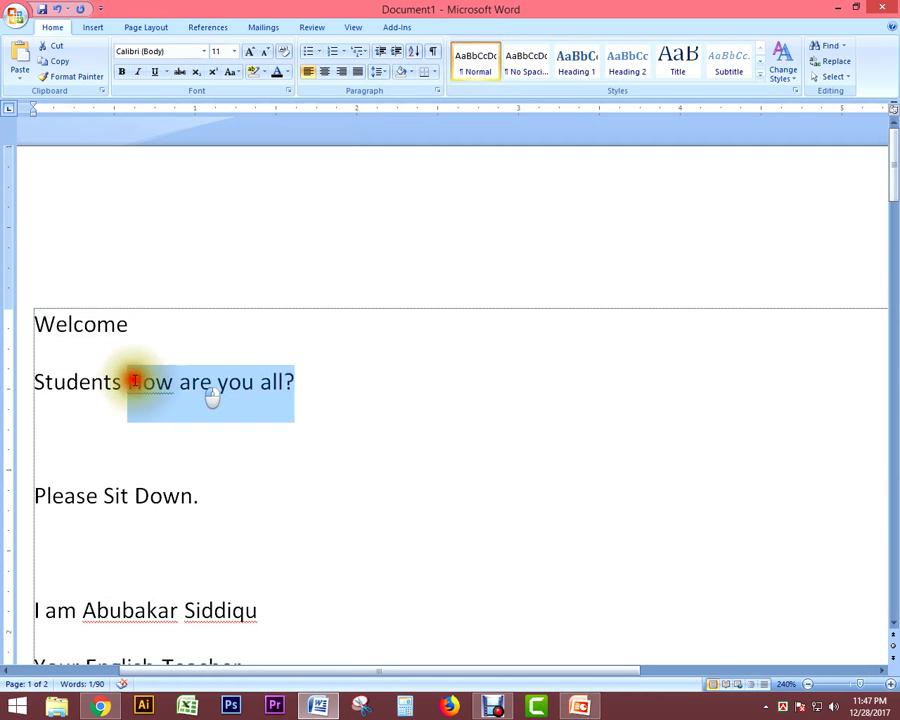
pyautogui.click(580, 706)
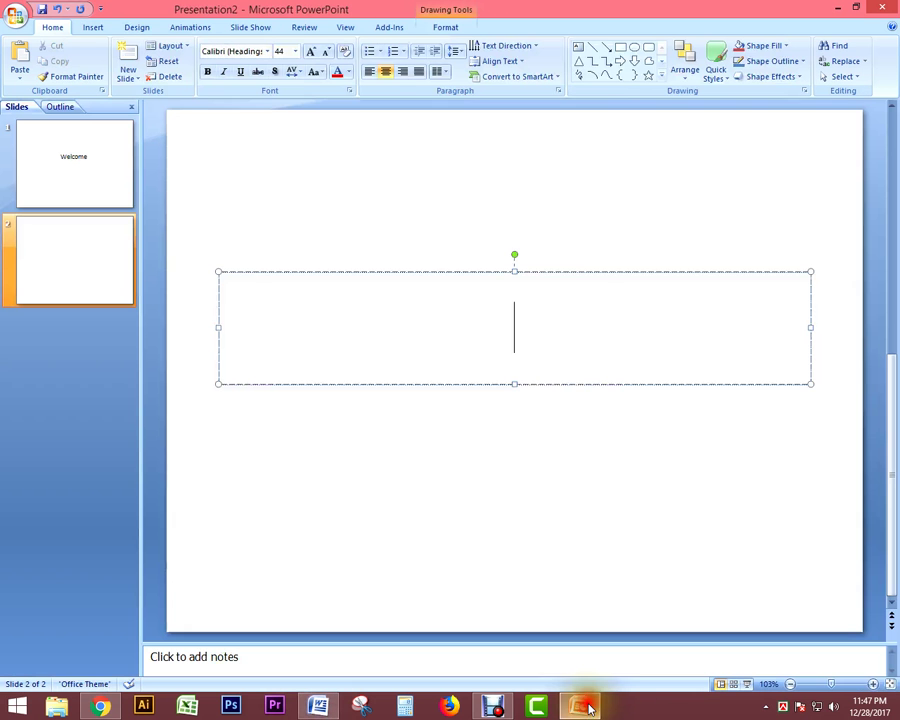
pyautogui.hotkey('ctrl', 'v')
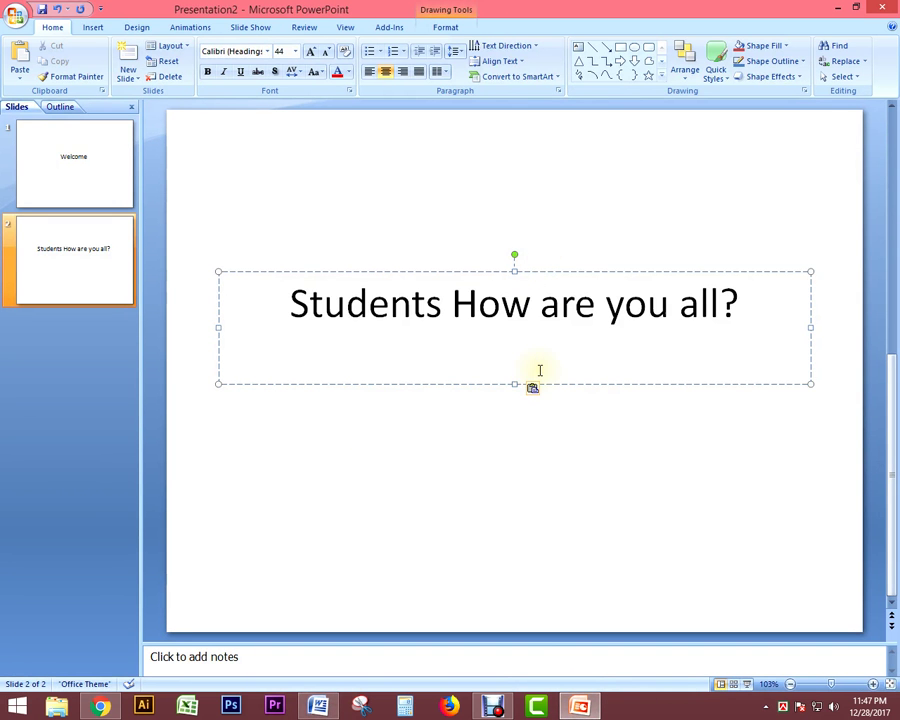
pyautogui.press('BackSpace')
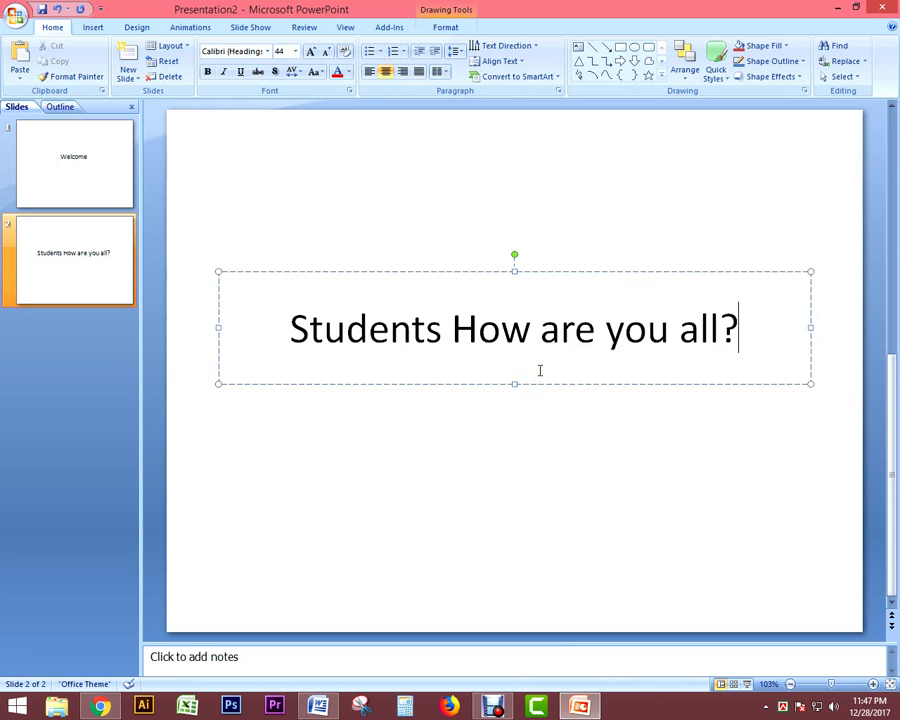
pyautogui.click(88, 259)
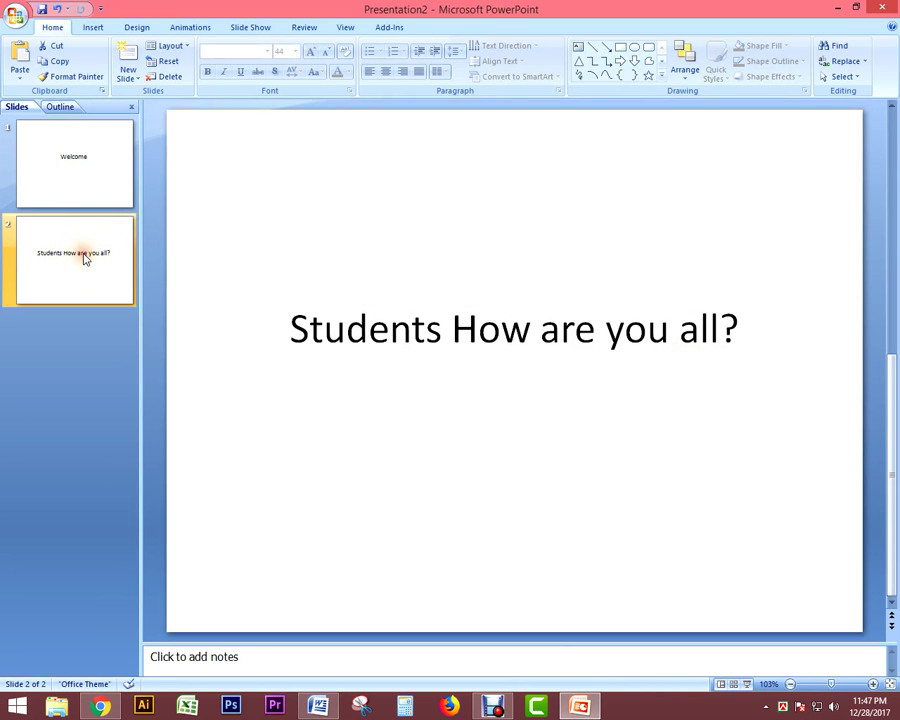
pyautogui.press('Return')
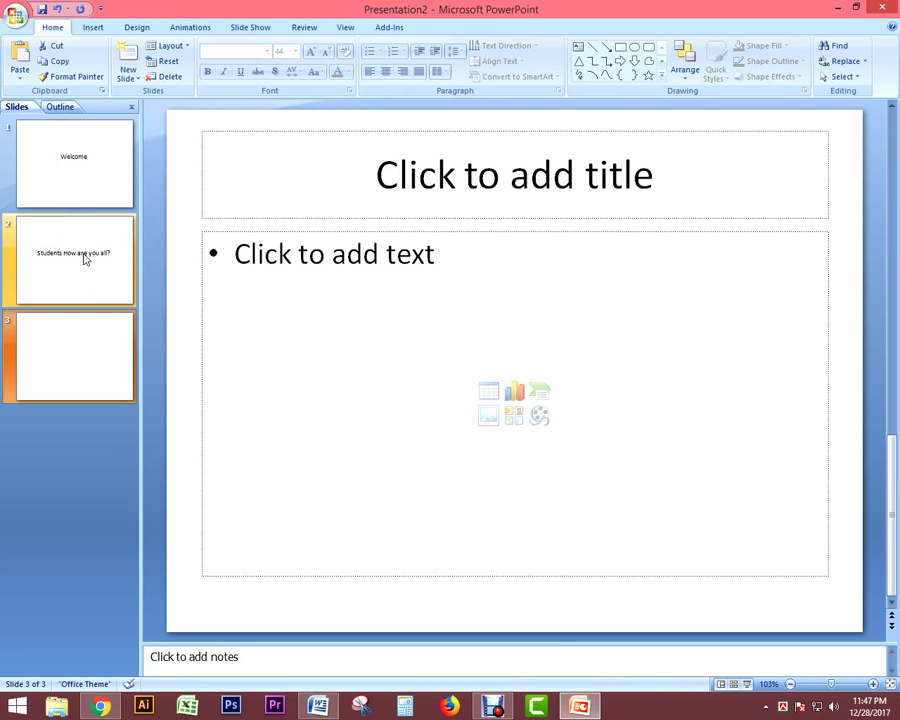
# Re-add slide 3, delete its body text box and move the title box to mid-slide
pyautogui.press('Delete')
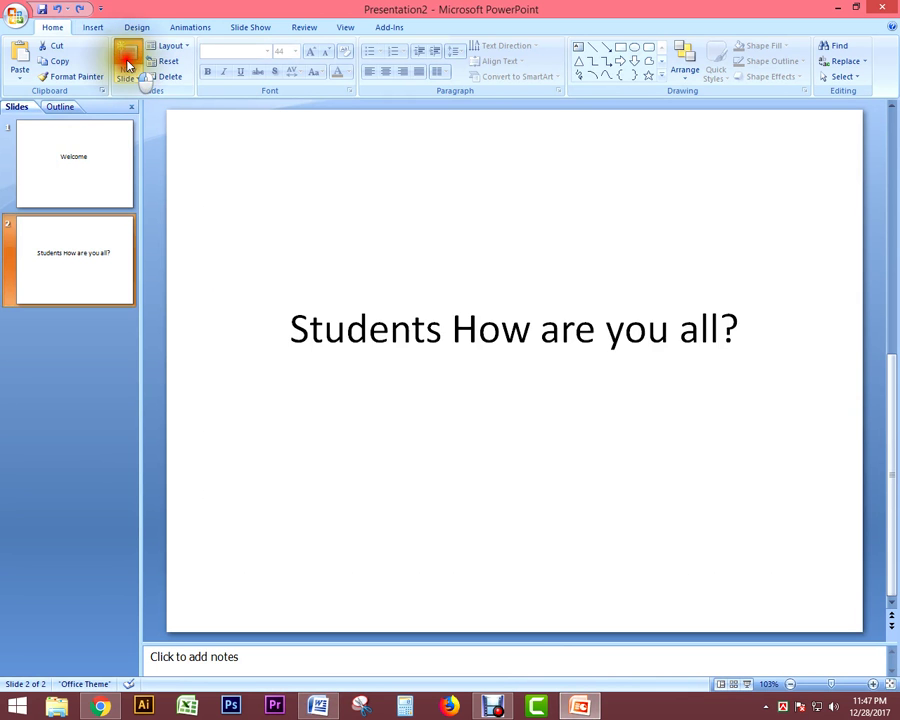
pyautogui.click(127, 58)
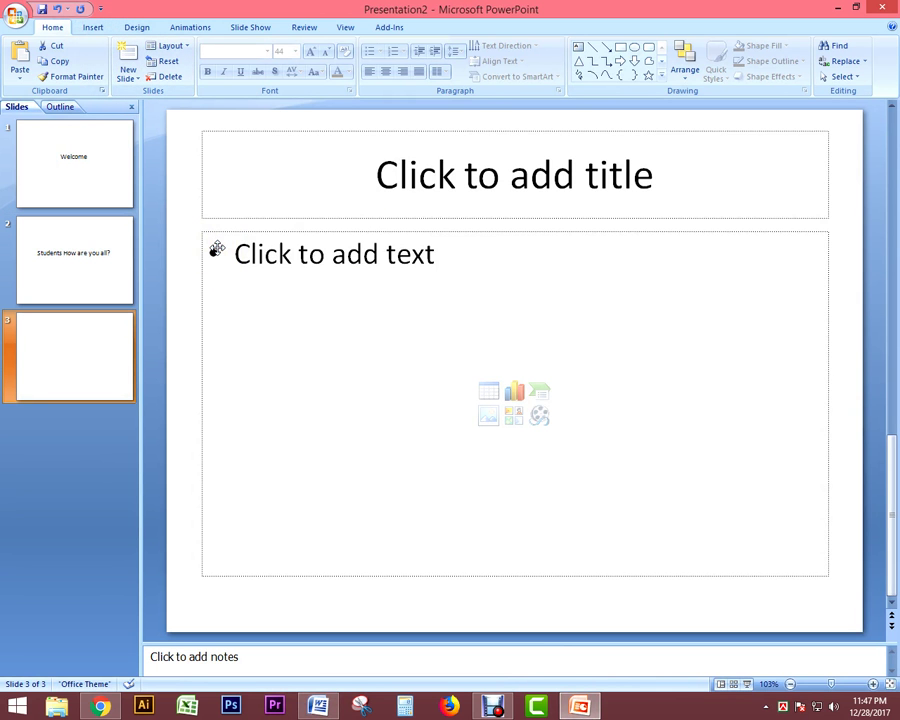
pyautogui.click(359, 291)
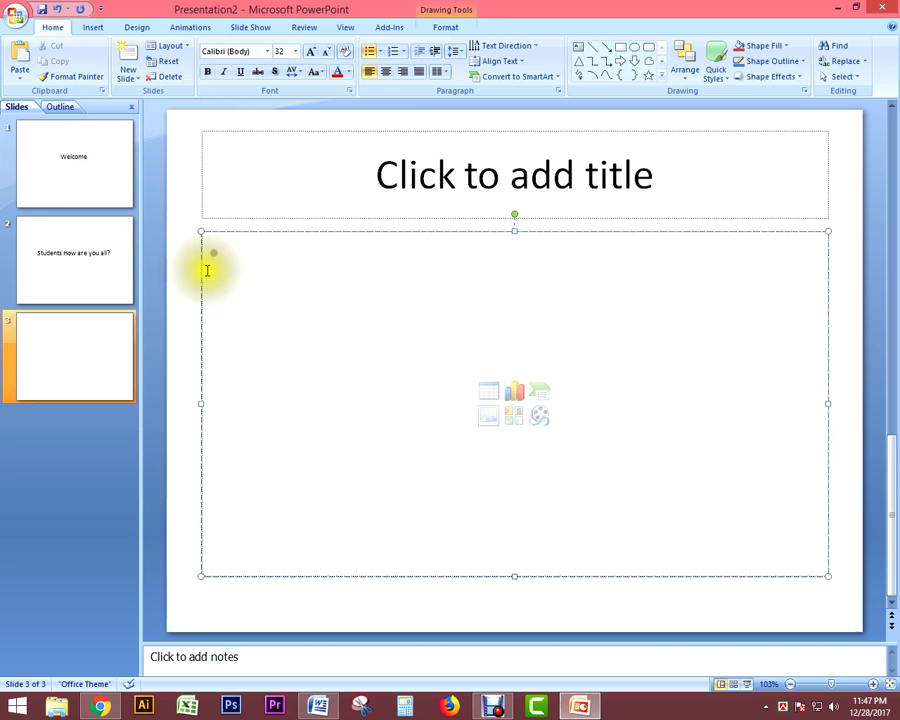
pyautogui.click(202, 273)
pyautogui.press('Delete')
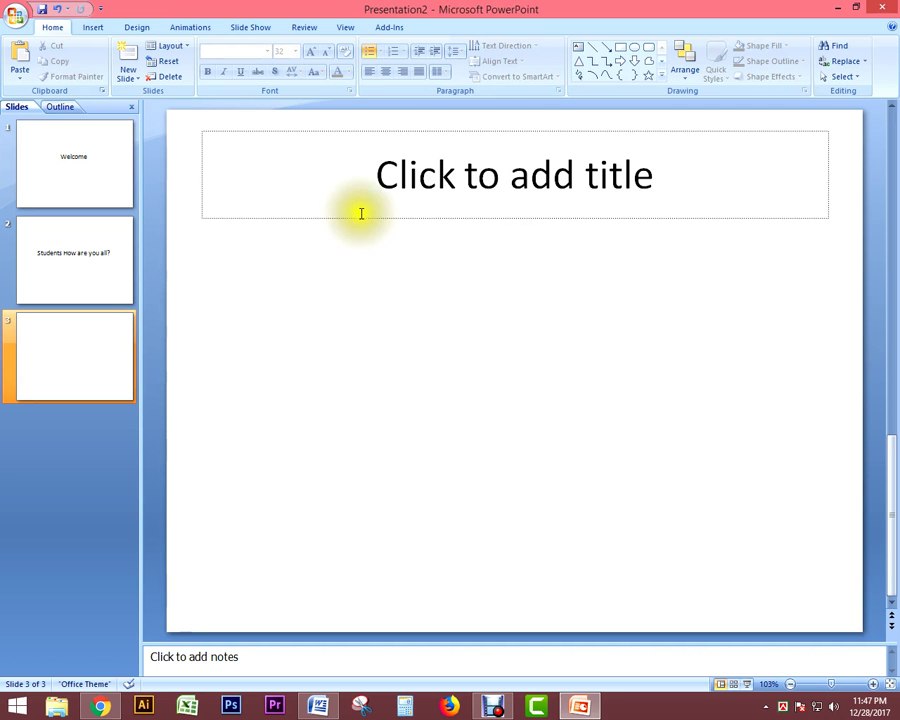
pyautogui.click(380, 180)
pyautogui.moveTo(400, 133); pyautogui.dragTo(400, 303)
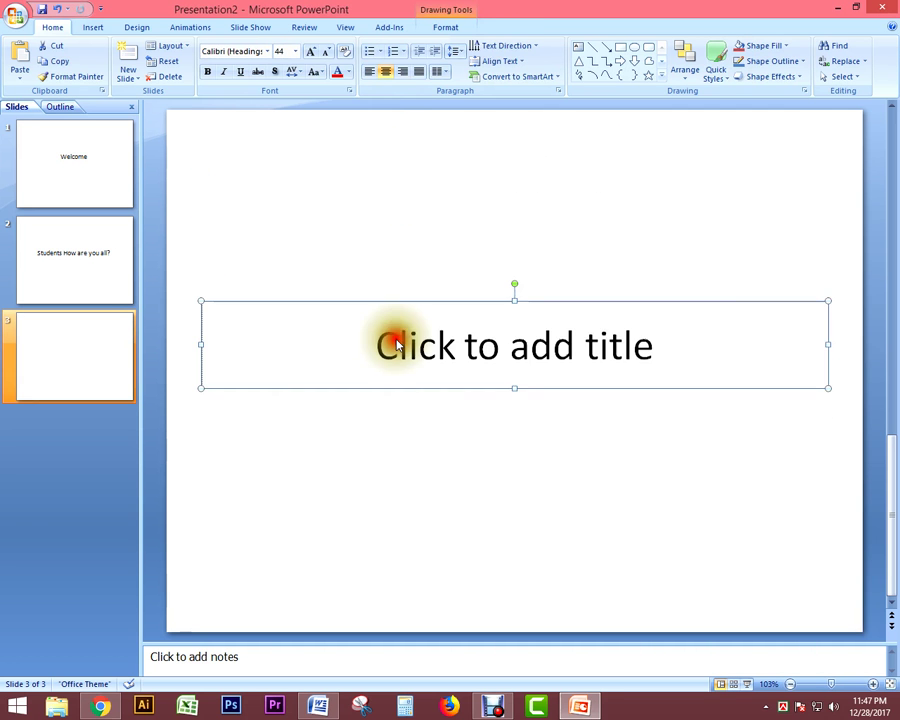
# Copy 'Please Sit Down.' from Word and paste it as slide 3's title
pyautogui.click(577, 703)
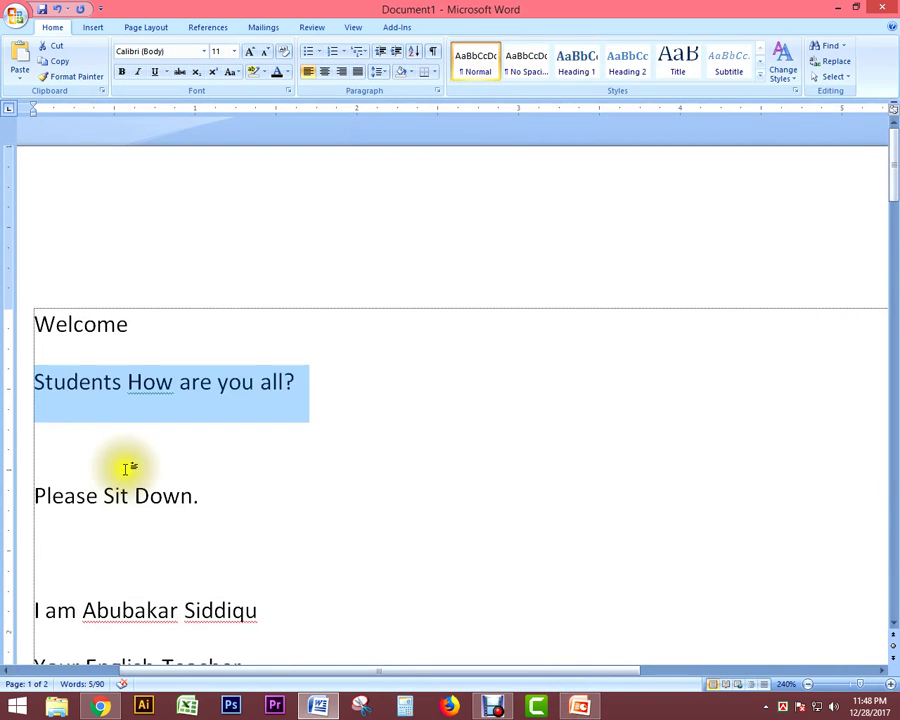
pyautogui.moveTo(36, 523); pyautogui.dragTo(209, 518)
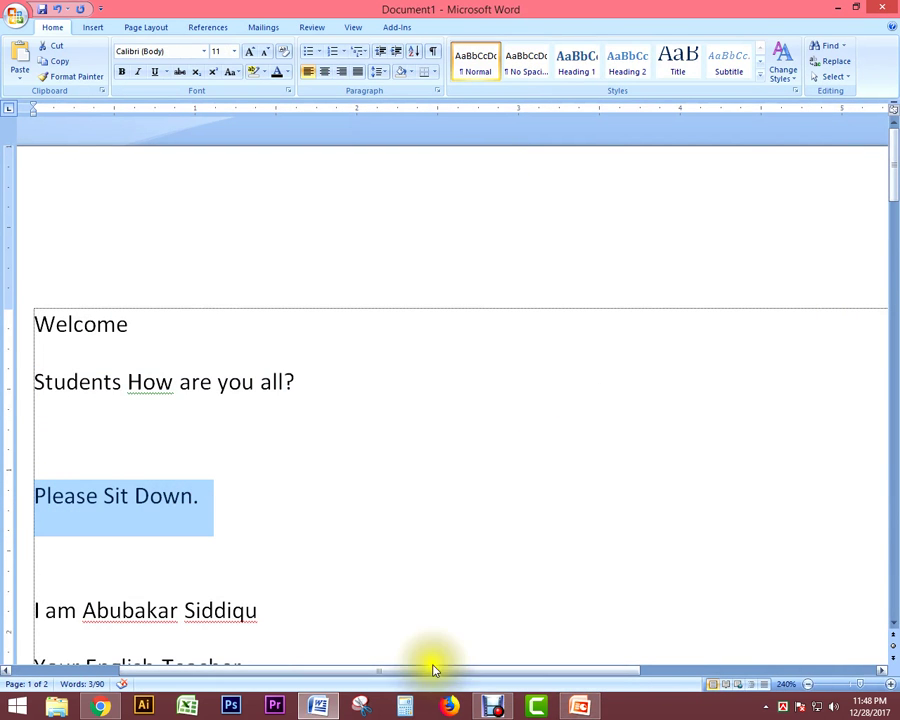
pyautogui.click(320, 702)
pyautogui.click(580, 706)
pyautogui.click(446, 334)
pyautogui.write('Please Sit Down.')
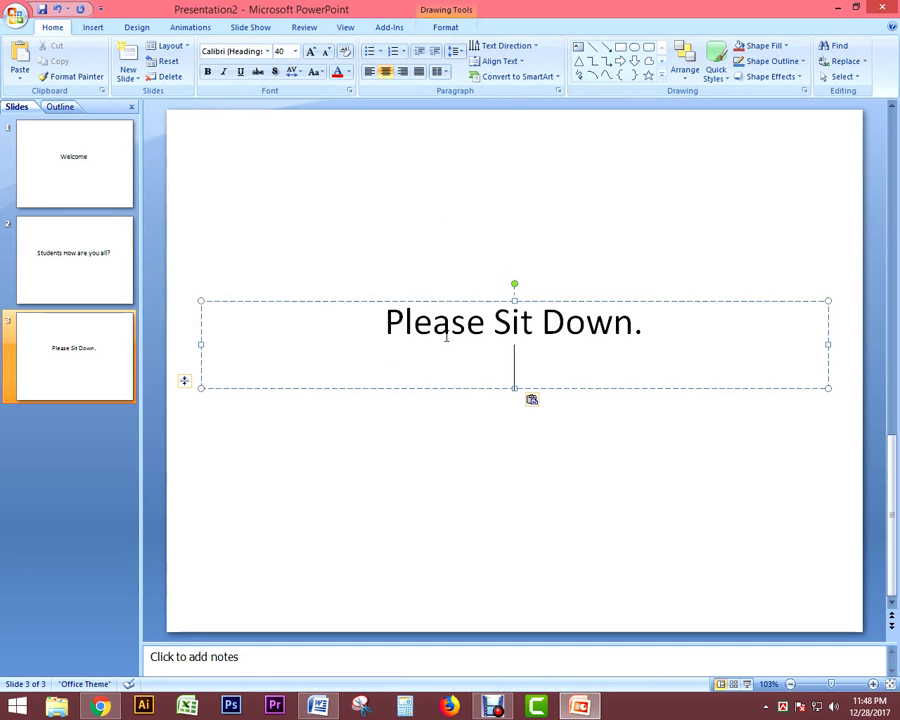
pyautogui.press('BackSpace')
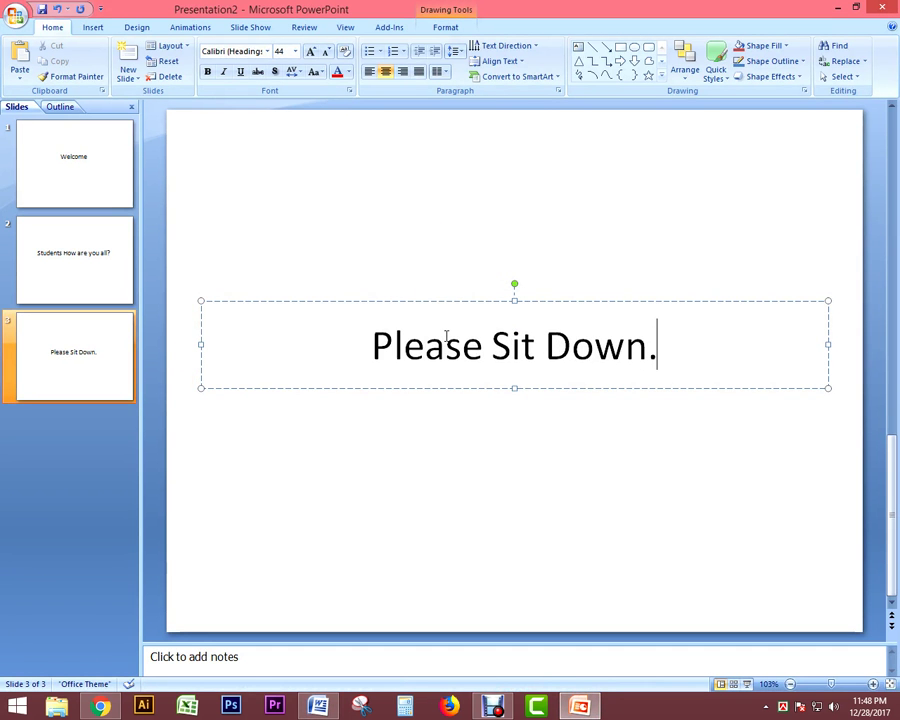
pyautogui.click(106, 366)
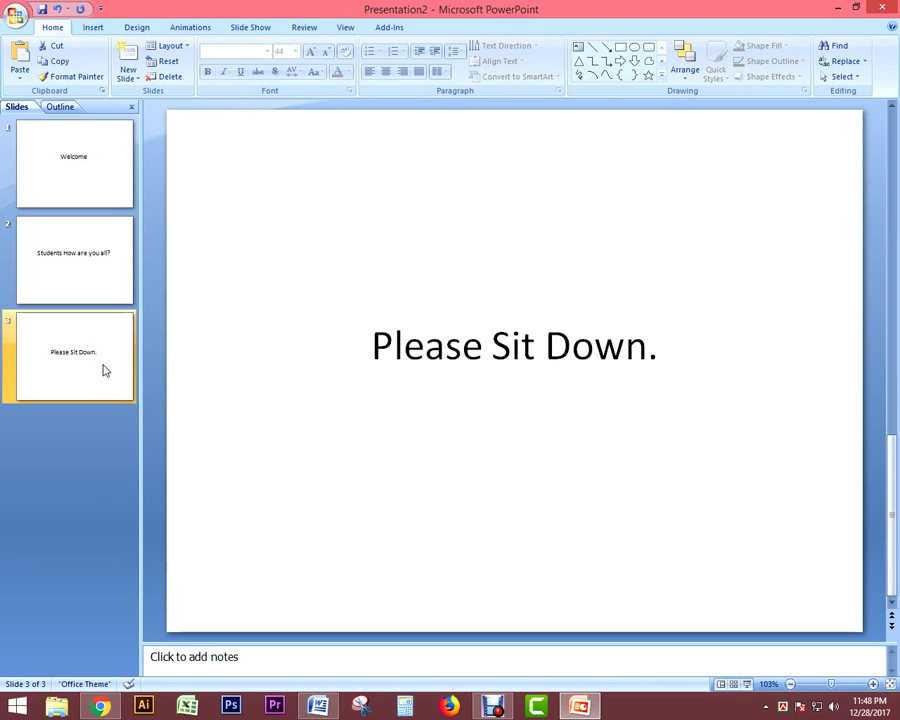
pyautogui.click(97, 342)
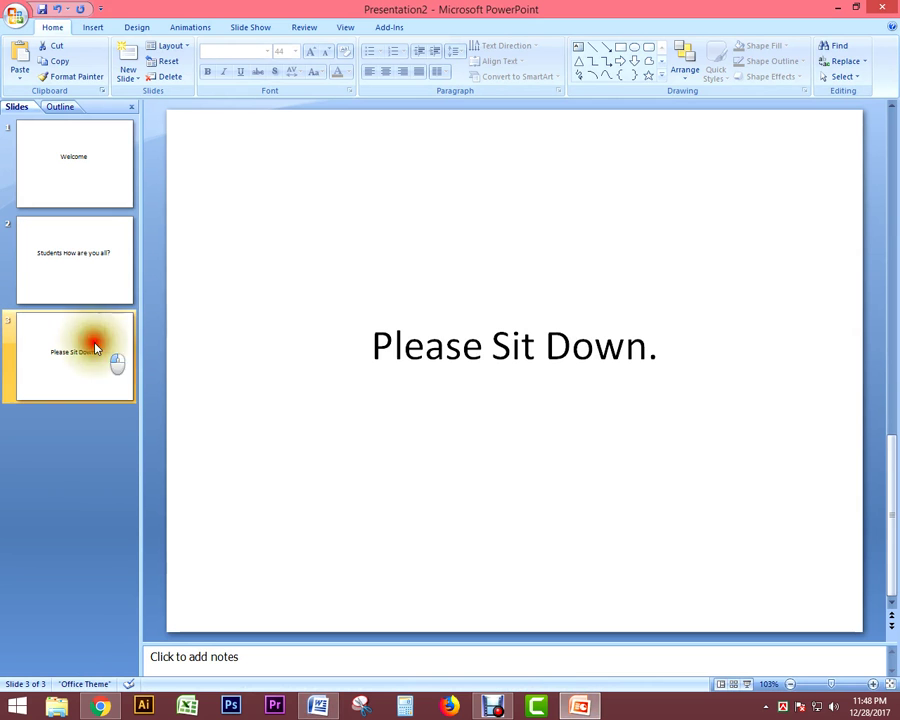
# Duplicate slide 3 with Ctrl+D until the deck reaches 19 slides, then open slide 4
pyautogui.hotkey('ctrl', 'd')
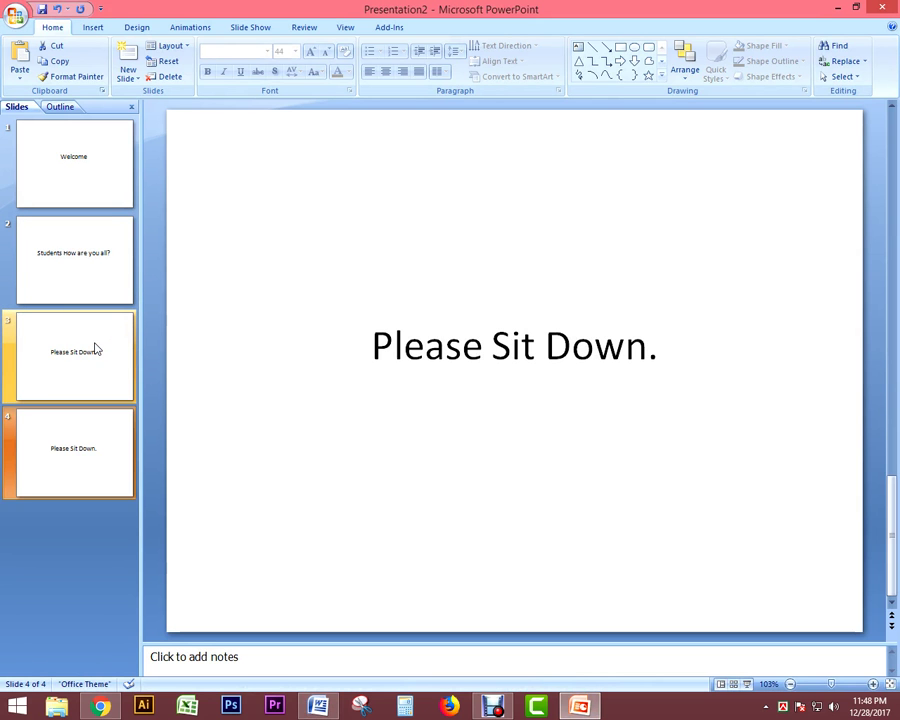
pyautogui.hotkey('ctrl', 'd')
pyautogui.hotkey('ctrl', 'd')
pyautogui.hotkey('ctrl', 'd')
pyautogui.hotkey('ctrl', 'd')
pyautogui.hotkey('ctrl', 'd')
pyautogui.hotkey('ctrl', 'd')
pyautogui.hotkey('ctrl', 'd')
pyautogui.hotkey('ctrl', 'd')
pyautogui.hotkey('ctrl', 'd')
pyautogui.hotkey('ctrl', 'd')
pyautogui.hotkey('ctrl', 'd')
pyautogui.hotkey('ctrl', 'd')
pyautogui.hotkey('ctrl', 'd')
pyautogui.hotkey('ctrl', 'd')
pyautogui.scroll(5, 110, 485)
pyautogui.scroll(5, 110, 485)
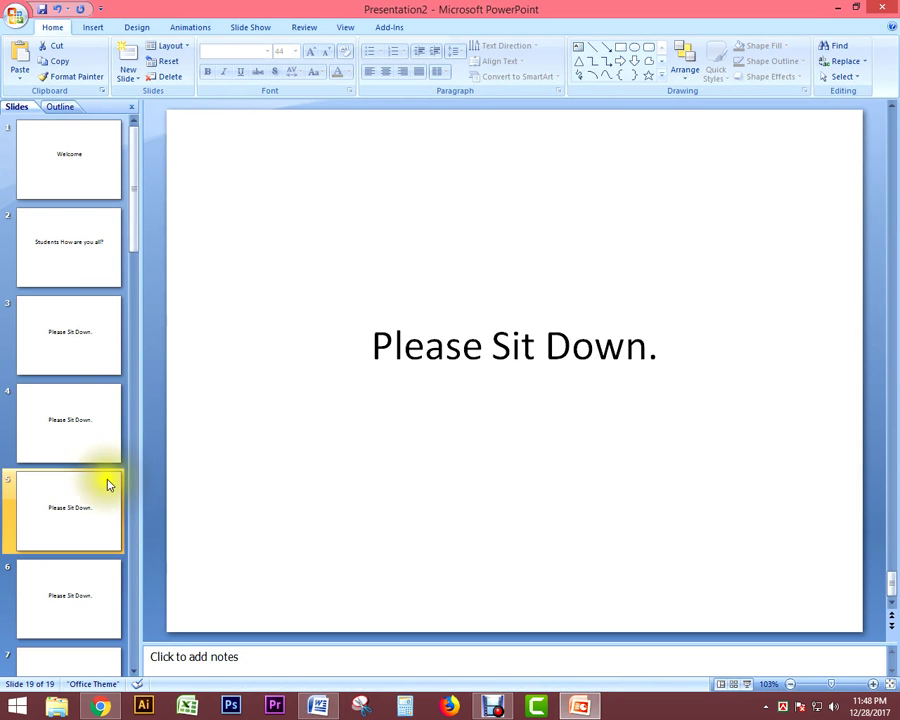
pyautogui.click(72, 342)
pyautogui.click(76, 418)
pyautogui.click(275, 450)
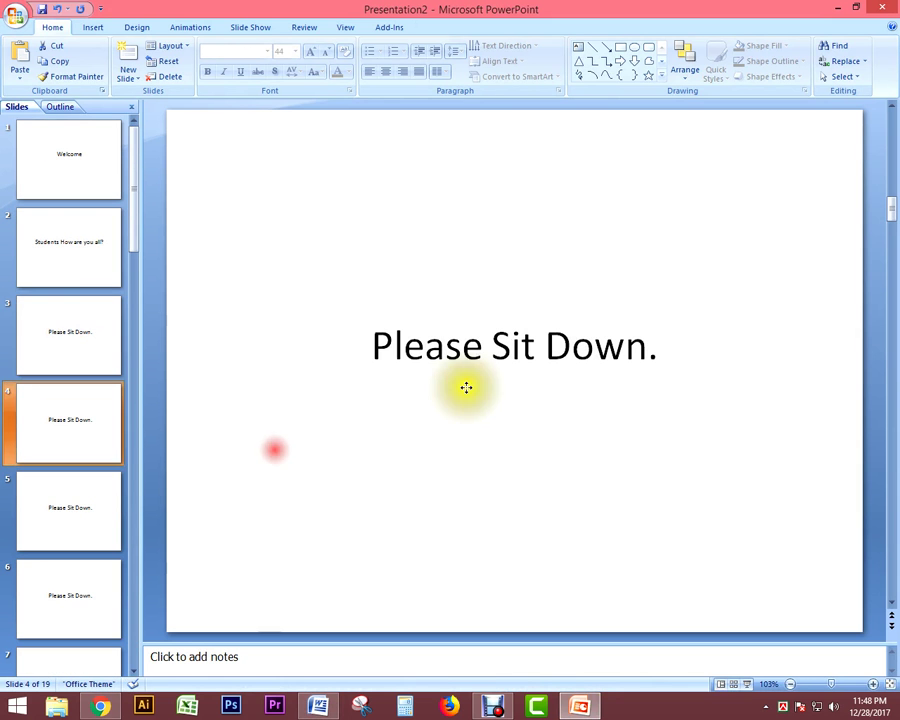
pyautogui.click(463, 350)
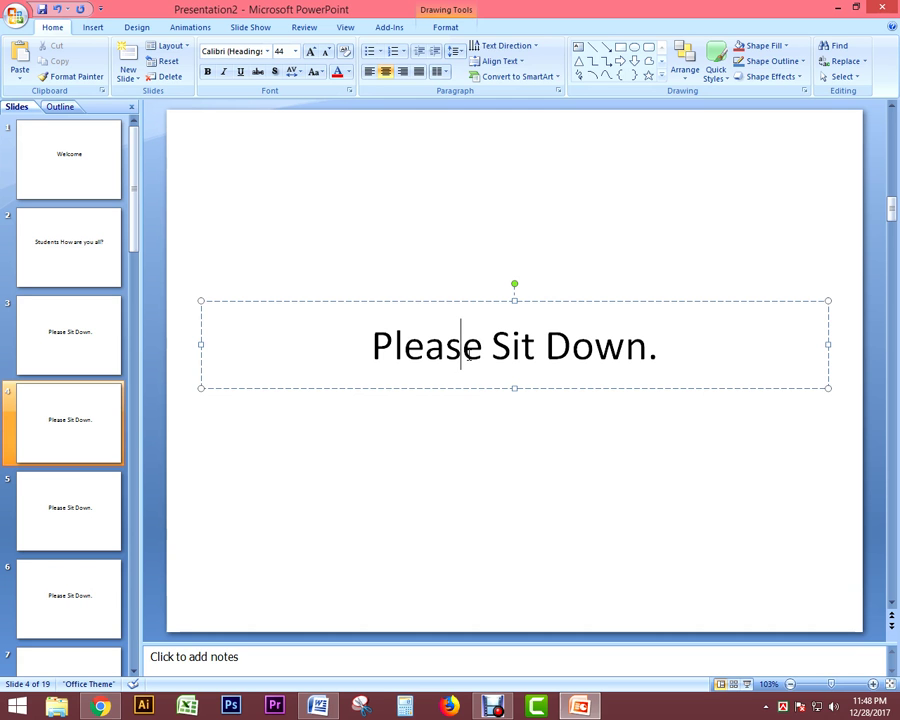
pyautogui.click(74, 438)
# On slide 4, delete the 'Please Sit Down.' title text
pyautogui.click(62, 506)
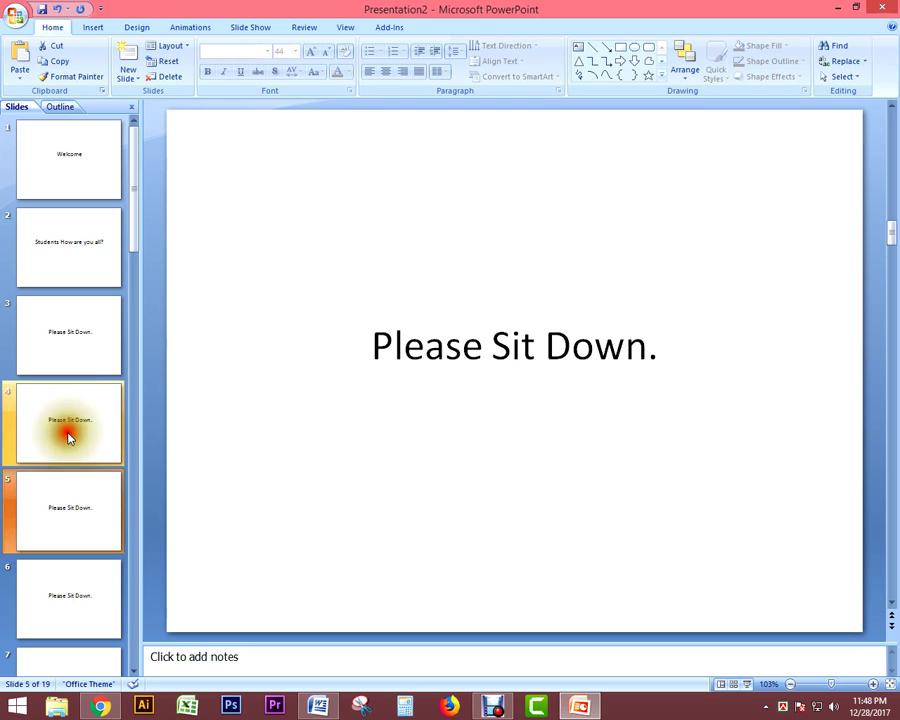
pyautogui.click(78, 348)
pyautogui.click(79, 243)
pyautogui.click(63, 325)
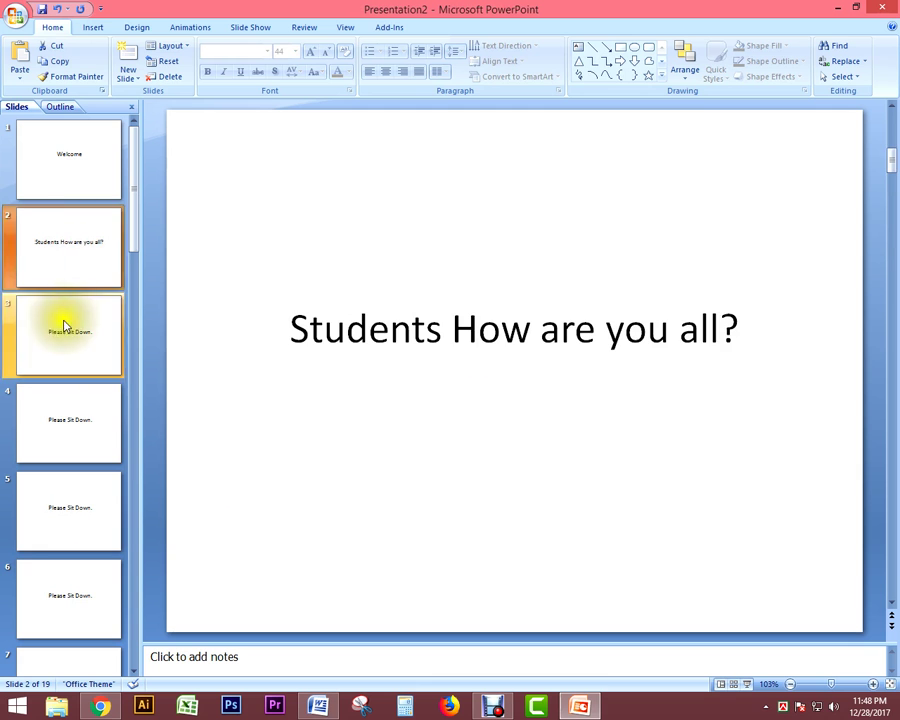
pyautogui.click(67, 323)
pyautogui.click(63, 420)
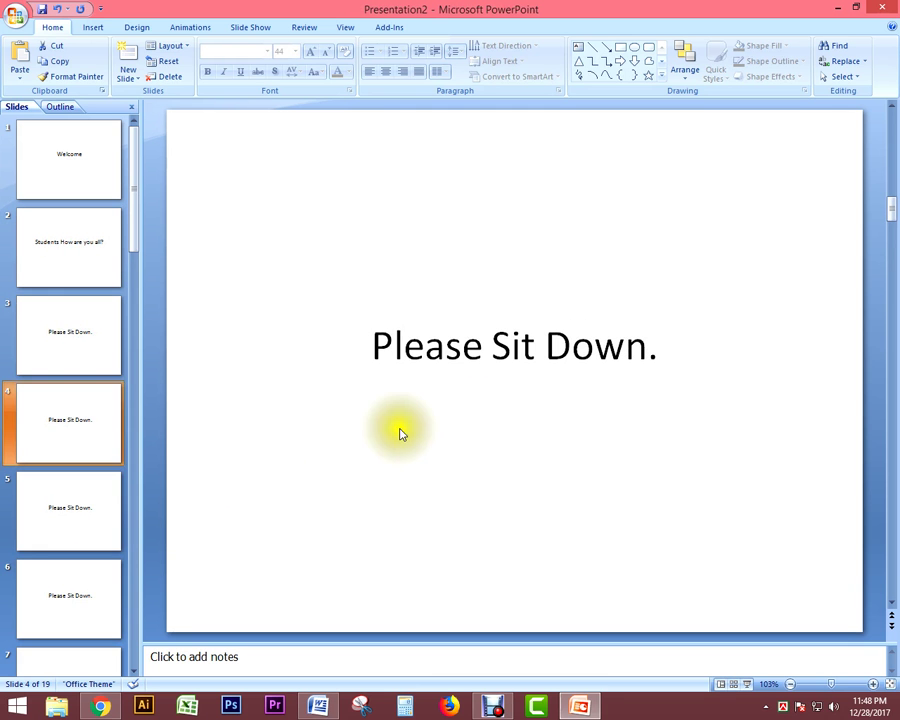
pyautogui.click(462, 345)
pyautogui.moveTo(666, 350); pyautogui.dragTo(301, 364)
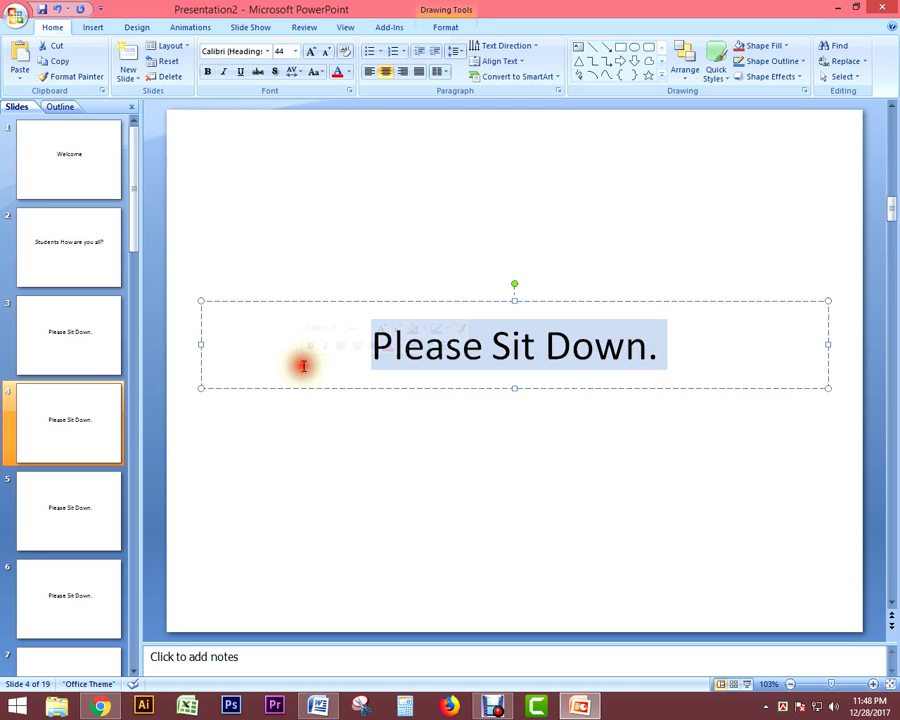
pyautogui.press('BackSpace')
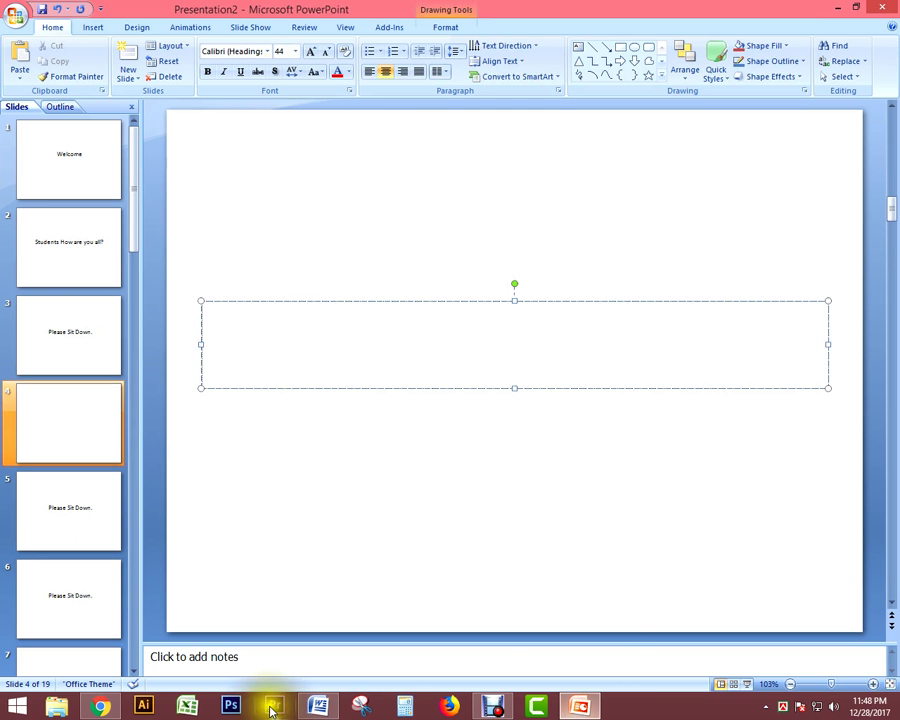
# Paste the English teacher's introduction from Word into slide 4's title
pyautogui.click(317, 705)
pyautogui.scroll(-3, 193, 604)
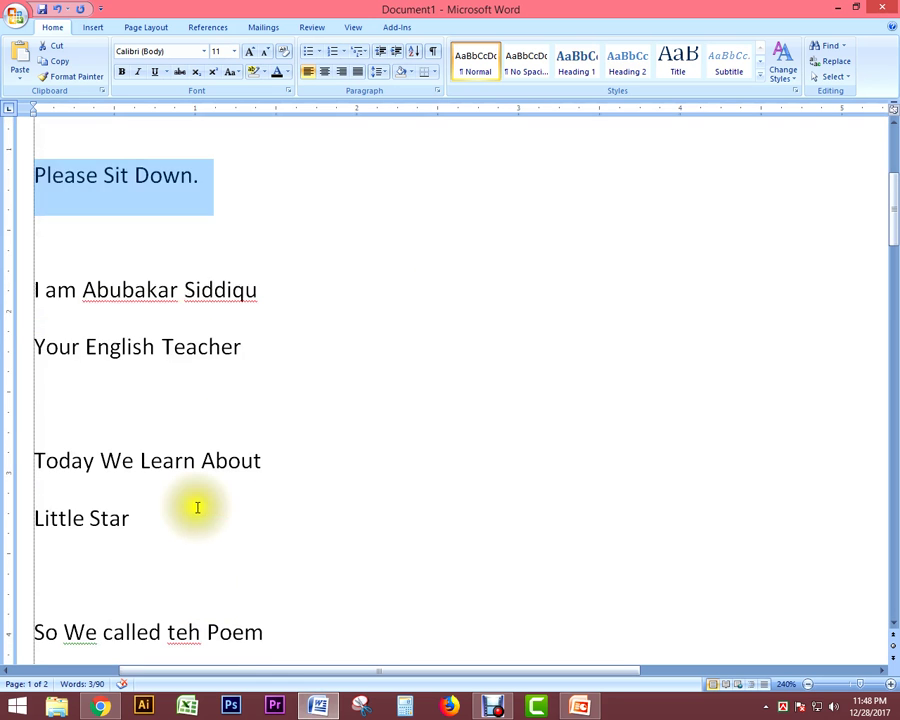
pyautogui.moveTo(252, 346); pyautogui.dragTo(16, 289)
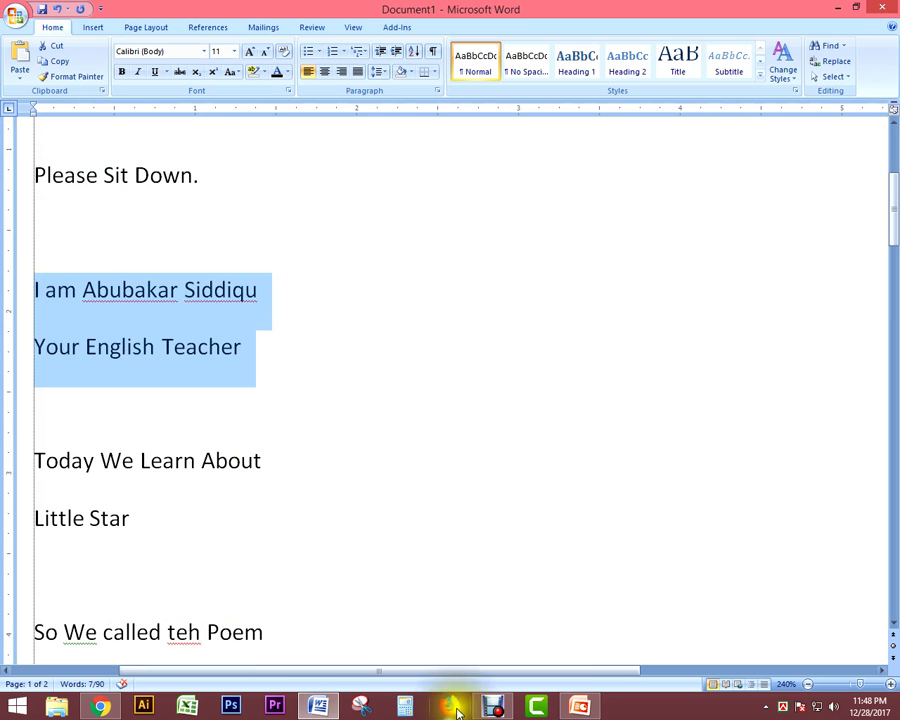
pyautogui.click(579, 706)
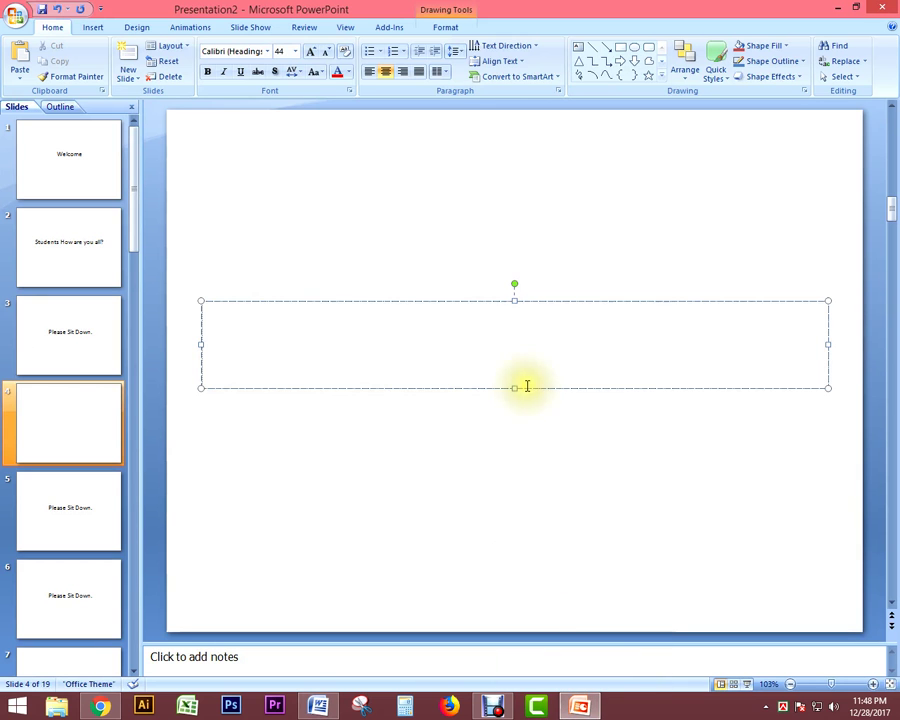
pyautogui.hotkey('ctrl', 'v')
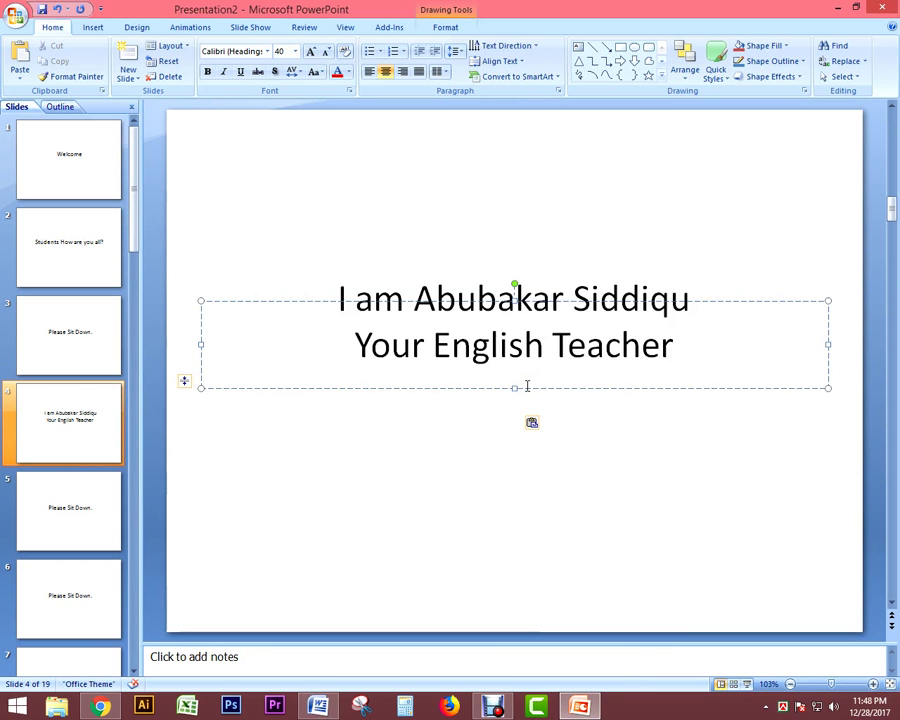
# Replace slide 5's title with 'Today We Learn About Little Star' copied from Word
pyautogui.click(77, 516)
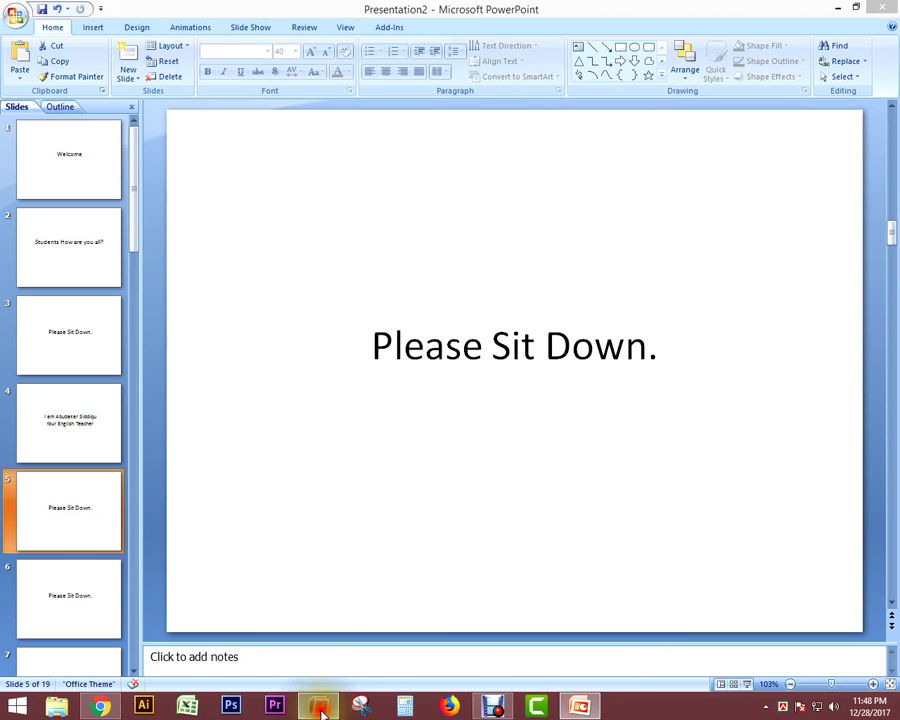
pyautogui.click(318, 706)
pyautogui.moveTo(156, 536); pyautogui.dragTo(44, 462)
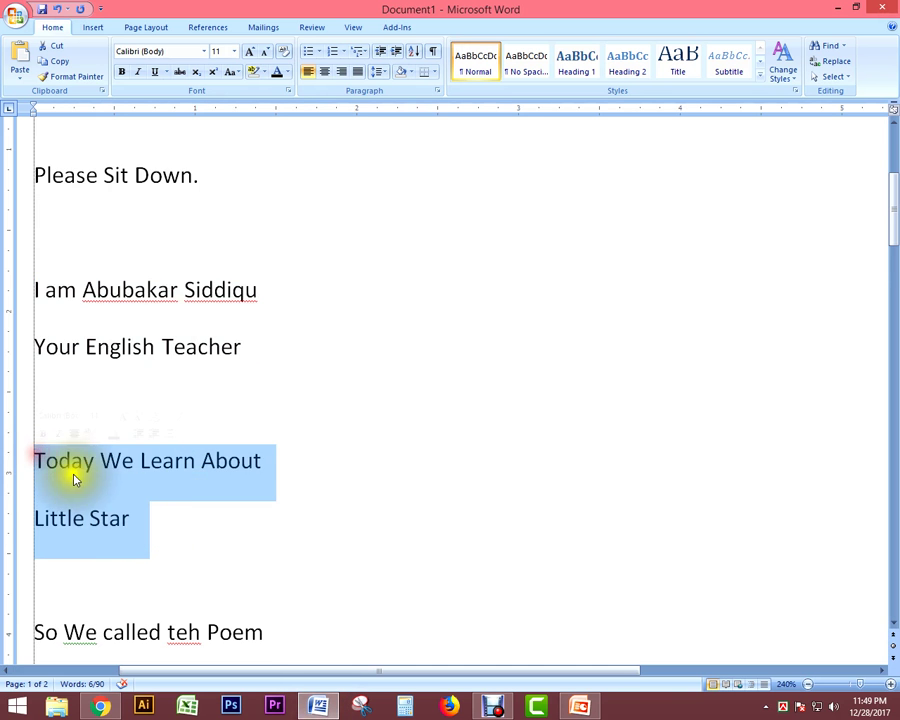
pyautogui.scroll(-2, 90, 482)
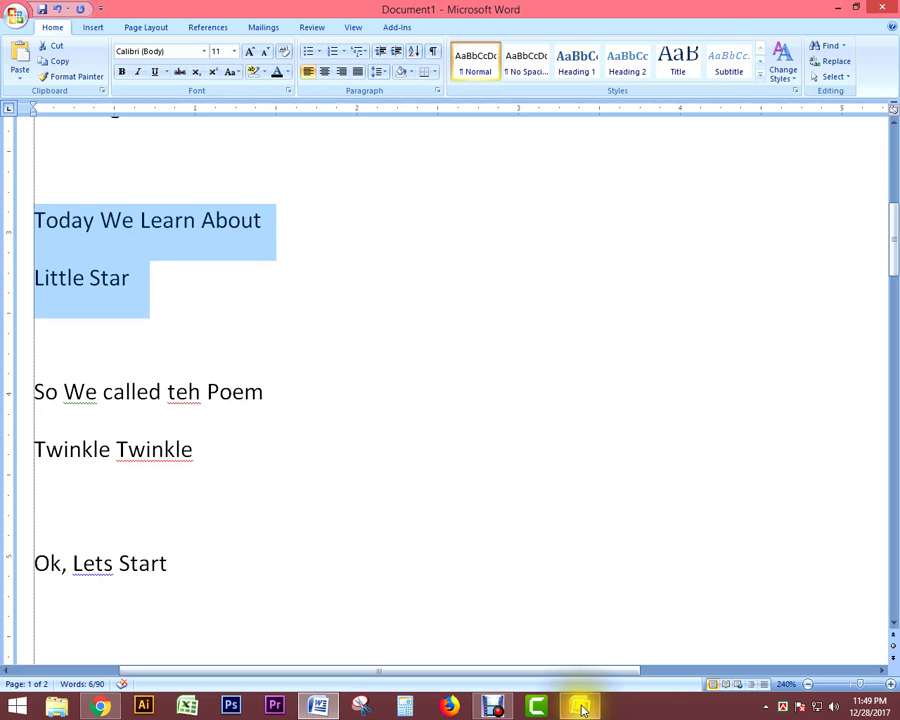
pyautogui.click(583, 709)
pyautogui.doubleClick(512, 348)
pyautogui.moveTo(640, 346); pyautogui.dragTo(276, 356)
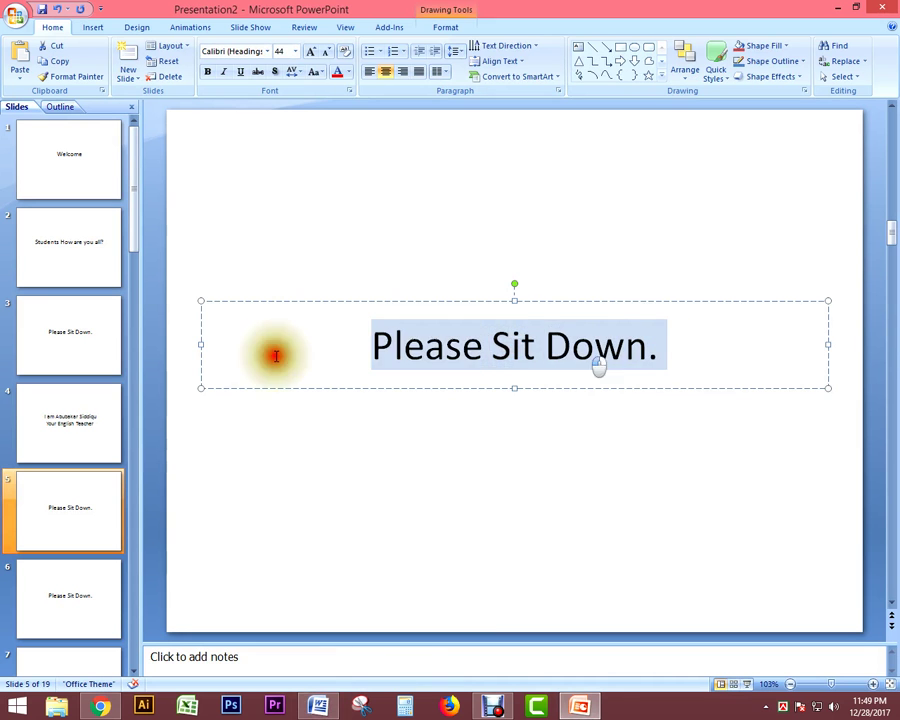
pyautogui.hotkey('ctrl', 'v')
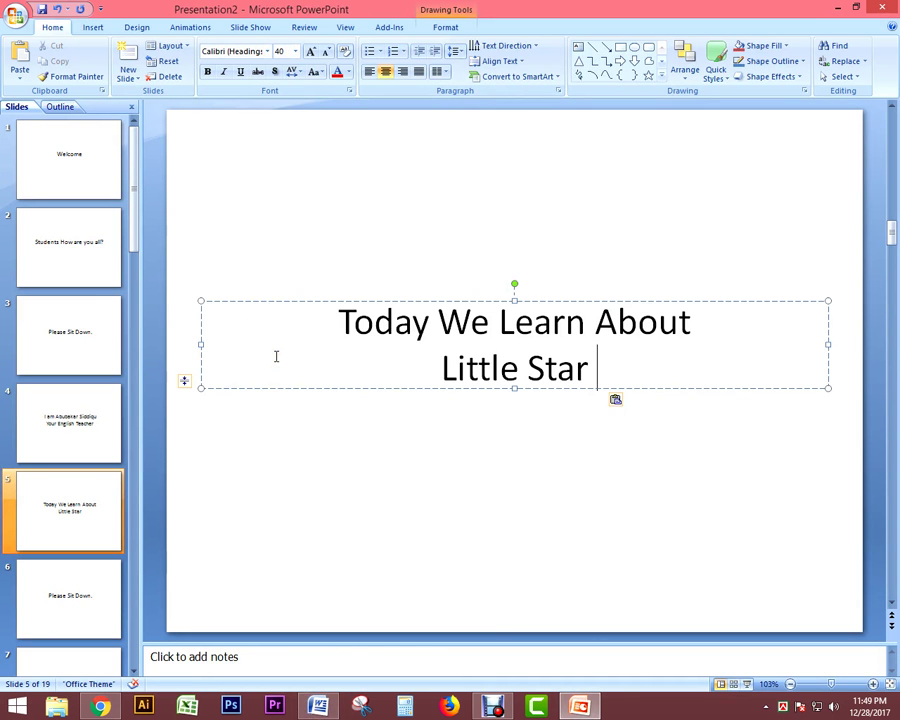
# Replace slide 6's text with the Word lines 'So We called teh Poem' and 'Twinkle Twinkle'
pyautogui.click(58, 585)
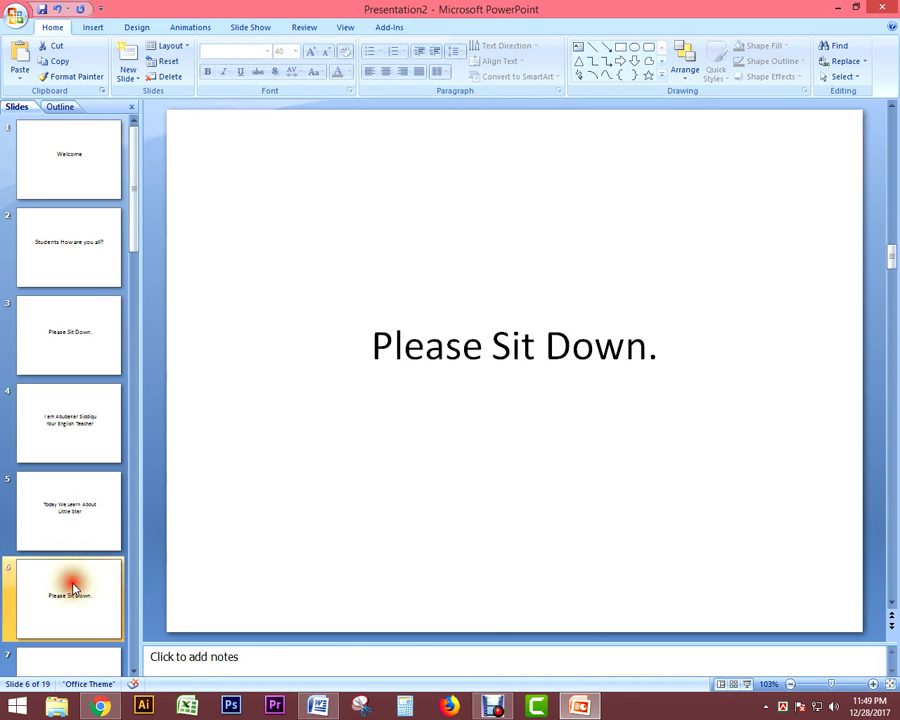
pyautogui.click(343, 709)
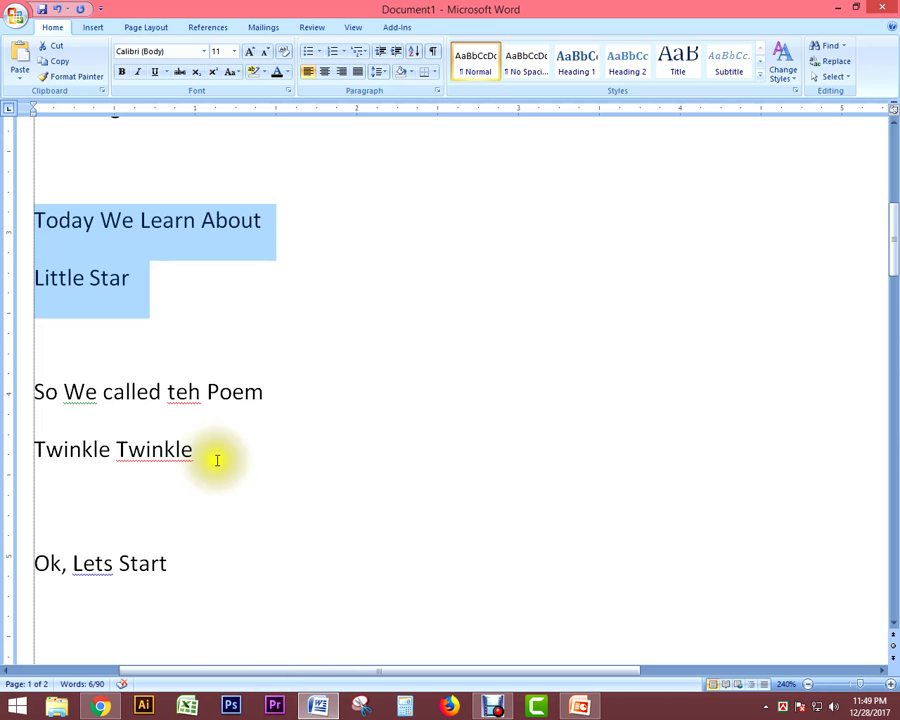
pyautogui.moveTo(214, 456); pyautogui.dragTo(60, 400)
pyautogui.click(320, 706)
pyautogui.click(495, 350)
pyautogui.hotkey('ctrl', 'a')
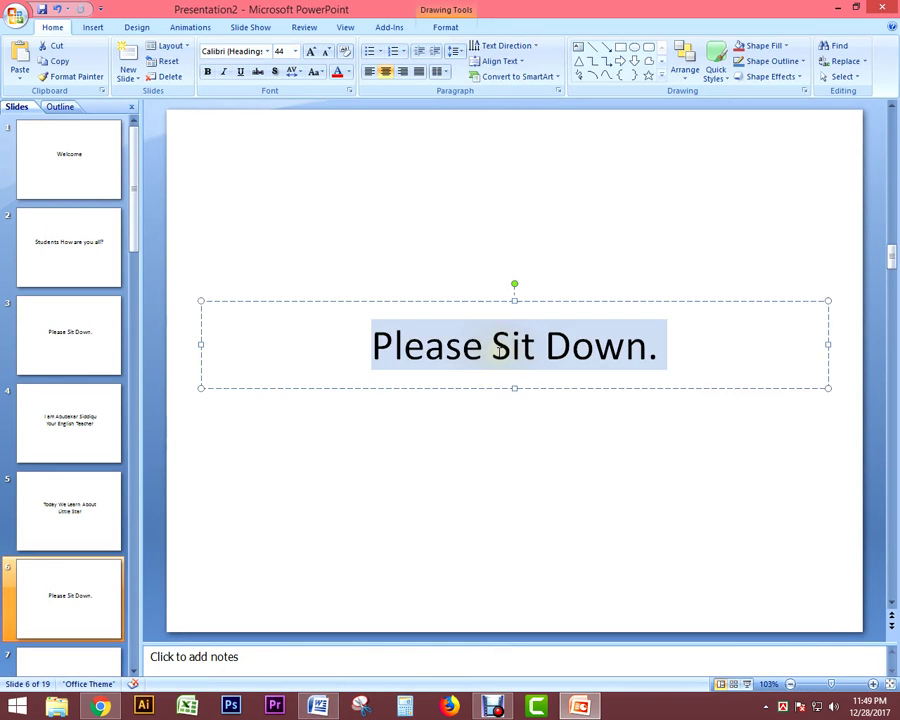
pyautogui.hotkey('ctrl', 'v')
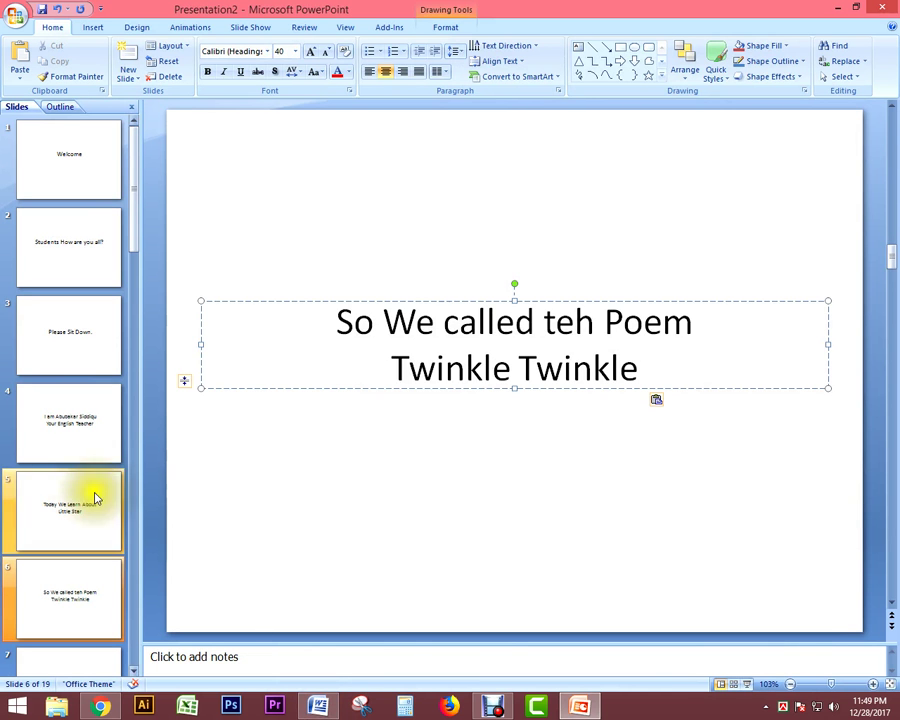
pyautogui.click(60, 586)
pyautogui.scroll(-2, 76, 608)
pyautogui.click(76, 504)
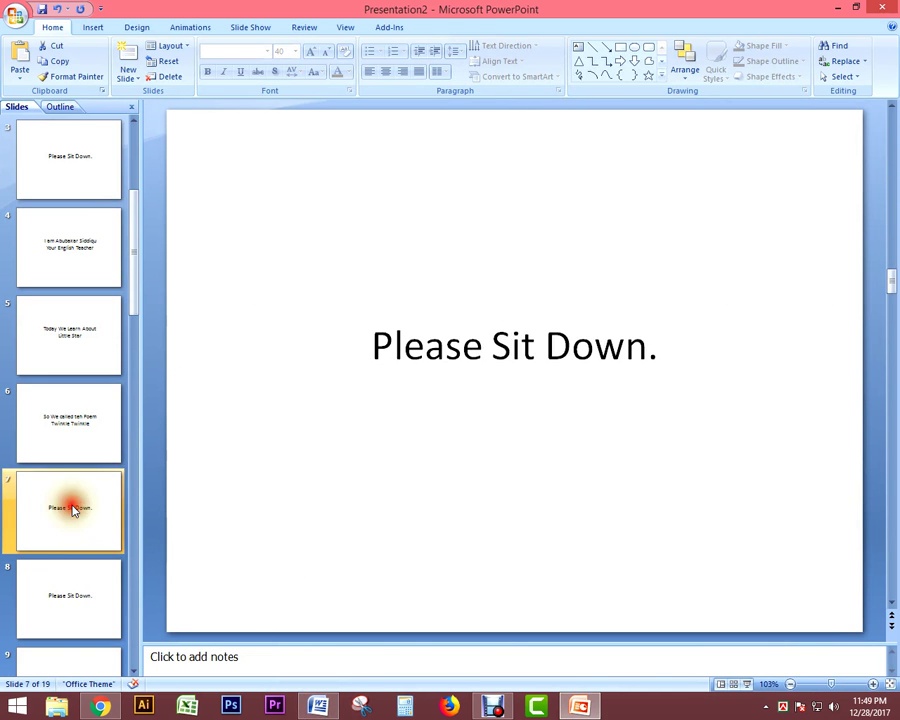
pyautogui.click(536, 700)
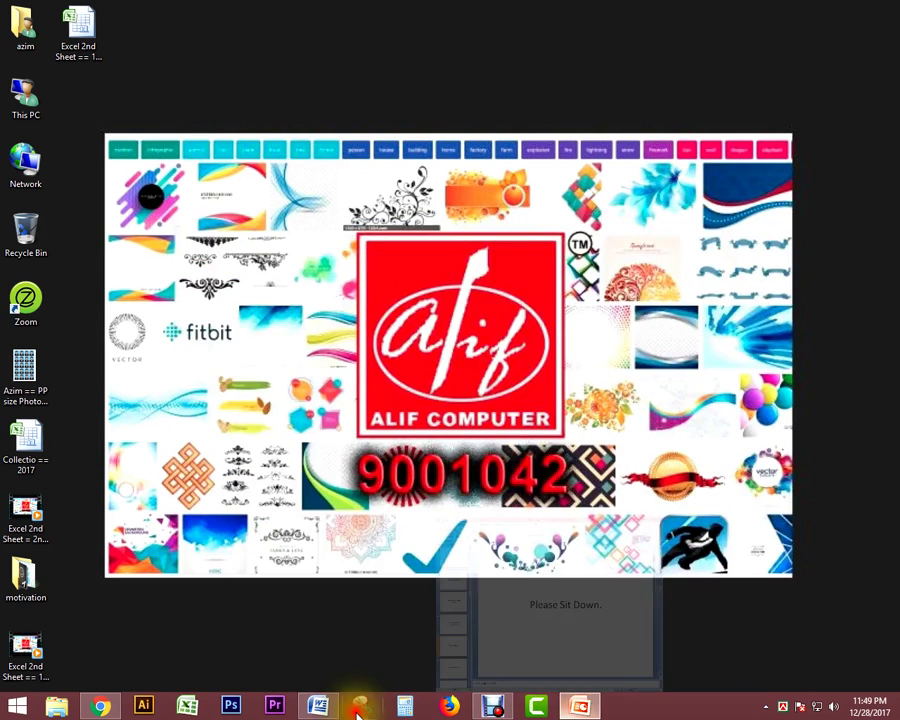
# Replace slide 7's text with 'Ok, Lets Start' copied from Word
pyautogui.click(582, 707)
pyautogui.click(318, 706)
pyautogui.tripleClick(55, 555)
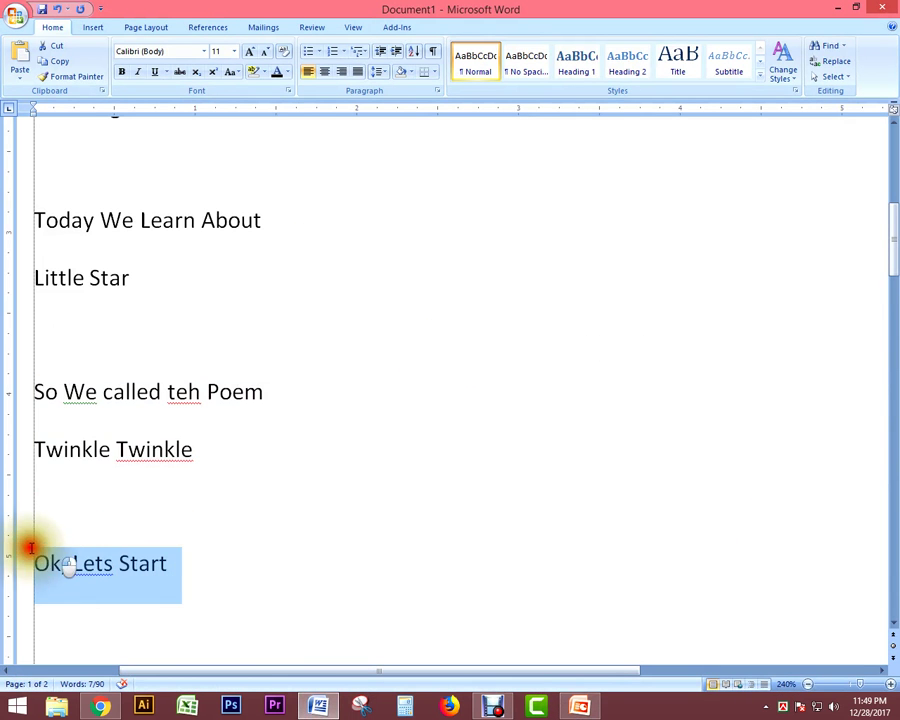
pyautogui.scroll(-2, 30, 535)
pyautogui.click(80, 432)
pyautogui.moveTo(35, 322); pyautogui.dragTo(173, 322)
pyautogui.hotkey('ctrl', 'c')
pyautogui.click(319, 706)
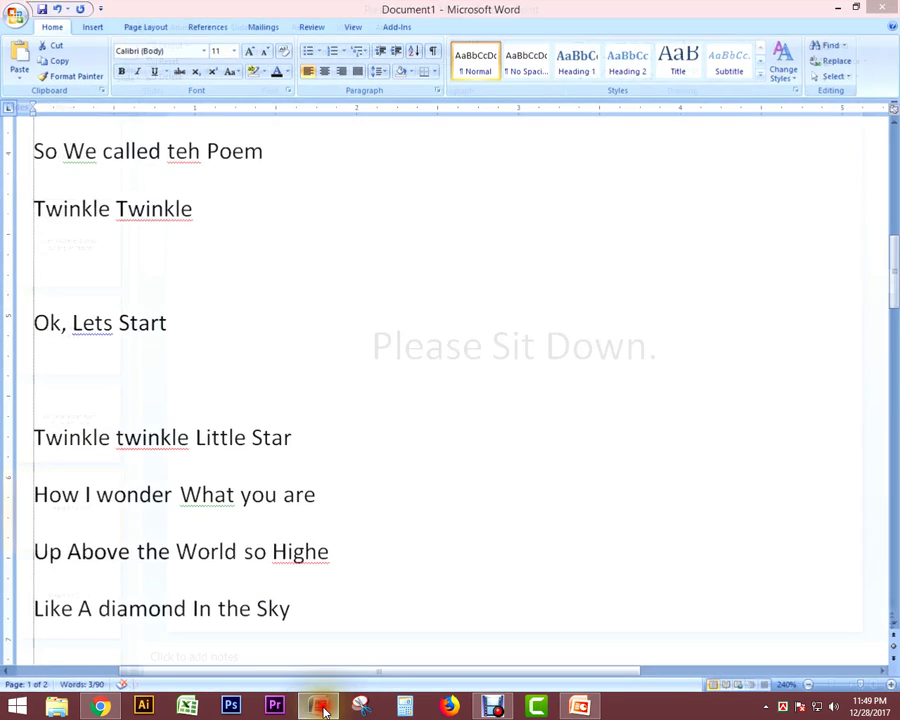
pyautogui.click(483, 347)
pyautogui.hotkey('ctrl', 'a')
pyautogui.hotkey('ctrl', 'v')
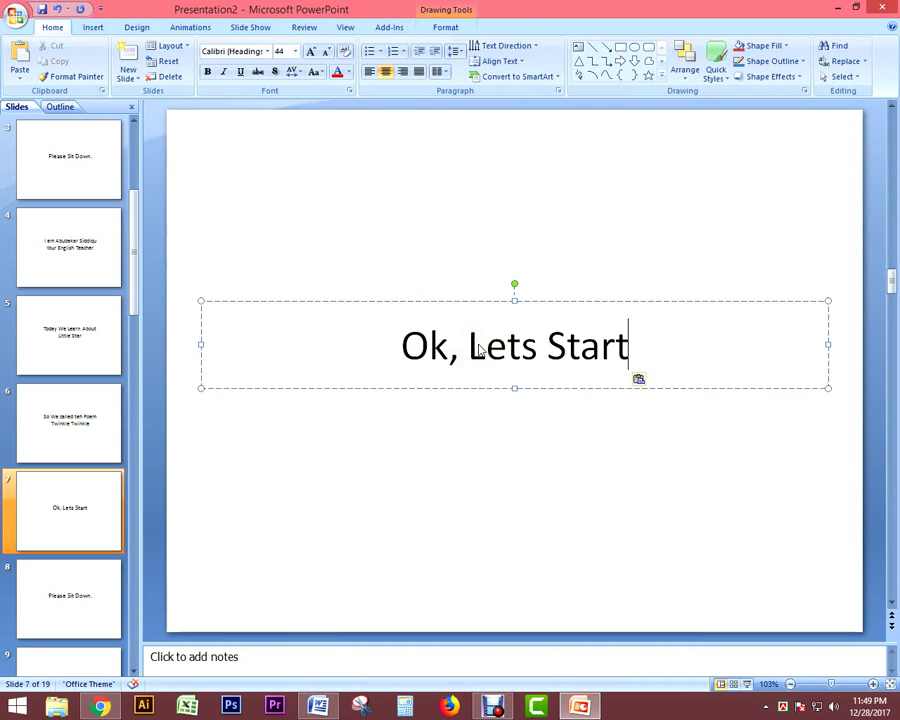
pyautogui.click(71, 525)
# Paste the four Twinkle Twinkle poem lines from Word over slide 10's text
pyautogui.click(68, 440)
pyautogui.click(64, 543)
pyautogui.click(64, 594)
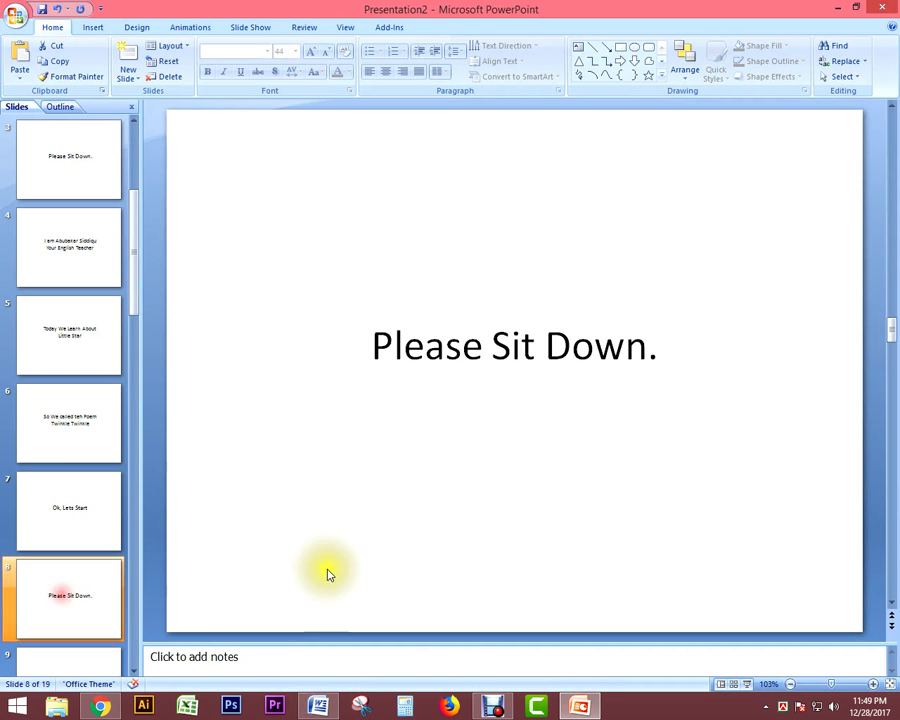
pyautogui.press('Down')
pyautogui.press('Down')
pyautogui.click(590, 708)
pyautogui.click(100, 707)
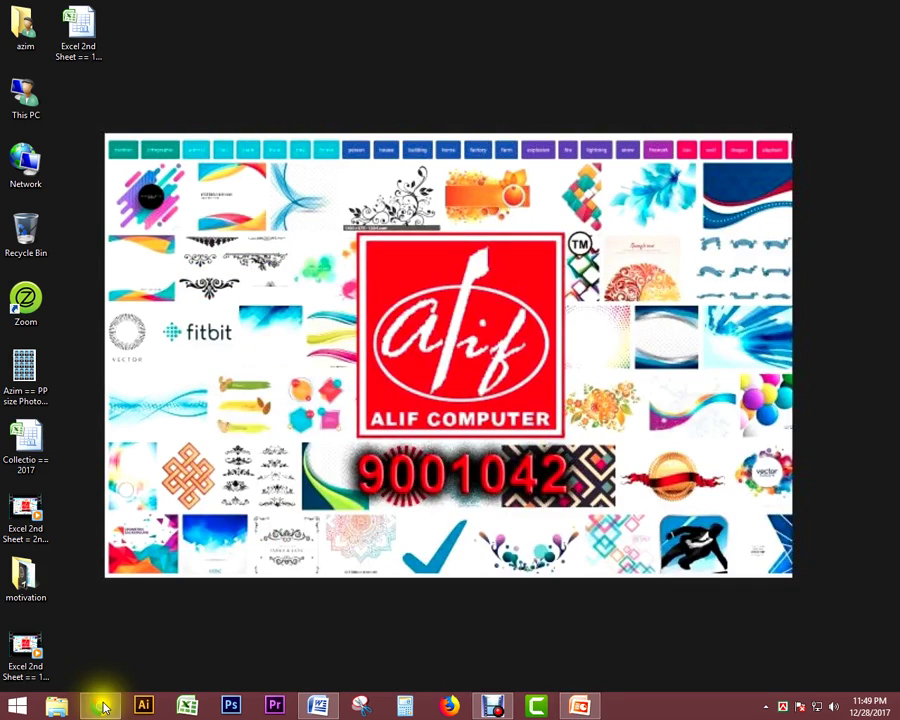
pyautogui.click(328, 708)
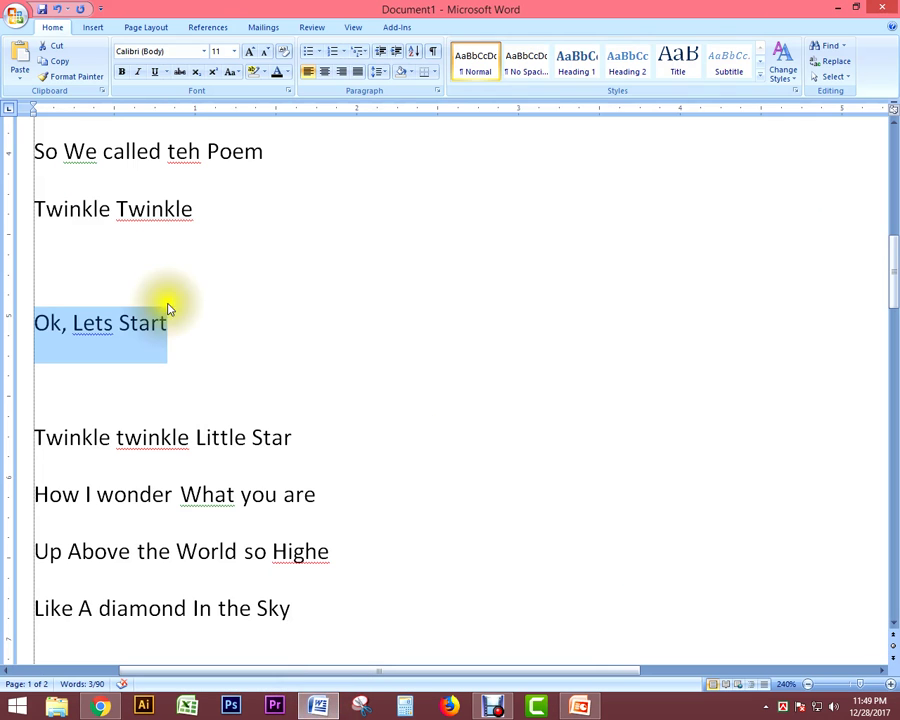
pyautogui.moveTo(34, 437)
pyautogui.mouseDown()
pyautogui.moveTo(245, 545)
pyautogui.moveTo(300, 594)
pyautogui.moveTo(275, 578)
pyautogui.mouseUp()
pyautogui.hotkey('ctrl', 'c')
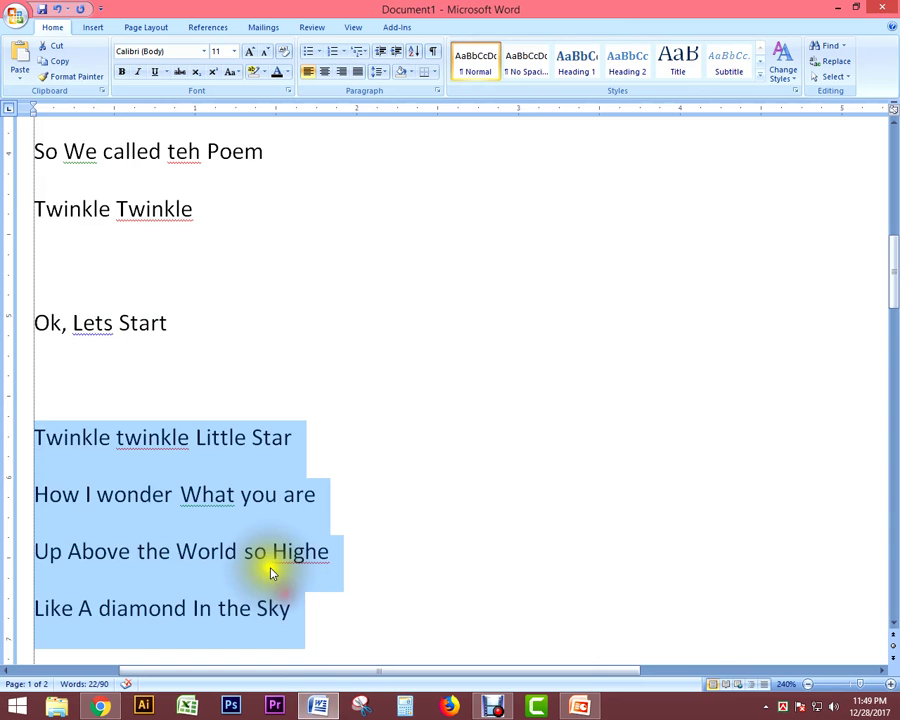
pyautogui.click(580, 707)
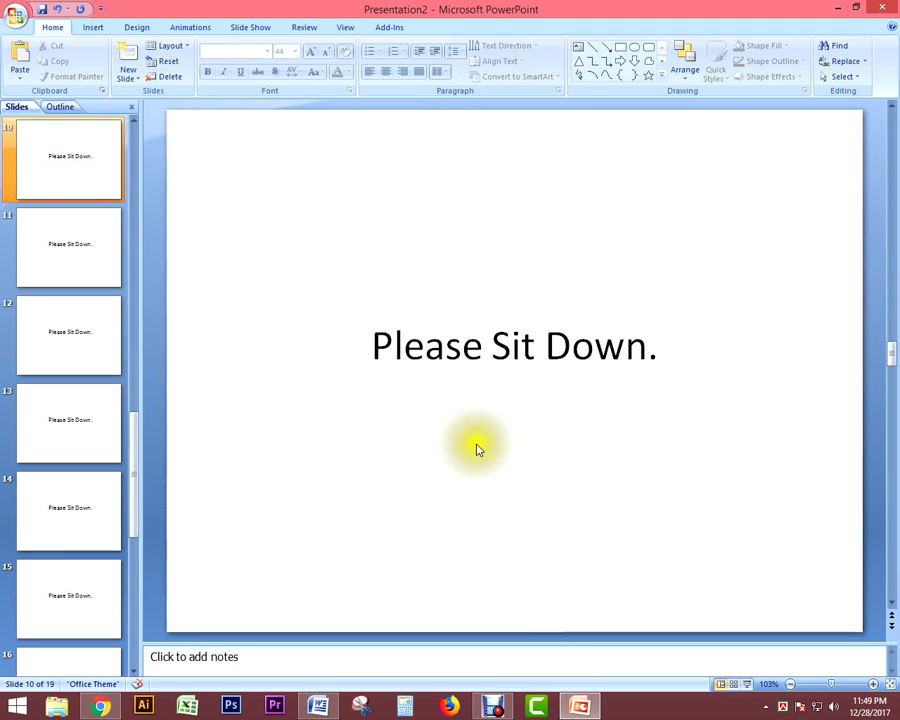
pyautogui.click(479, 352)
pyautogui.hotkey('ctrl', 'a')
pyautogui.hotkey('ctrl', 'v')
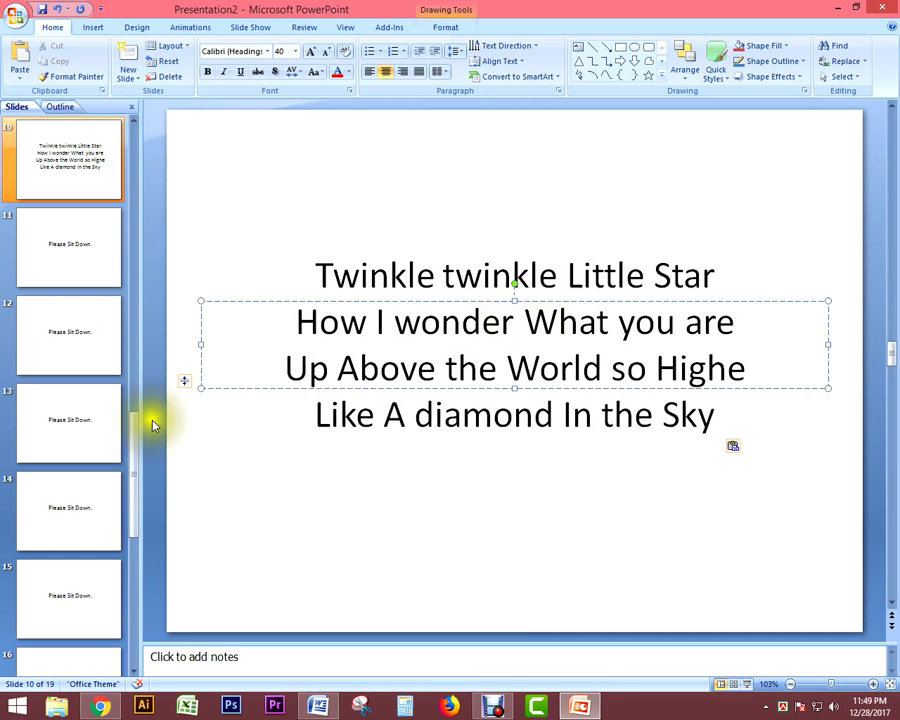
pyautogui.click(86, 258)
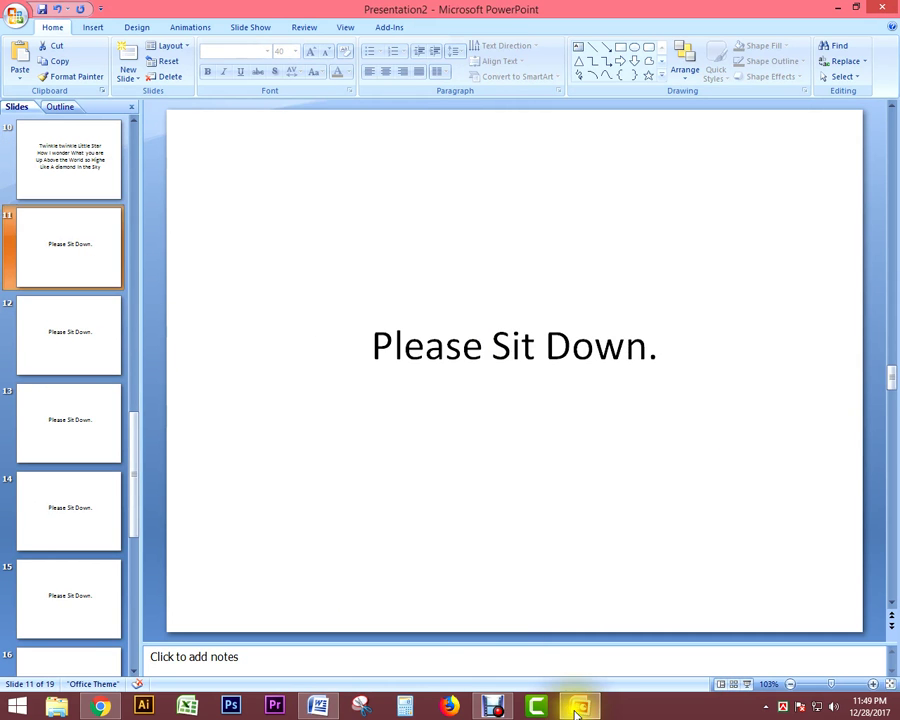
pyautogui.hotkey('alt', 'Tab')
# Replace slide 11's 'Please Sit Down.' with 'So This is the Poem' from Word
pyautogui.scroll(-2, 150, 597)
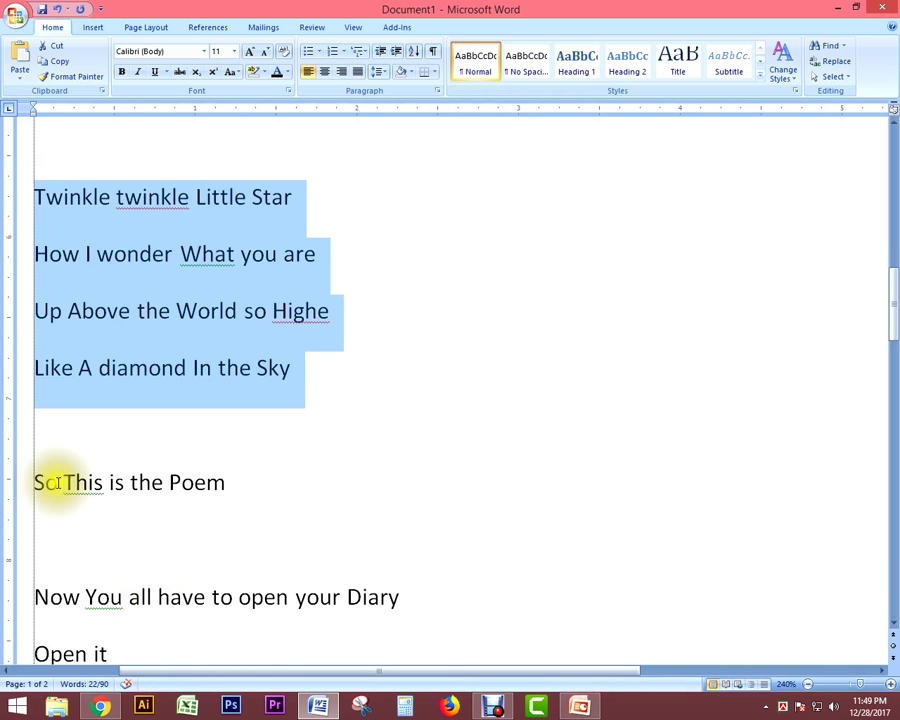
pyautogui.moveTo(37, 481); pyautogui.dragTo(215, 481)
pyautogui.hotkey('ctrl', 'c')
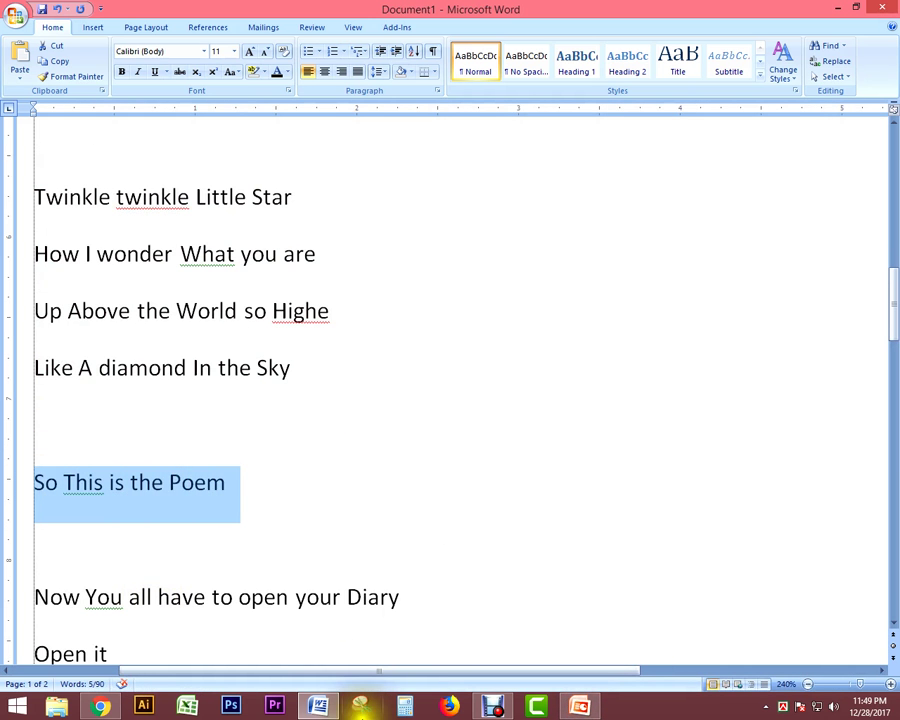
pyautogui.click(318, 706)
pyautogui.click(578, 706)
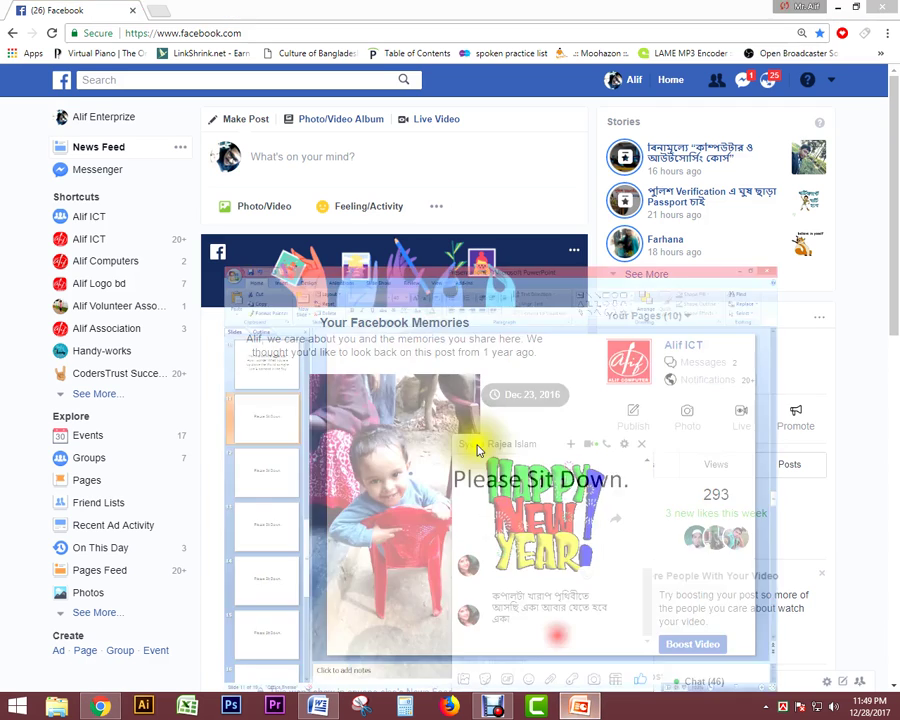
pyautogui.click(422, 352)
pyautogui.tripleClick(428, 356)
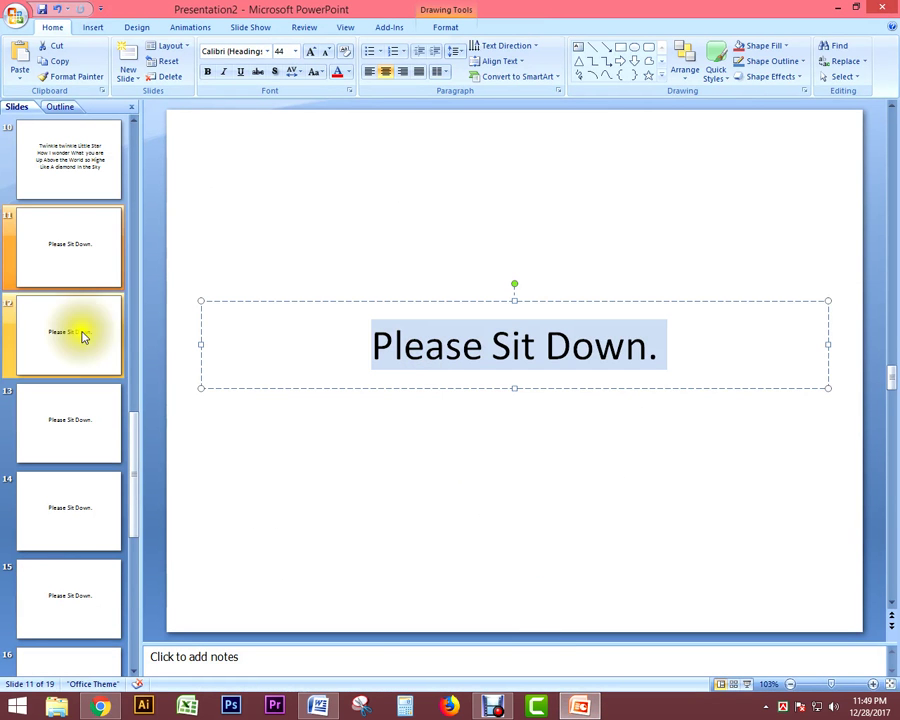
pyautogui.hotkey('ctrl', 'v')
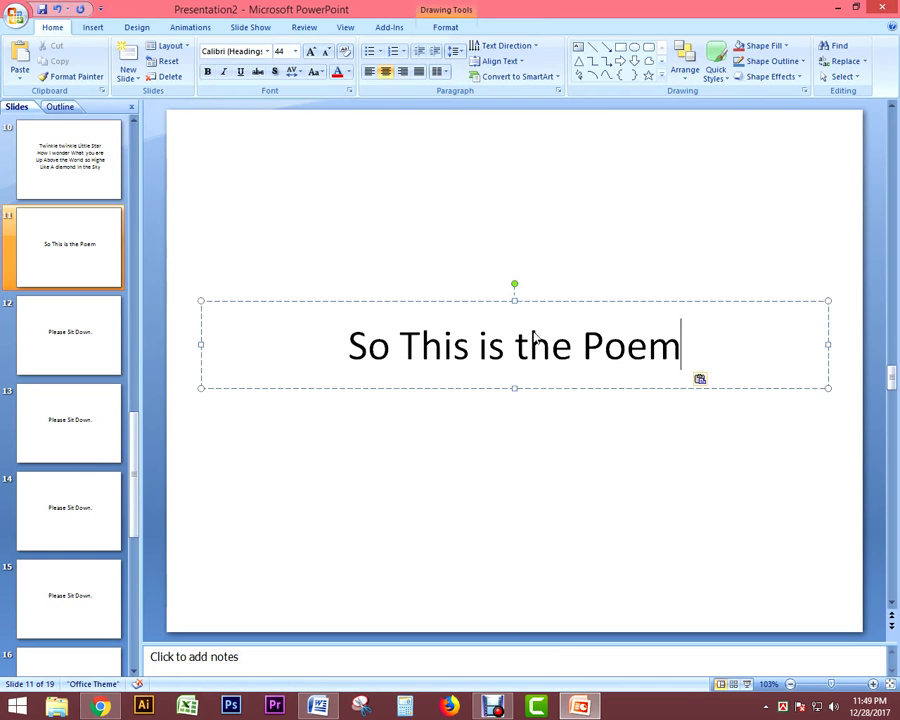
pyautogui.click(72, 337)
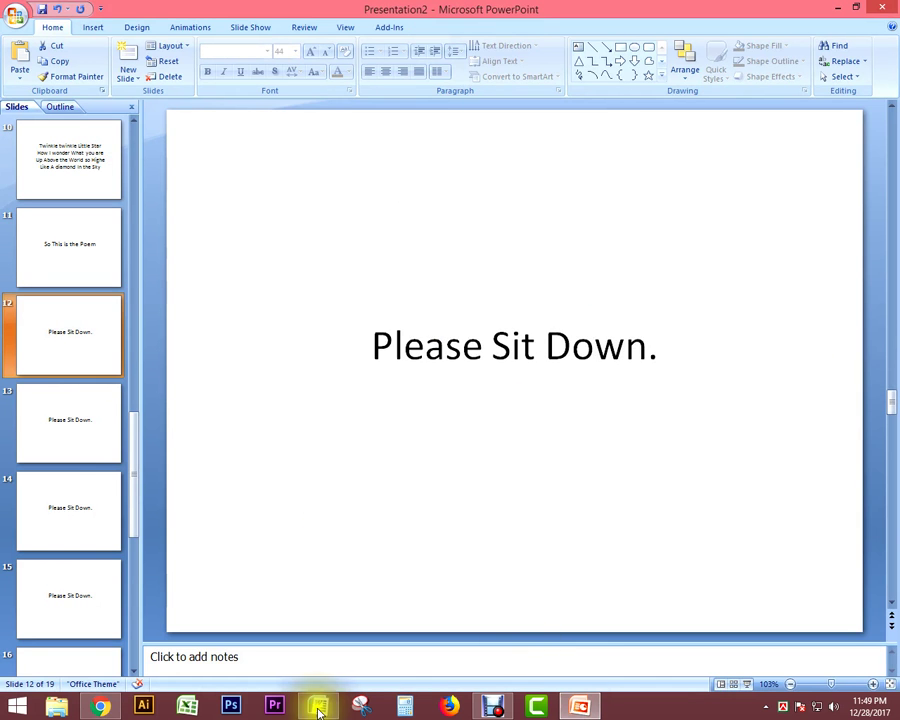
# Paste the two open-your-Diary instruction lines from Word over slide 12's text
pyautogui.click(317, 706)
pyautogui.scroll(-2, 92, 542)
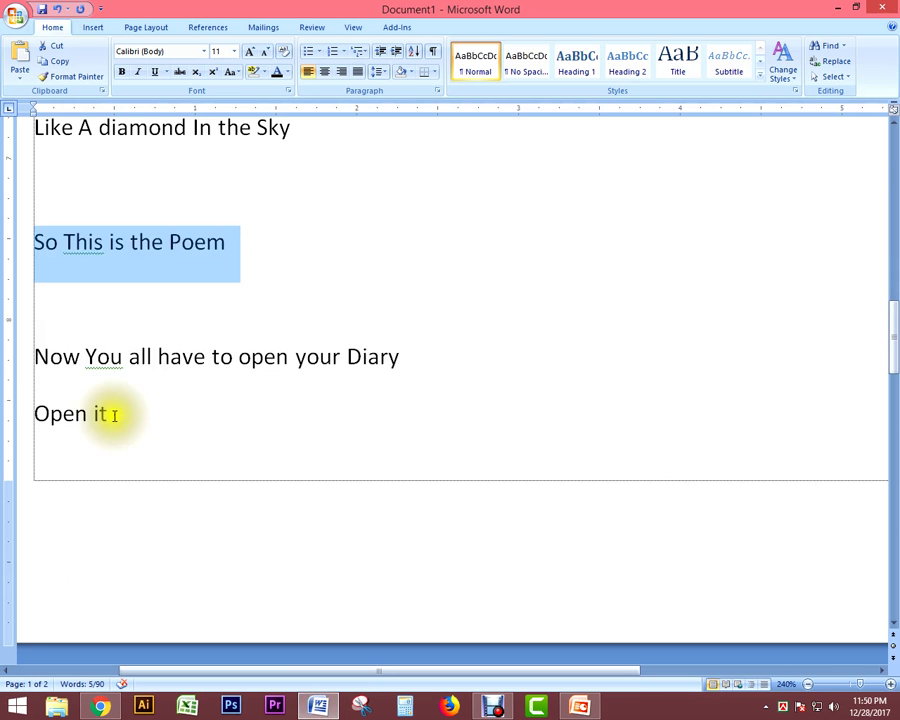
pyautogui.moveTo(114, 416); pyautogui.dragTo(20, 357)
pyautogui.hotkey('ctrl', 'c')
pyautogui.click(580, 706)
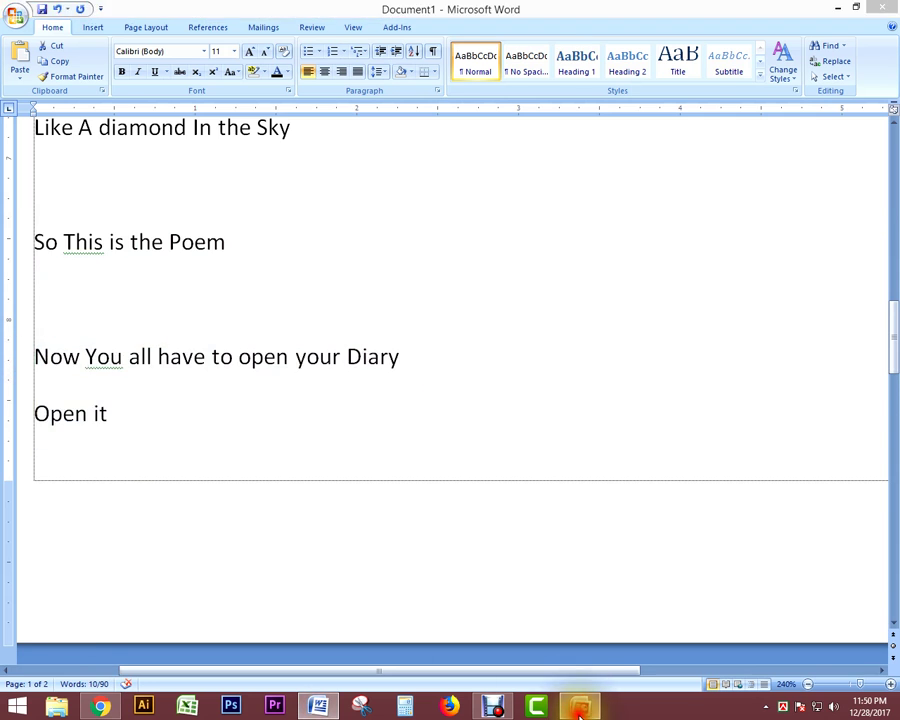
pyautogui.click(476, 350)
pyautogui.hotkey('ctrl', 'a')
pyautogui.hotkey('ctrl', 'v')
pyautogui.hotkey('ctrl', 'v')
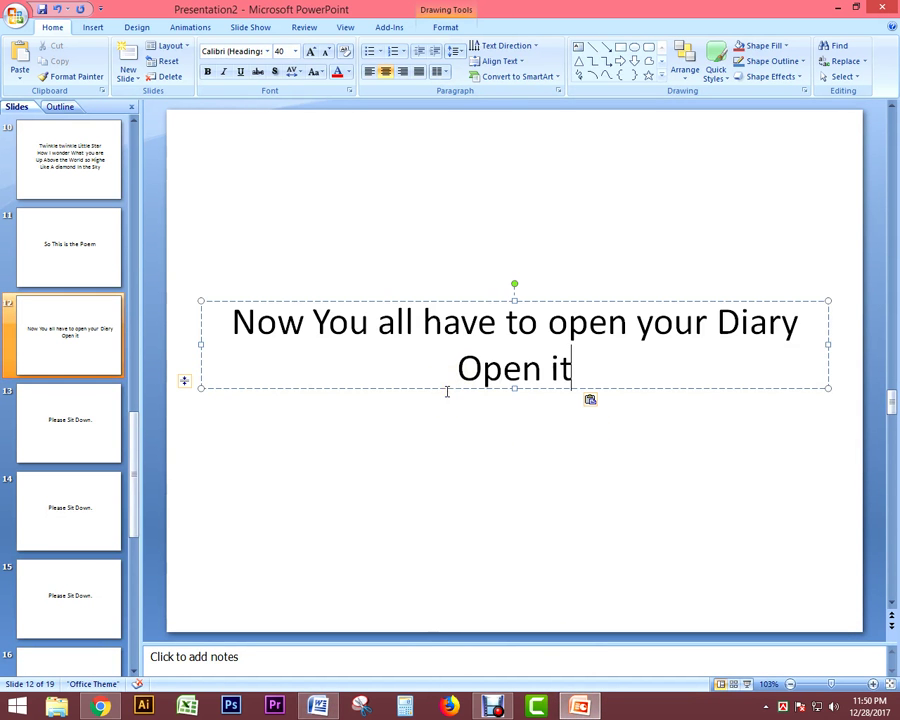
pyautogui.click(72, 410)
pyautogui.click(318, 706)
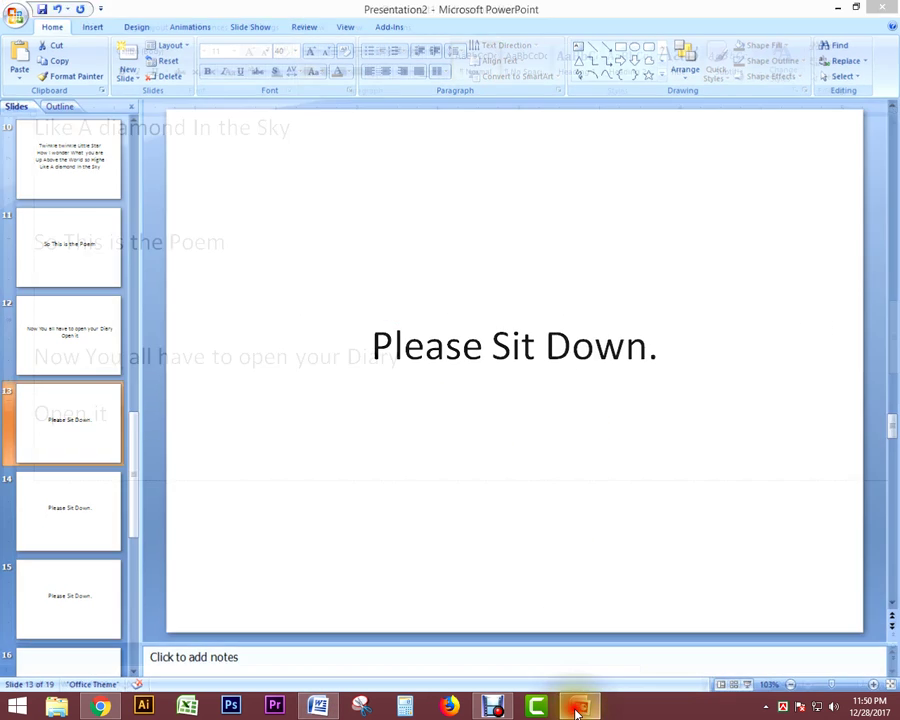
pyautogui.scroll(-3, 337, 476)
pyautogui.scroll(-4, 337, 476)
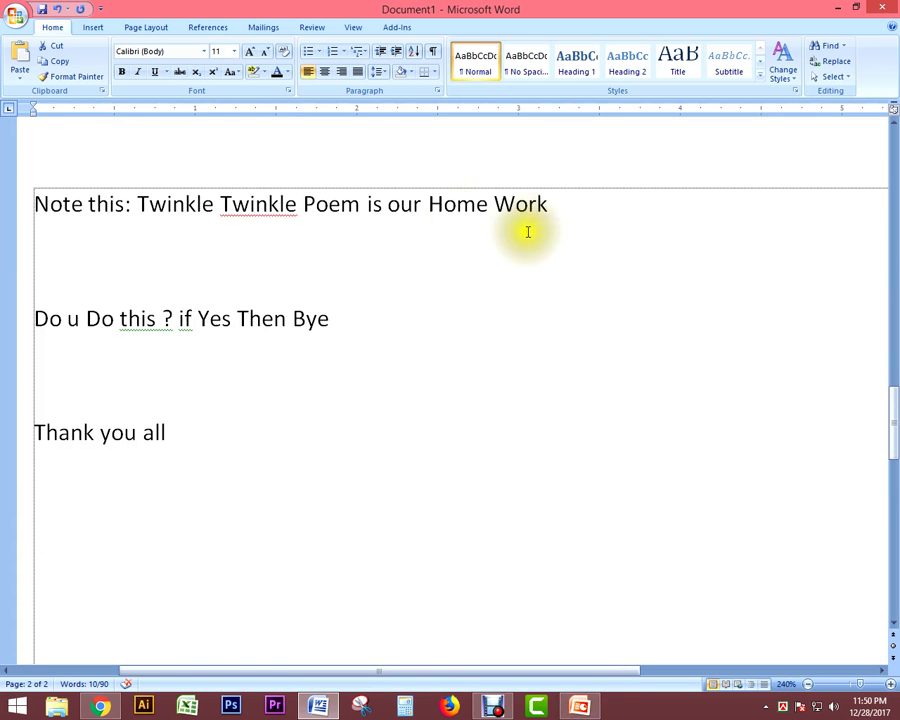
# Replace slide 13's 'Please Sit Down.' text with the copied 'Note this: Twinkle Twinkle Poem is our Home Work' line
pyautogui.moveTo(540, 210); pyautogui.dragTo(34, 204)
pyautogui.hotkey('ctrl', 'c')
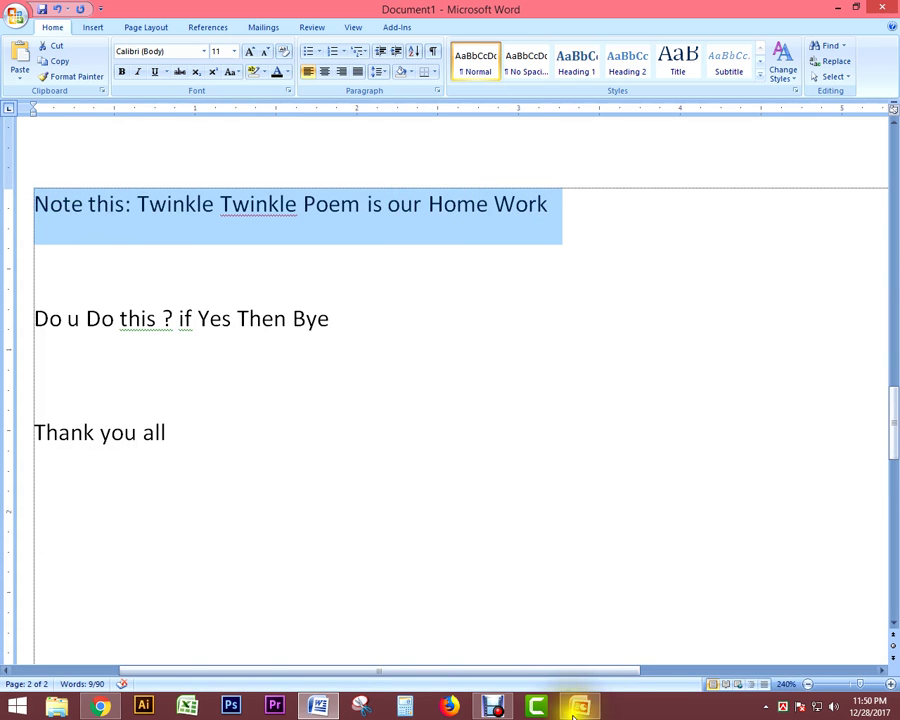
pyautogui.hotkey('alt', 'Tab')
pyautogui.click(452, 350)
pyautogui.hotkey('ctrl', 'a')
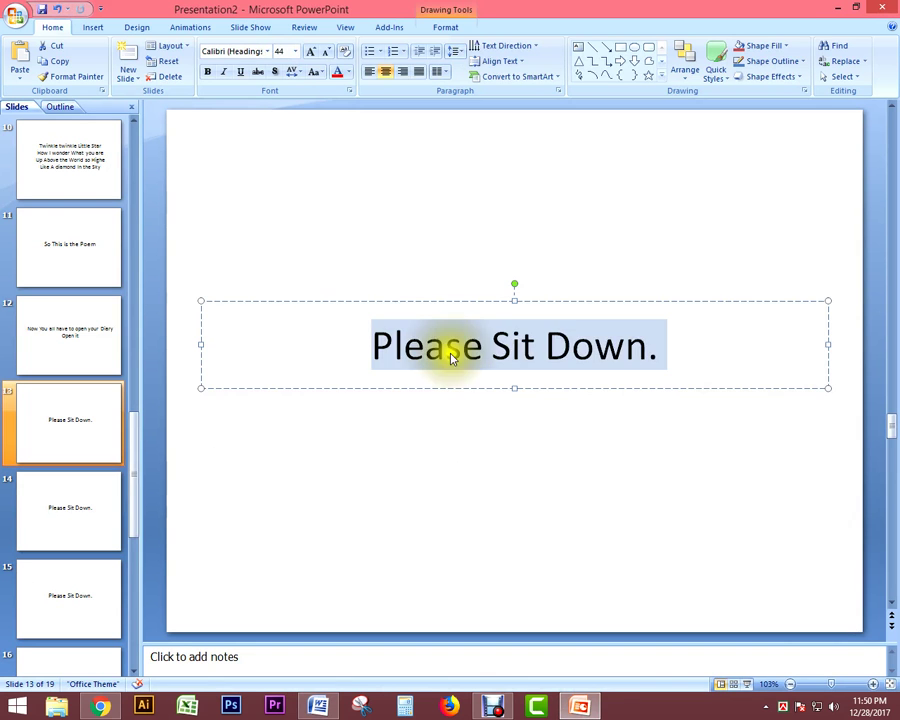
pyautogui.hotkey('ctrl', 'v')
pyautogui.click(80, 543)
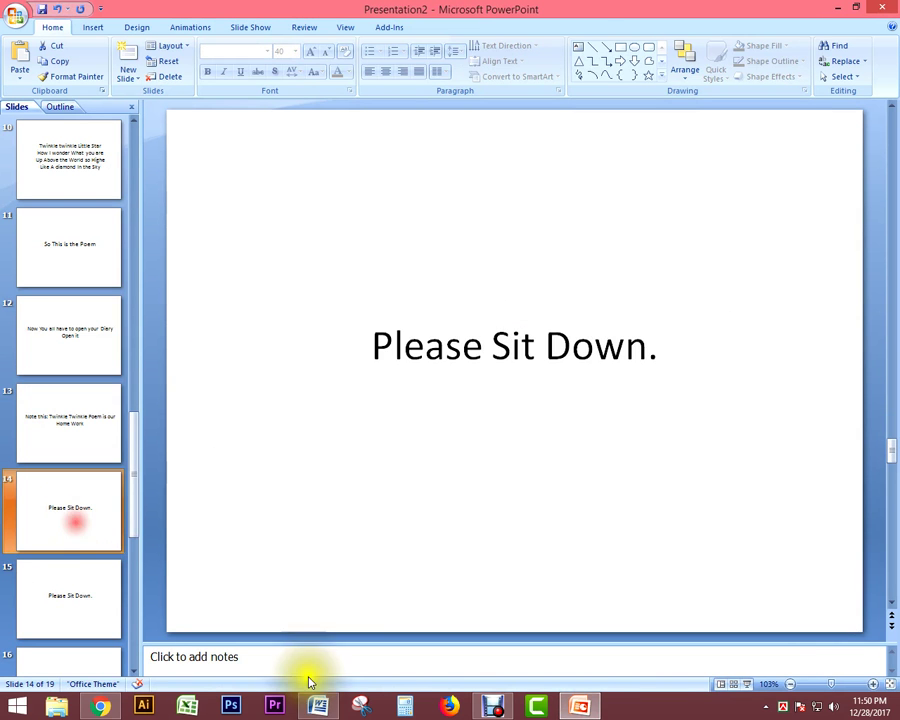
# Copy the homework note line from Word again and recheck slide 13's new text
pyautogui.click(577, 707)
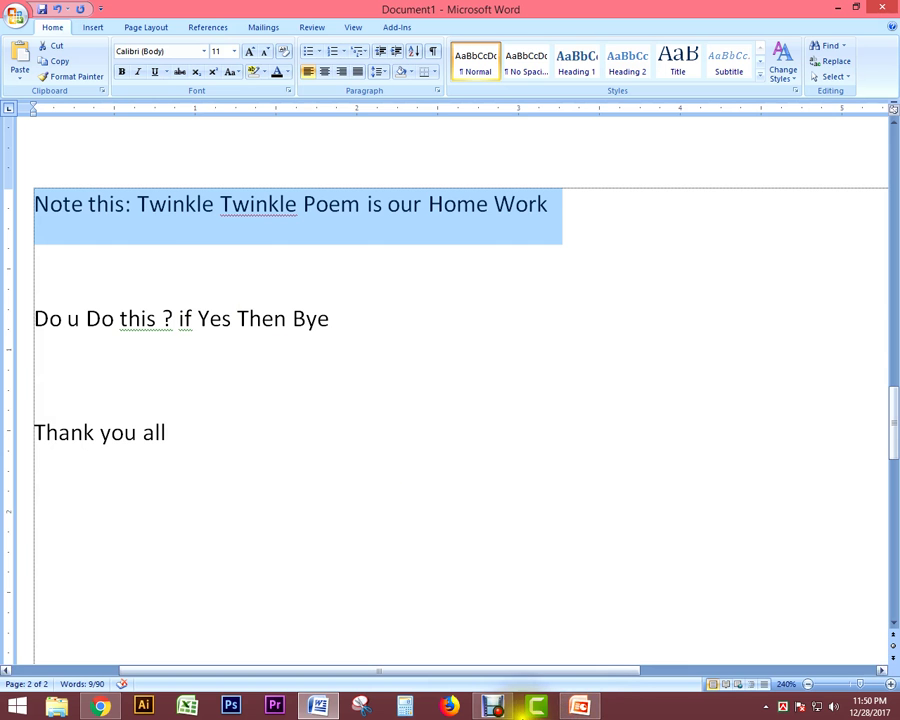
pyautogui.click(578, 707)
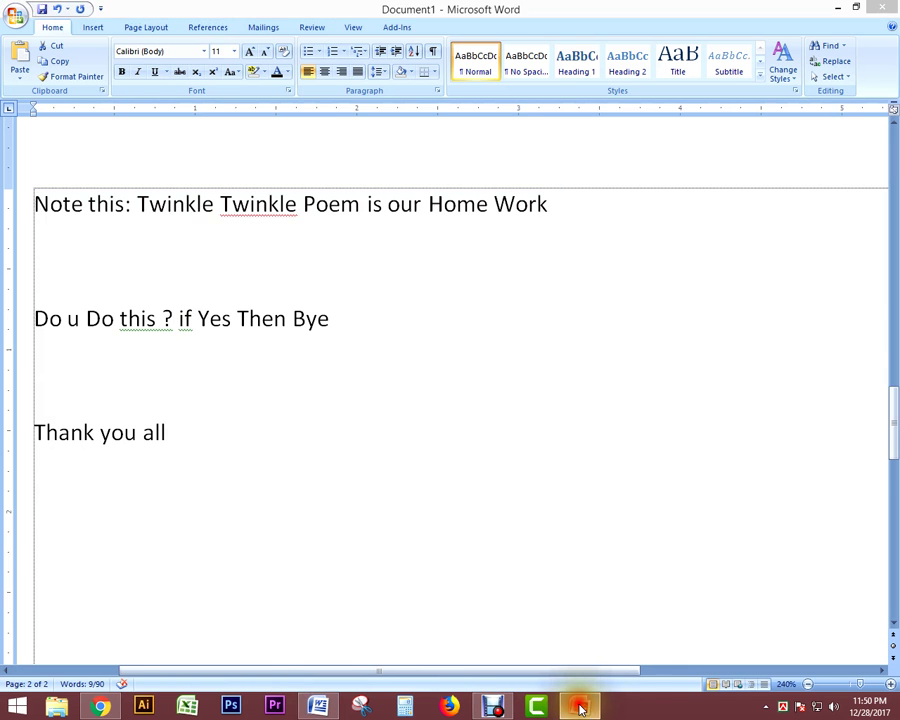
pyautogui.click(580, 705)
pyautogui.rightClick(330, 214)
pyautogui.click(372, 233)
pyautogui.click(580, 706)
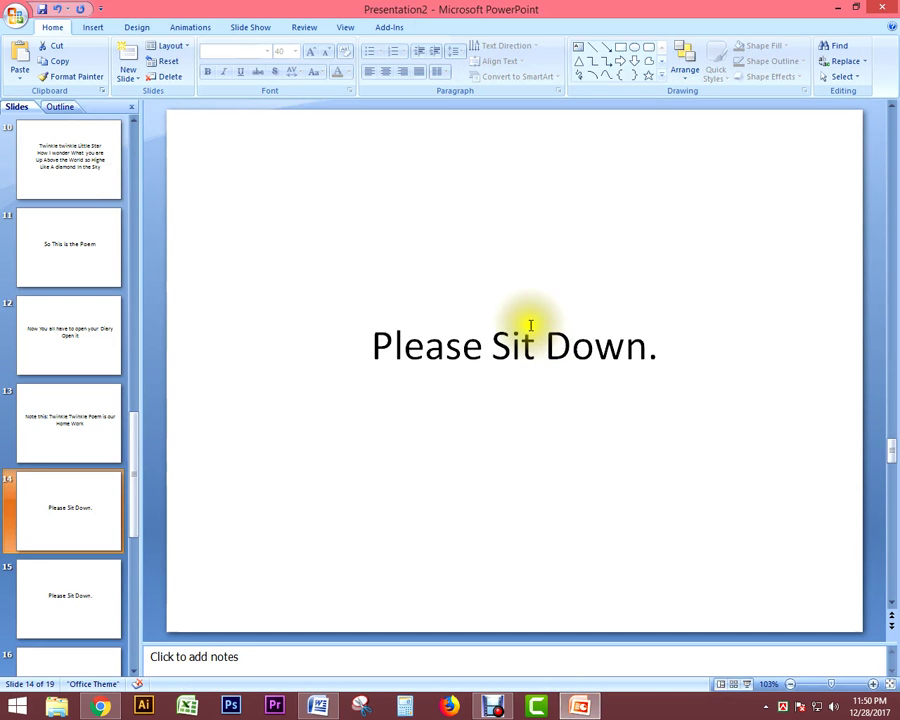
pyautogui.tripleClick(526, 340)
pyautogui.click(80, 422)
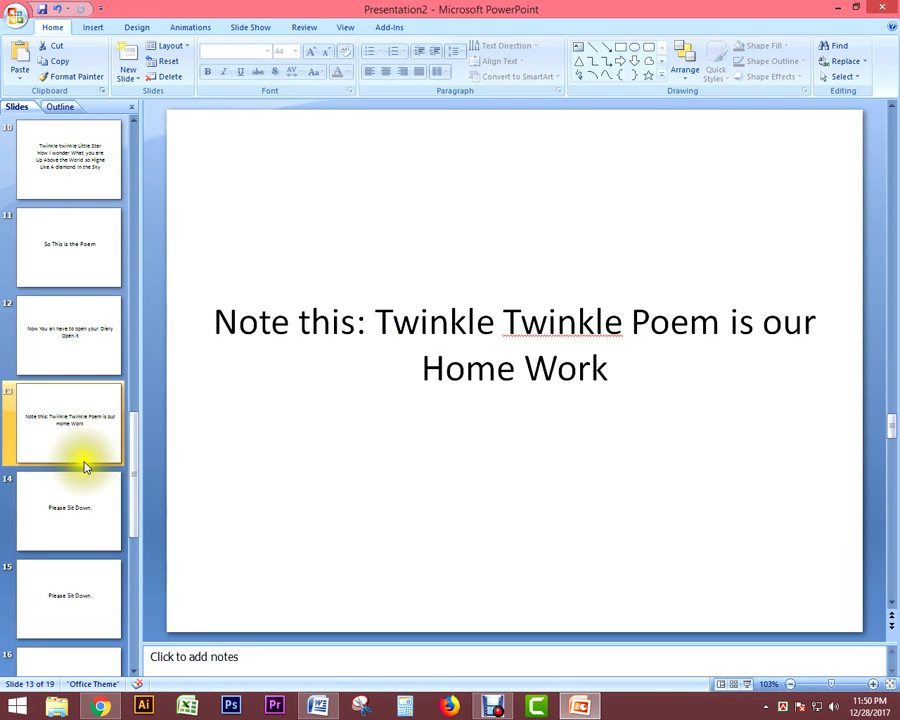
# Clear slide 14's text box, then select the 'Do u Do this ? if Yes Then Bye' line in Word
pyautogui.click(84, 512)
pyautogui.tripleClick(488, 350)
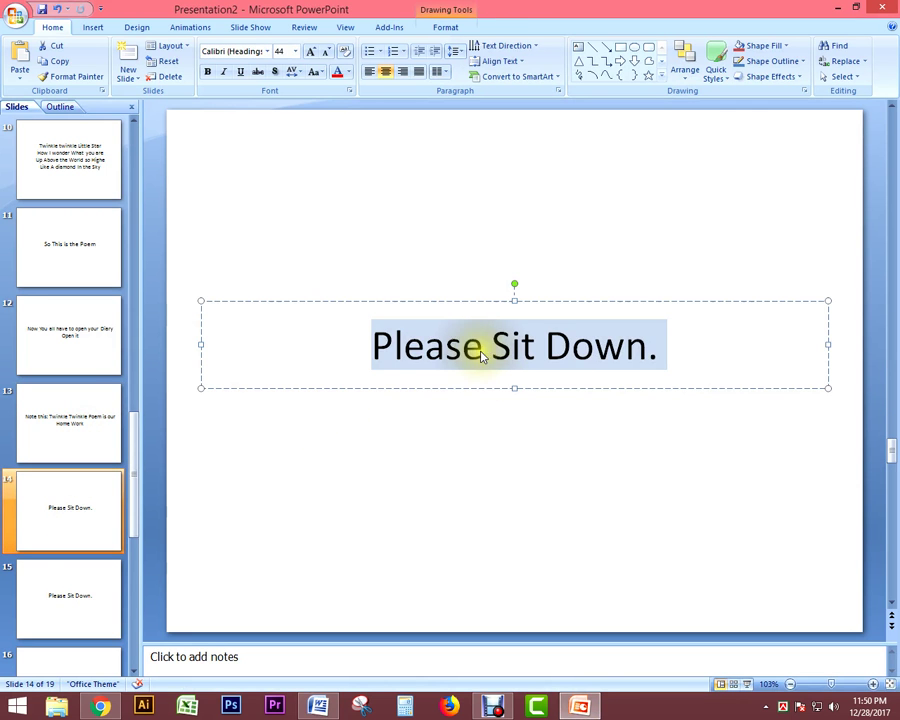
pyautogui.hotkey('ctrl', 'v')
pyautogui.tripleClick(478, 351)
pyautogui.press('Delete')
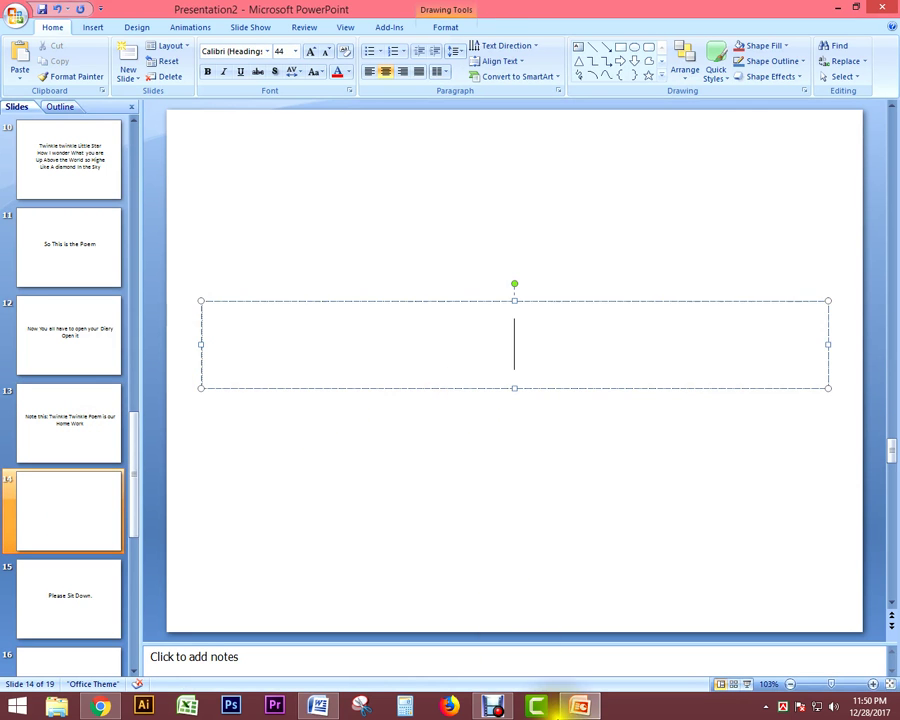
pyautogui.hotkey('alt', 'Tab')
pyautogui.moveTo(36, 318); pyautogui.dragTo(342, 316)
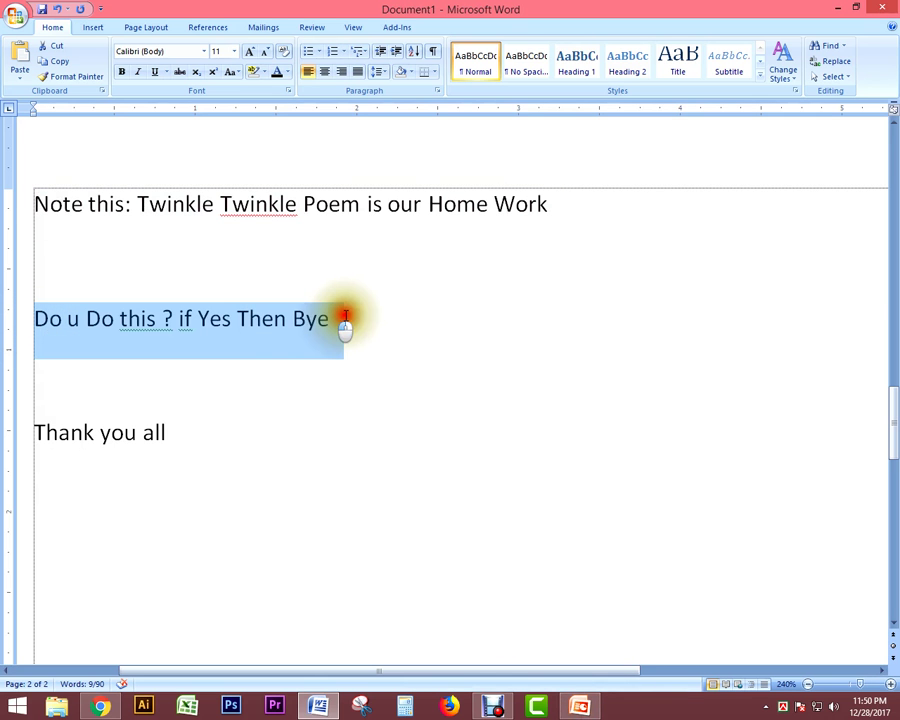
# Paste 'Do u Do this ? if Yes Then Bye' into slide 14's empty text box
pyautogui.click(579, 706)
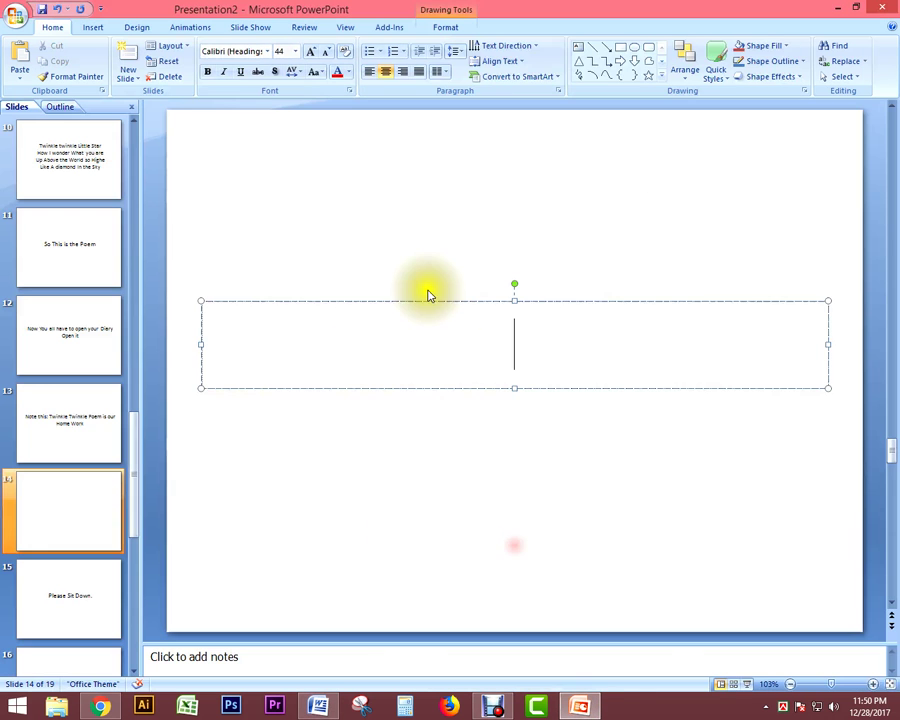
pyautogui.hotkey('ctrl', 'v')
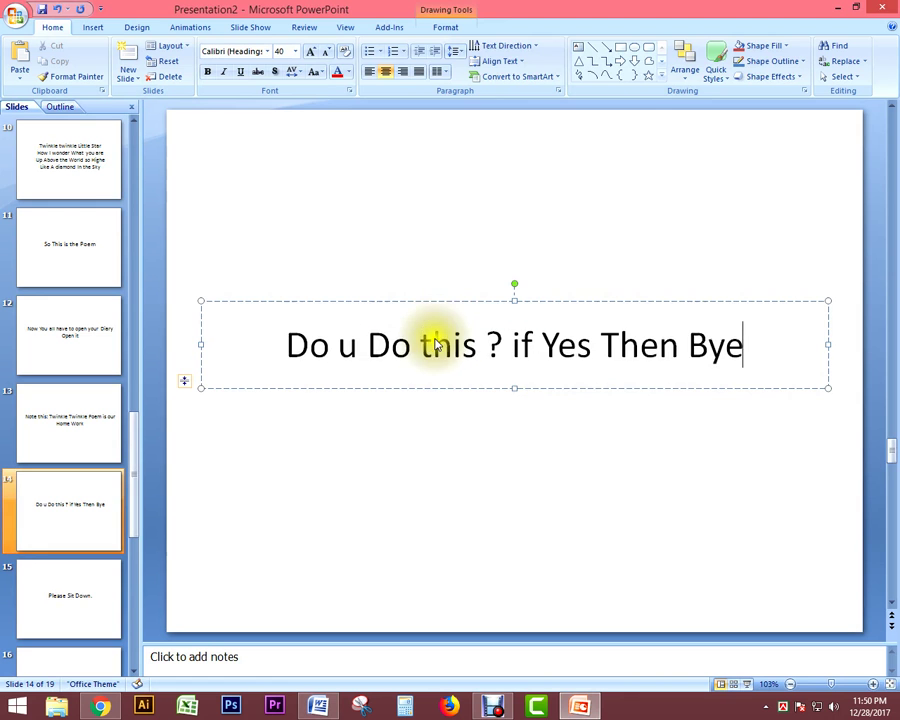
pyautogui.click(48, 600)
# Copy 'Thank you all' from the Word lesson and paste it over slide 15's text
pyautogui.click(579, 706)
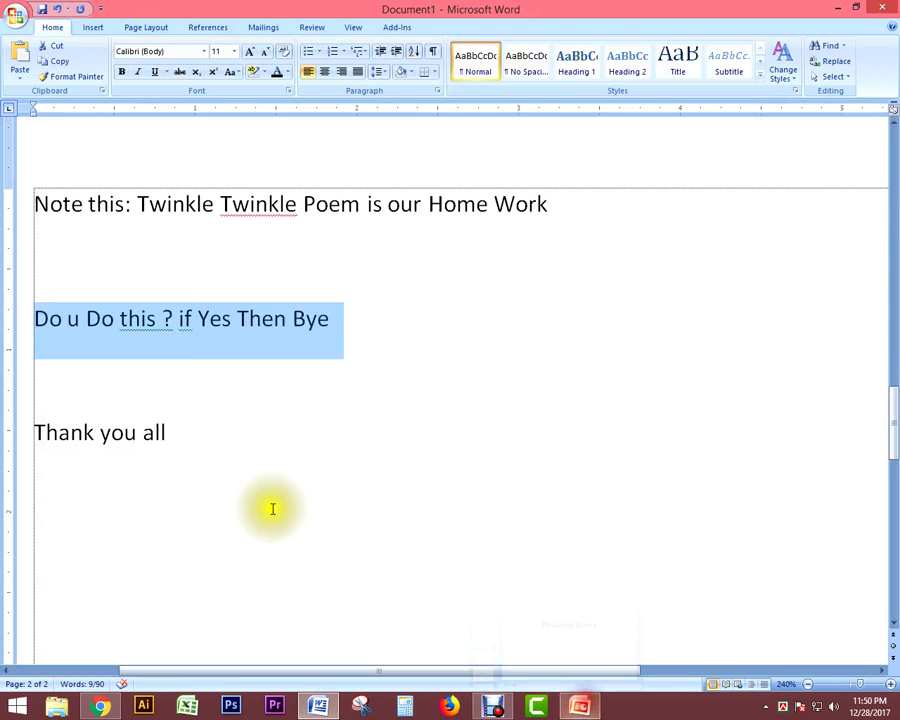
pyautogui.scroll(-2, 307, 524)
pyautogui.click(160, 275)
pyautogui.moveTo(160, 275); pyautogui.dragTo(8, 271)
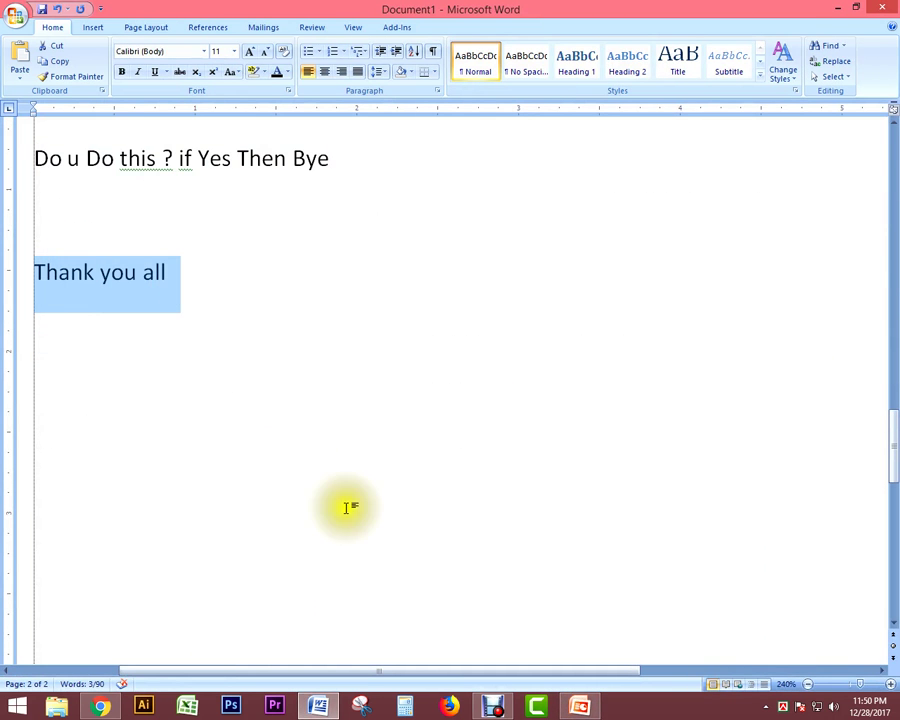
pyautogui.click(579, 706)
pyautogui.click(446, 333)
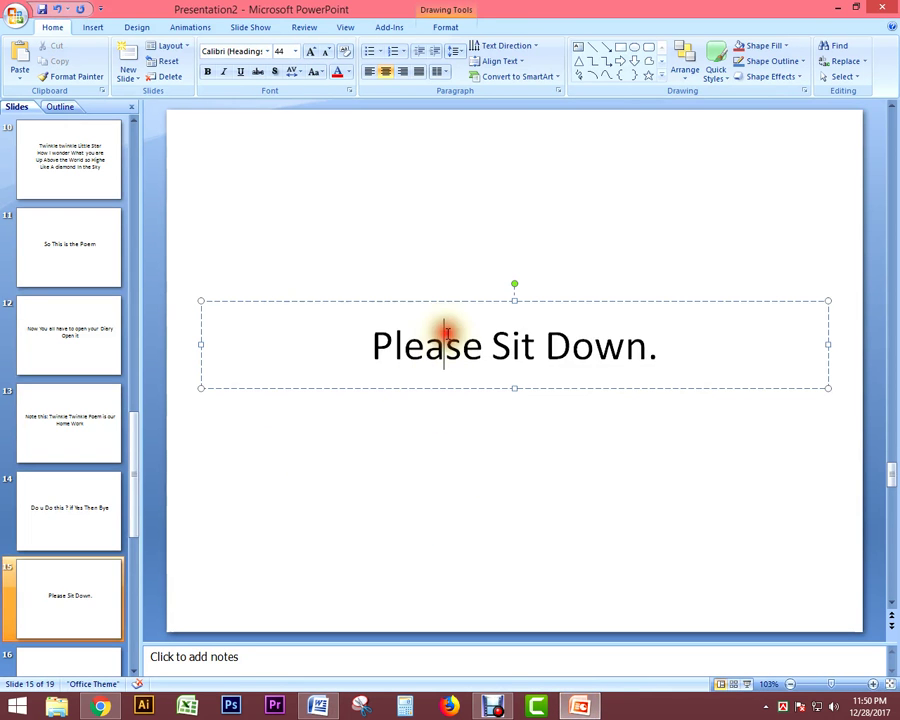
pyautogui.hotkey('ctrl', 'a')
pyautogui.hotkey('ctrl', 'v')
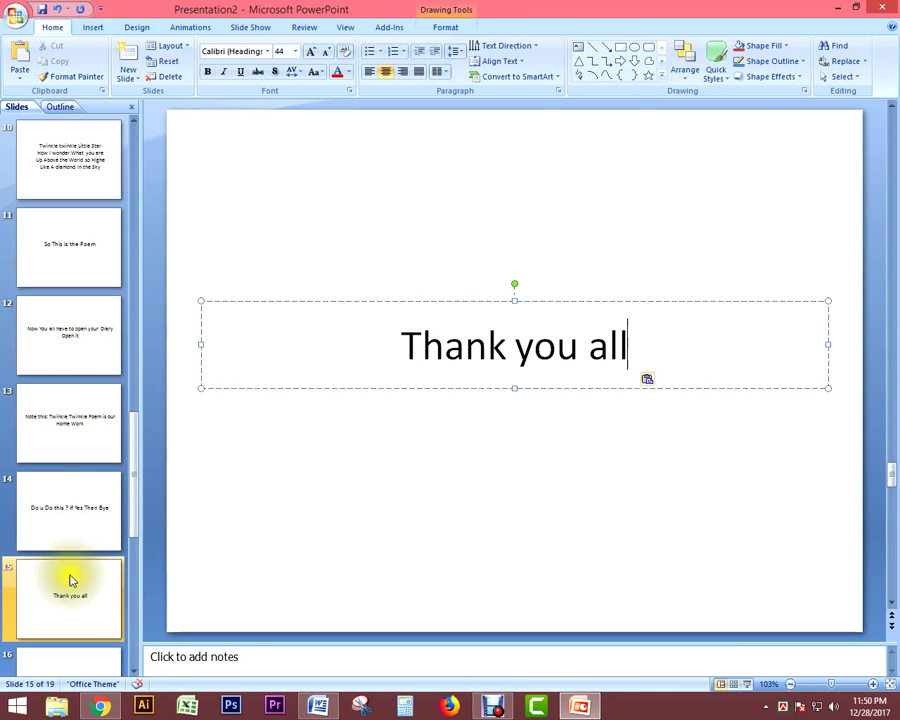
# Delete leftover slides 16–19 ('Please Sit Down.') and go back to the Welcome slide
pyautogui.click(80, 603)
pyautogui.scroll(-2, 84, 596)
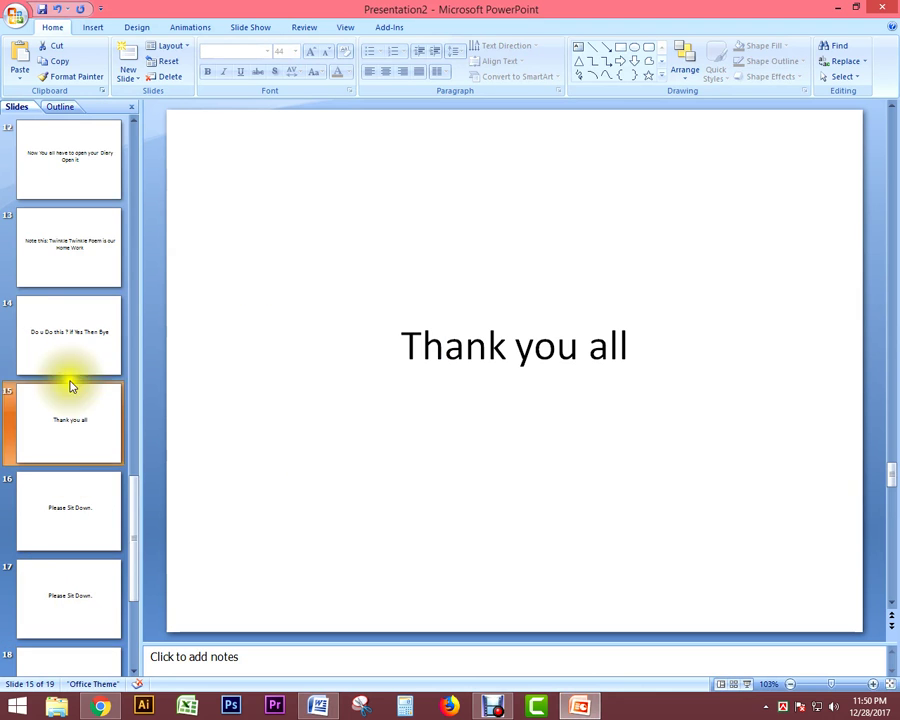
pyautogui.click(80, 513)
pyautogui.scroll(-2, 82, 514)
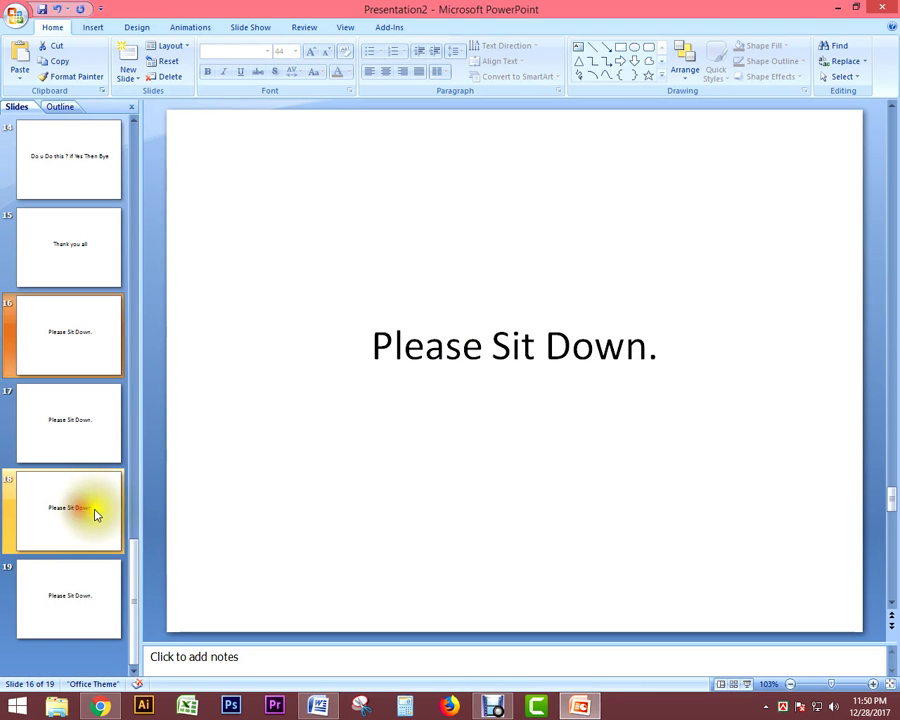
pyautogui.keyDown('shift'); pyautogui.click(72, 610); pyautogui.keyUp('shift')
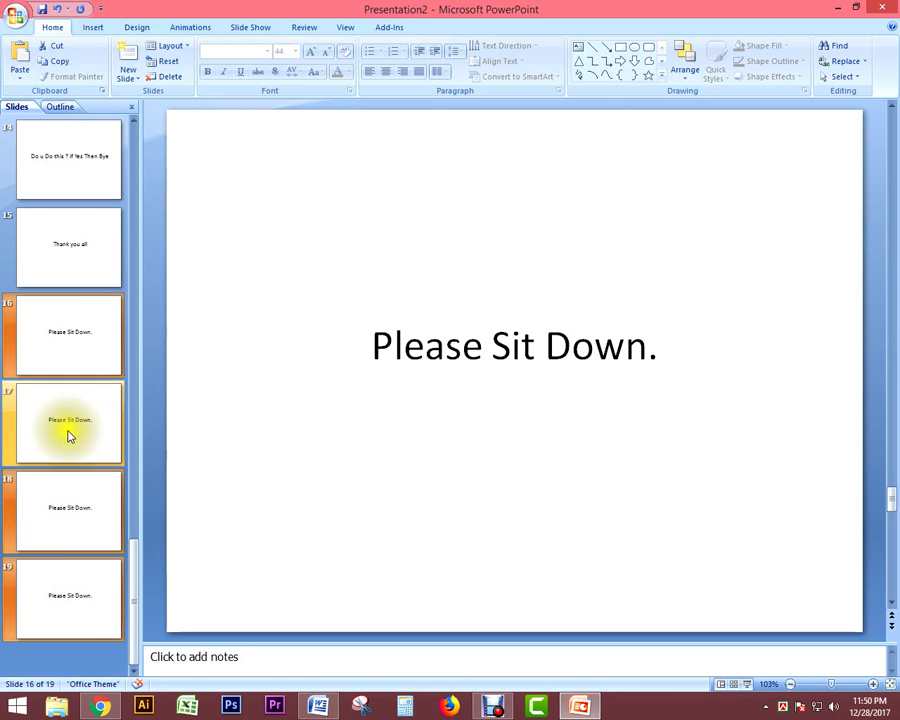
pyautogui.press('Delete')
pyautogui.click(88, 595)
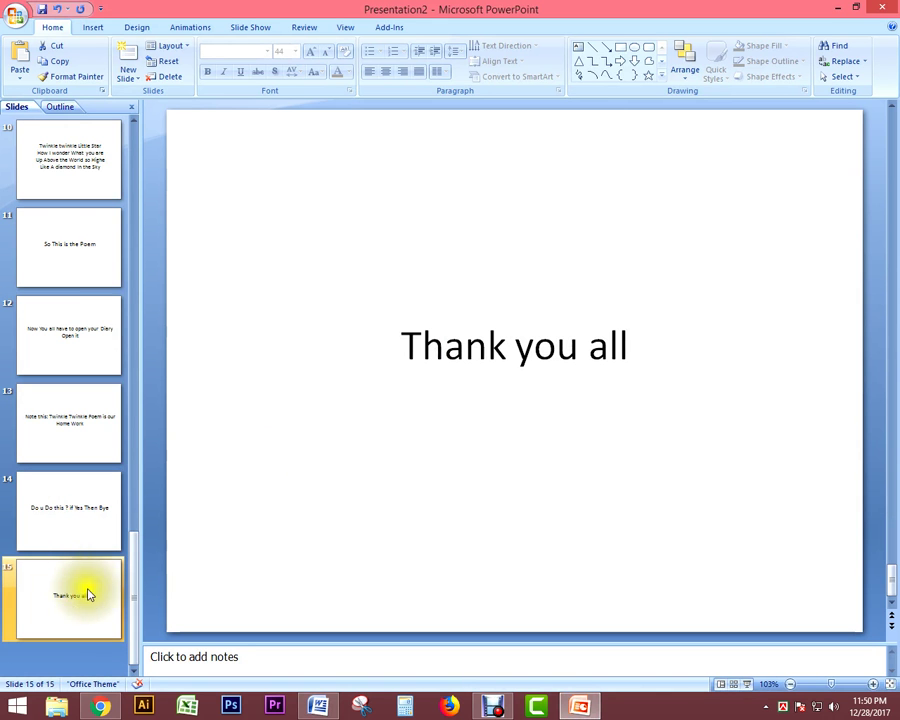
pyautogui.scroll(10, 68, 590)
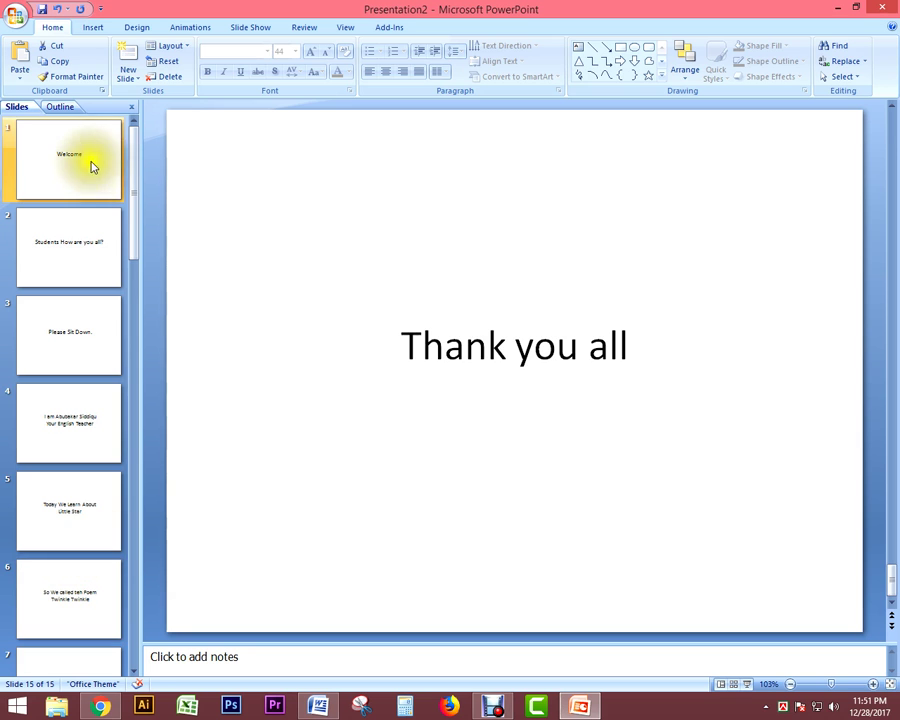
pyautogui.click(90, 164)
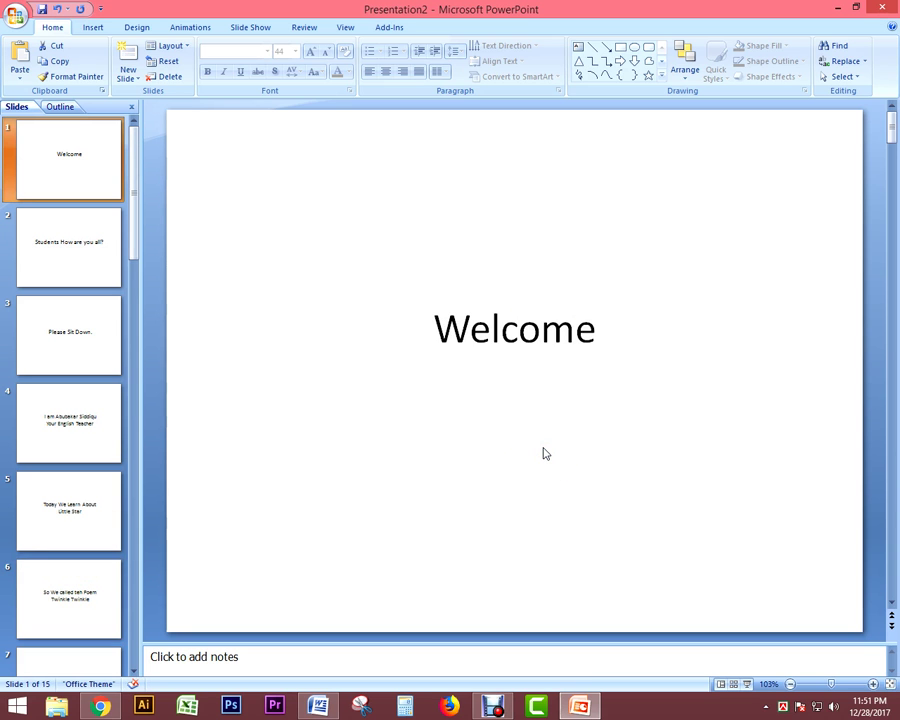
# Play the slide show from the Welcome slide through seven slides, then end it
pyautogui.press('F5')
pyautogui.click(546, 454)
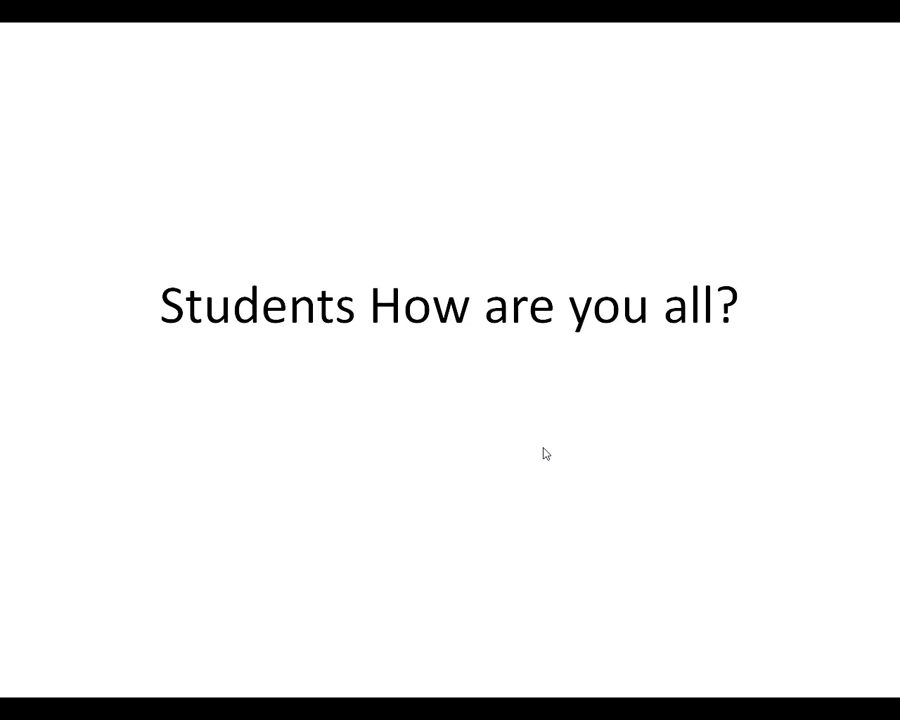
pyautogui.click(546, 454)
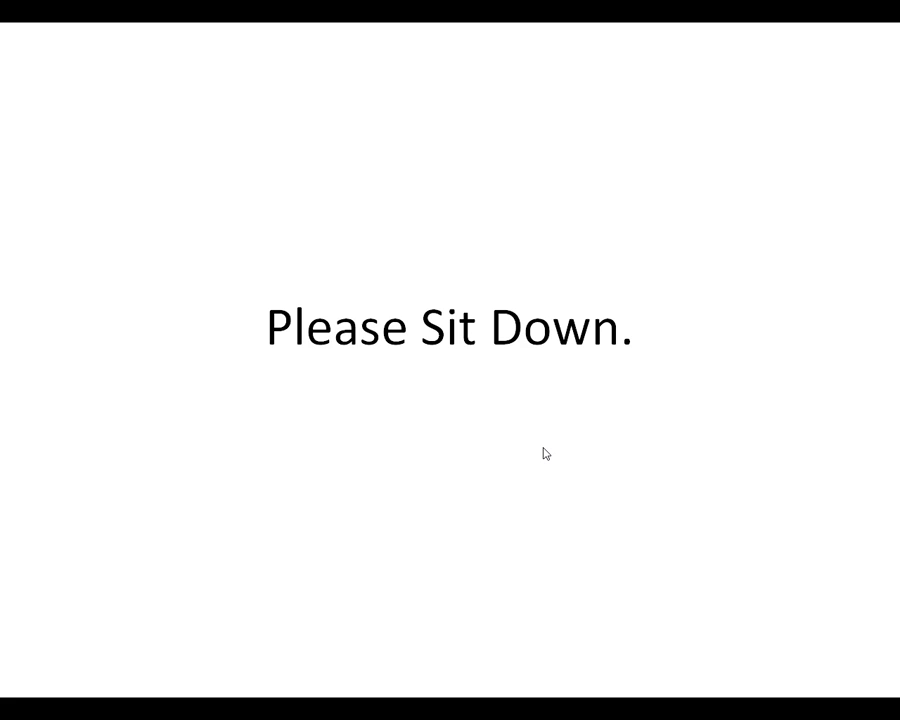
pyautogui.click(546, 454)
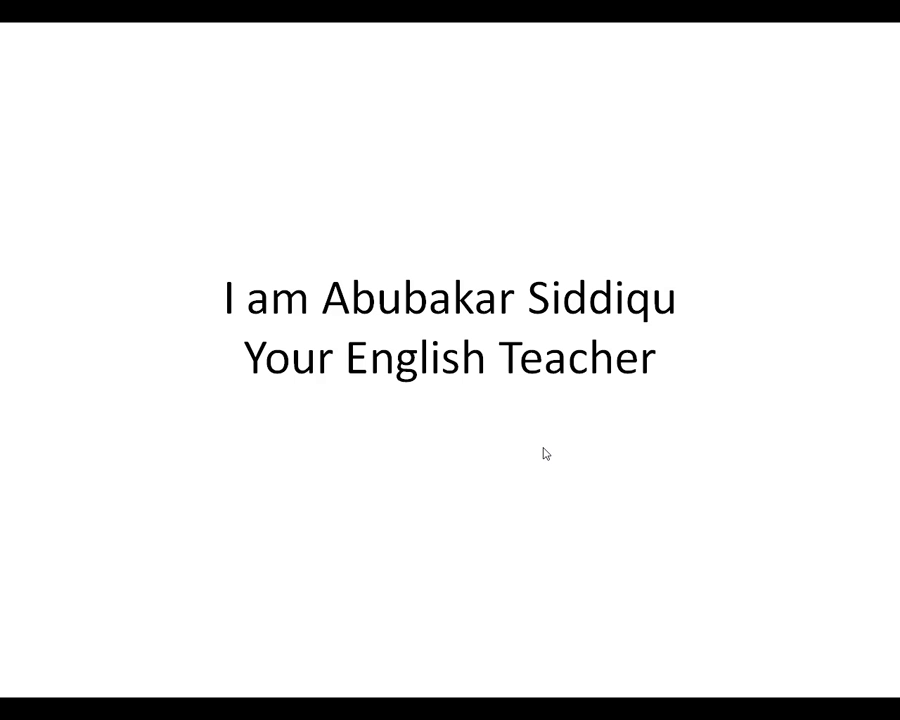
pyautogui.click(546, 454)
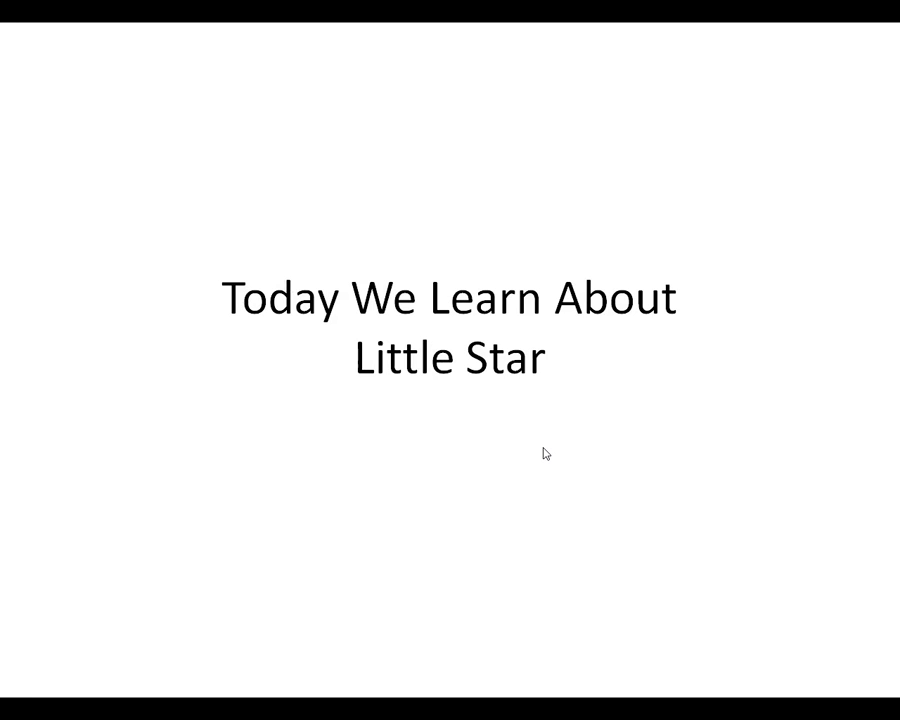
pyautogui.click(544, 449)
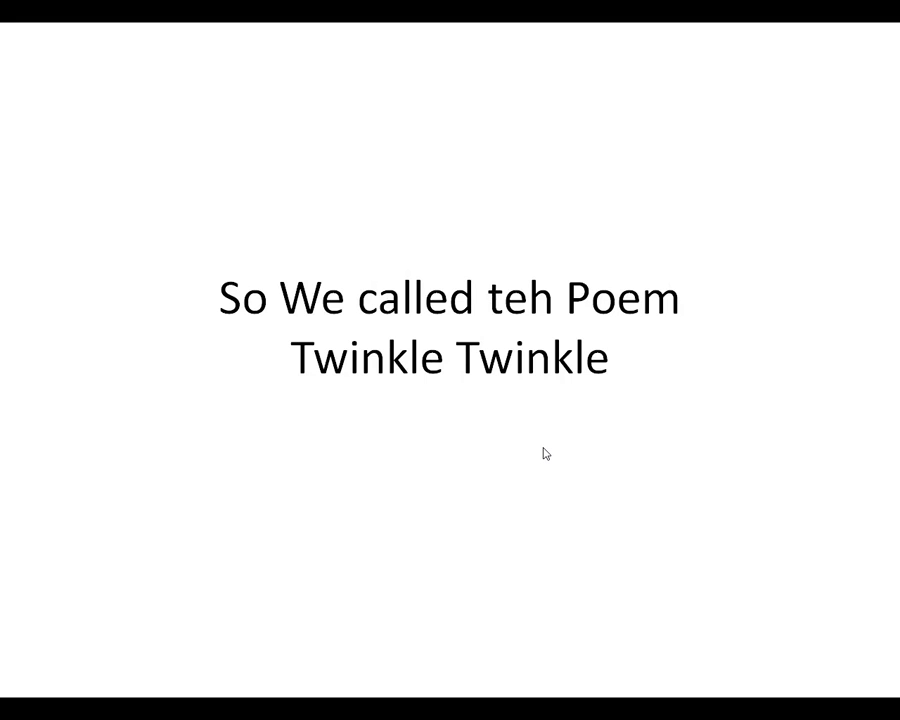
pyautogui.click(545, 453)
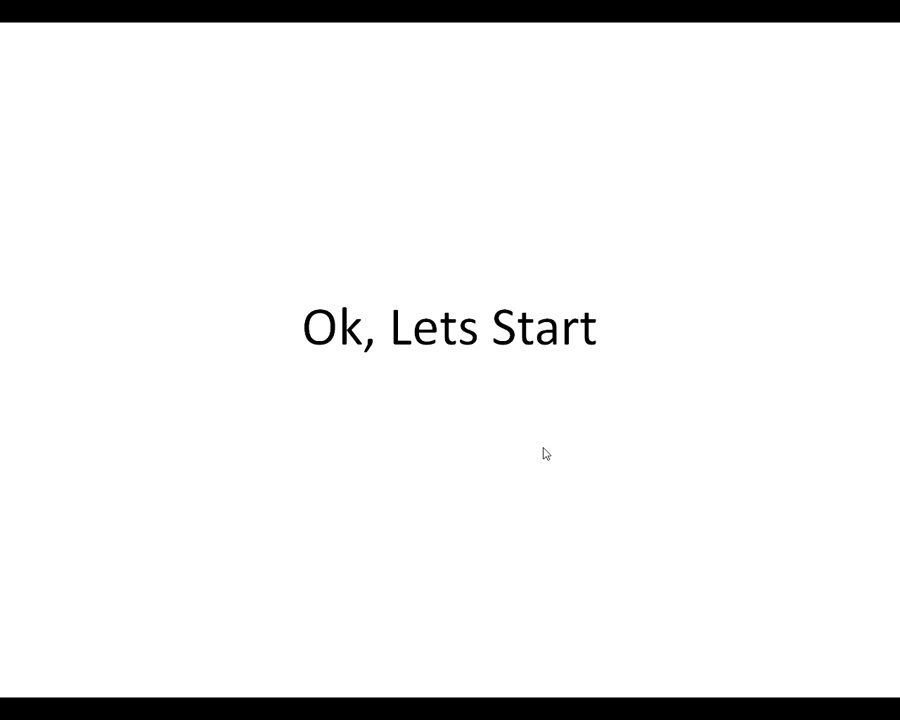
pyautogui.click(545, 453)
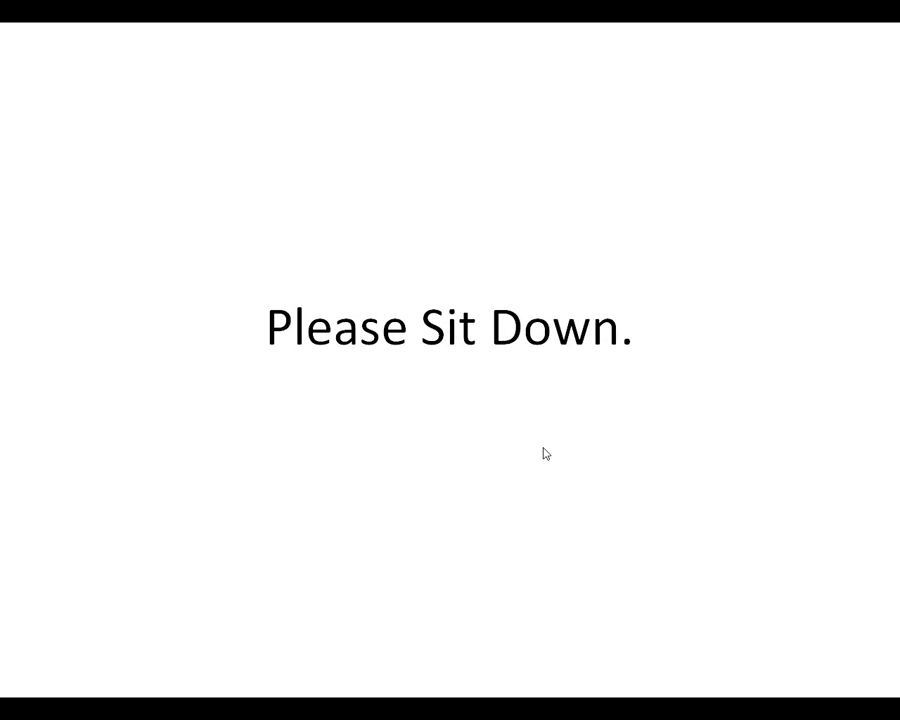
pyautogui.press('Escape')
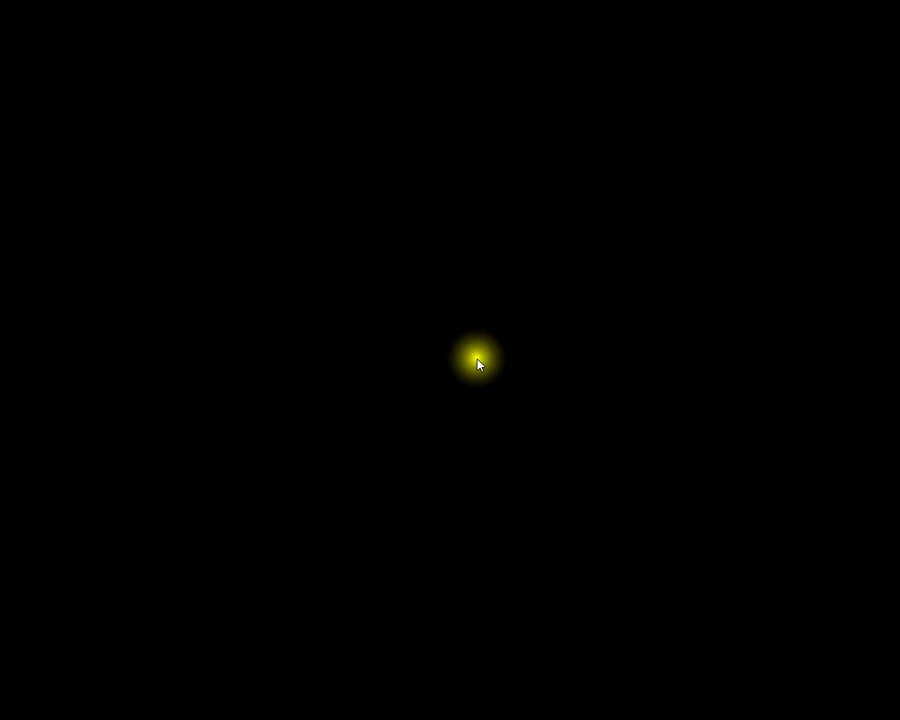
# Delete the two duplicate 'Please Sit Down.' slides, leaving 13 slides
pyautogui.click(72, 243)
pyautogui.click(68, 140)
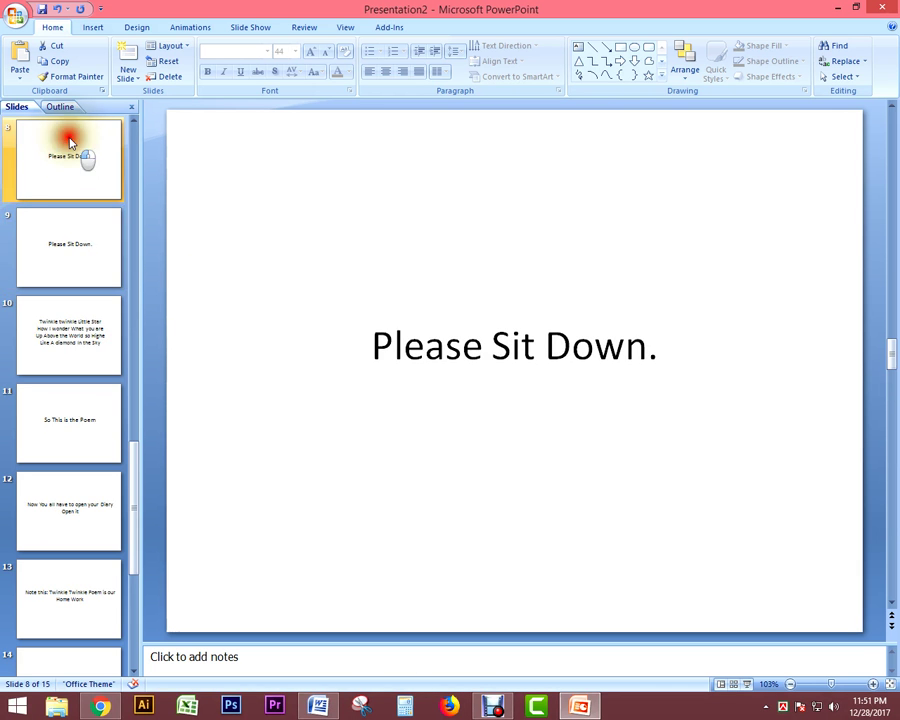
pyautogui.scroll(2, 112, 238)
pyautogui.click(72, 238)
pyautogui.click(66, 336)
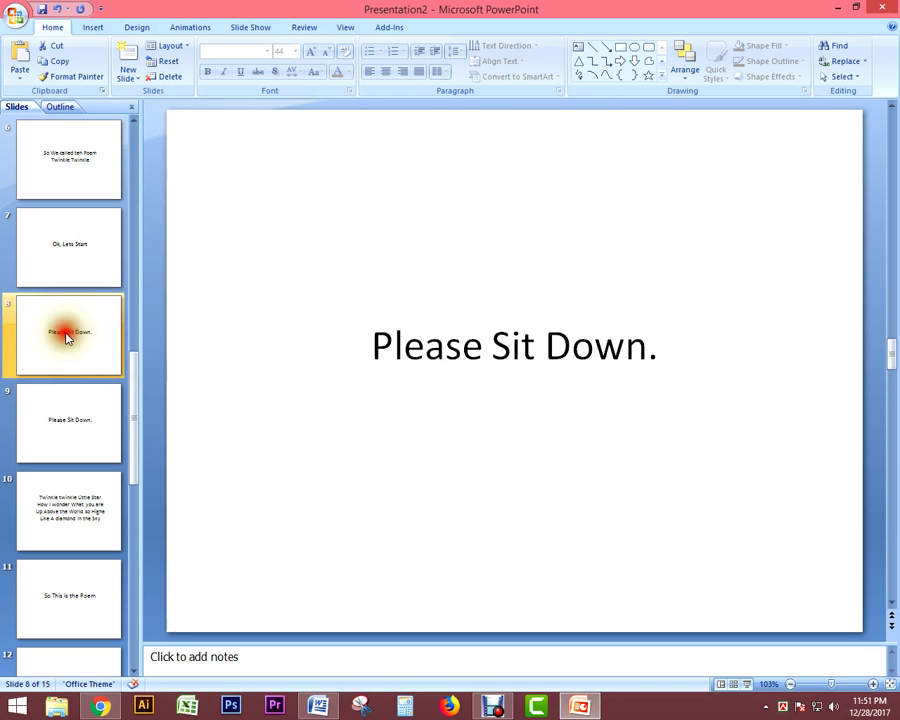
pyautogui.press('Delete')
pyautogui.click(66, 338)
pyautogui.press('Delete')
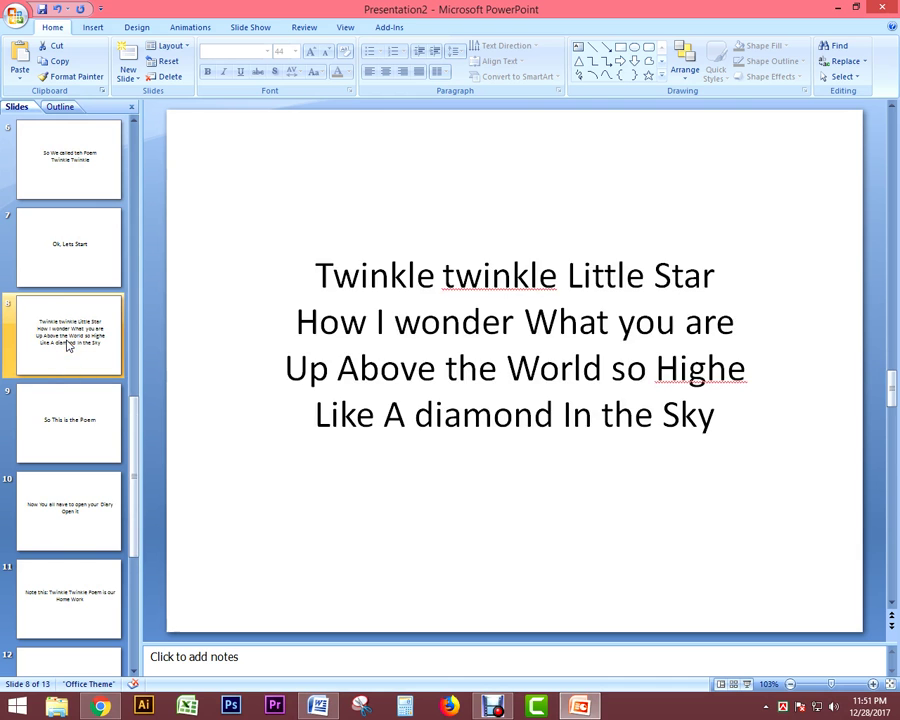
# Start the slide show from the beginning and advance two slides
pyautogui.click(50, 250)
pyautogui.press('F5')
pyautogui.press('Right')
pyautogui.press('Right')
pyautogui.press('Right')
pyautogui.press('Right')
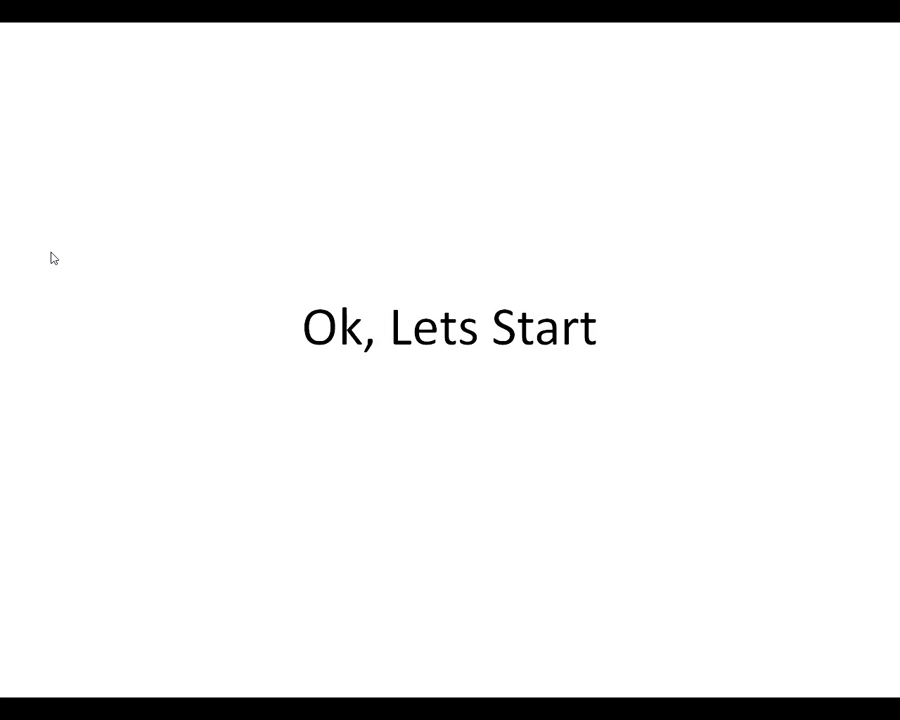
pyautogui.press('Right')
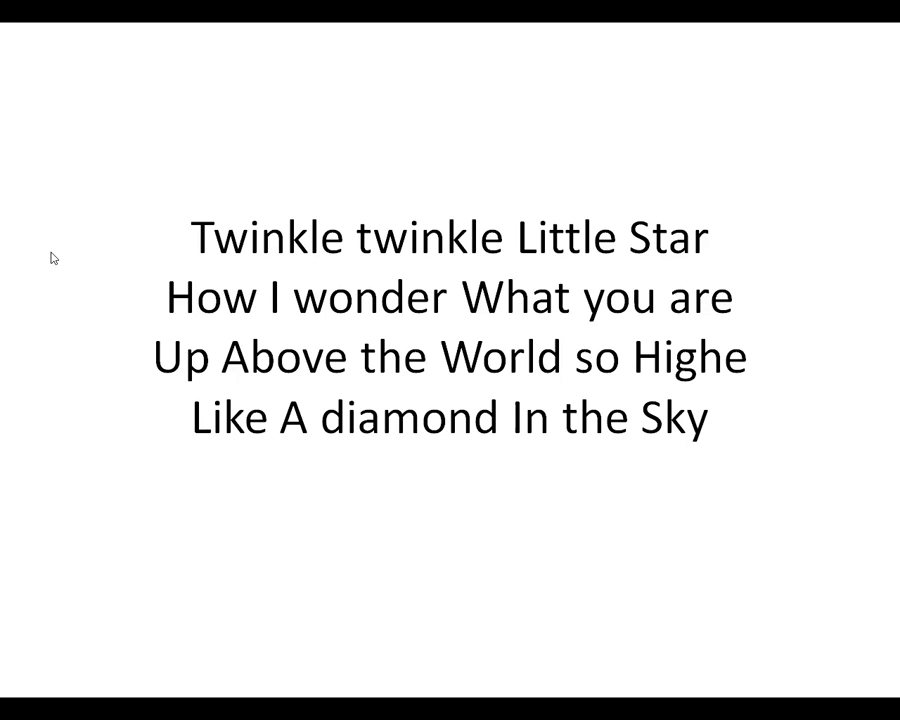
# Advance through the poem, diary, homework and question slides to 'Thank you all', then exit to slide 1
pyautogui.press('Right')
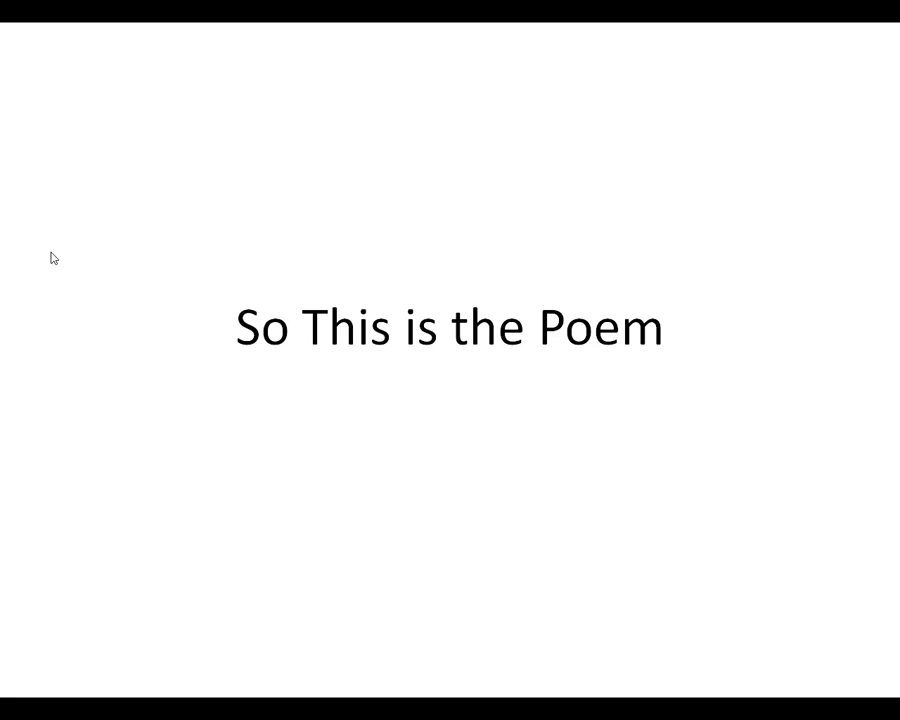
pyautogui.press('Right')
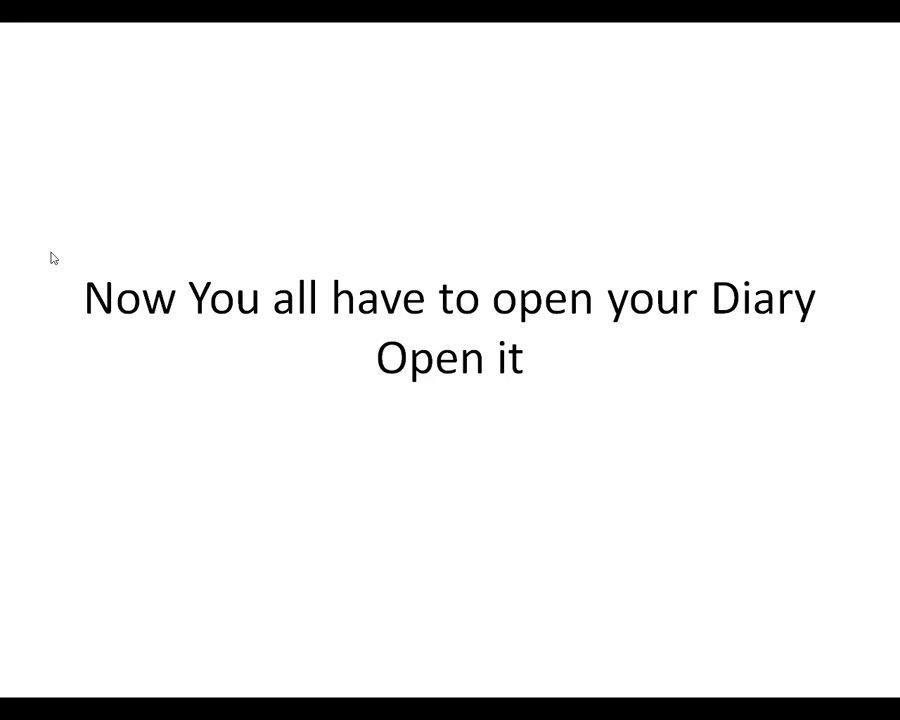
pyautogui.click(53, 258)
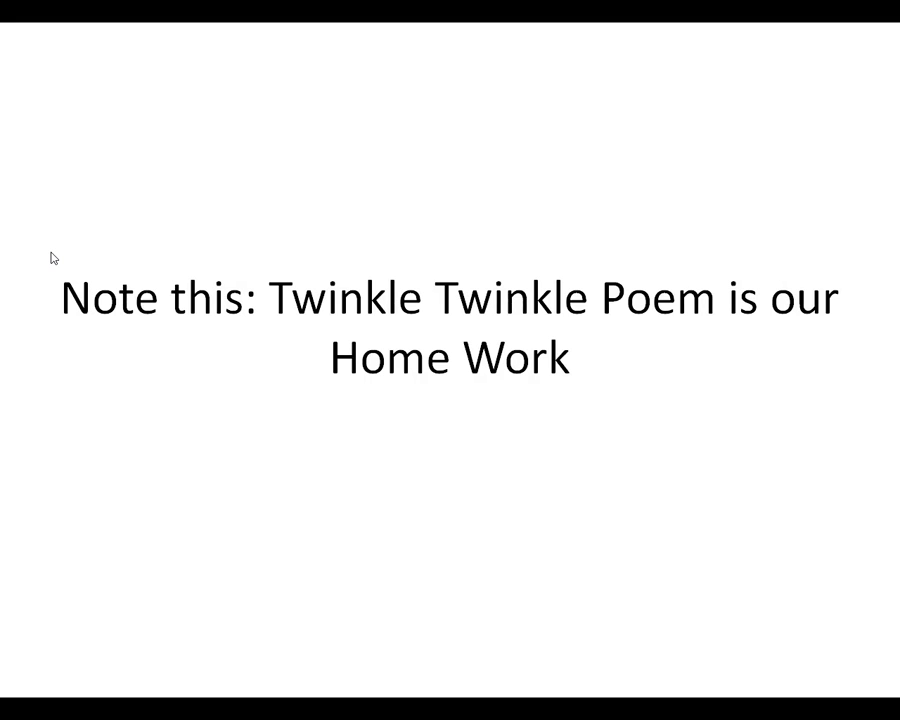
pyautogui.click(53, 258)
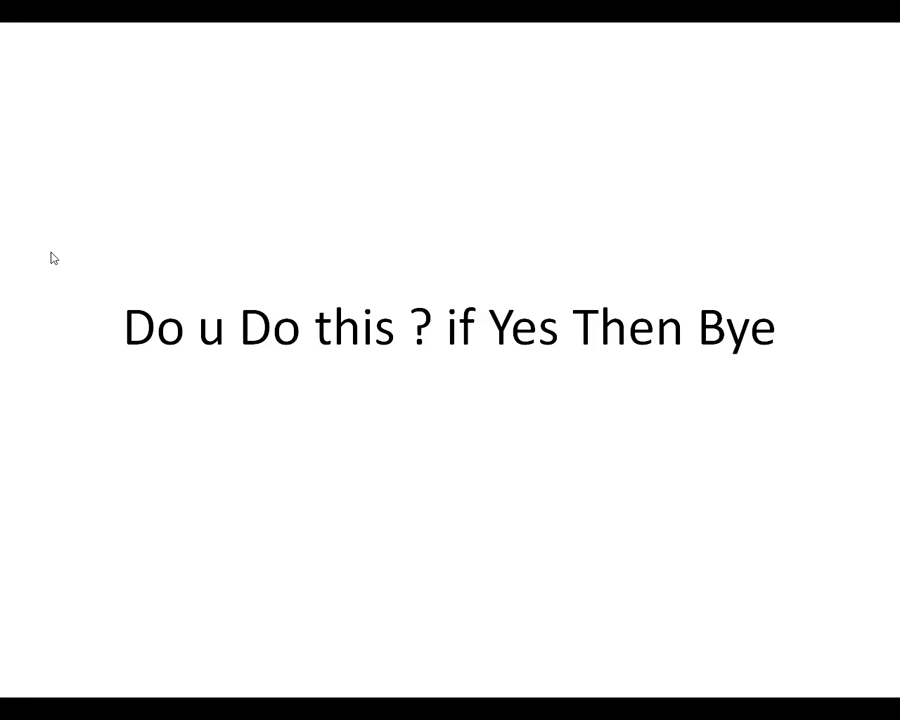
pyautogui.click(53, 258)
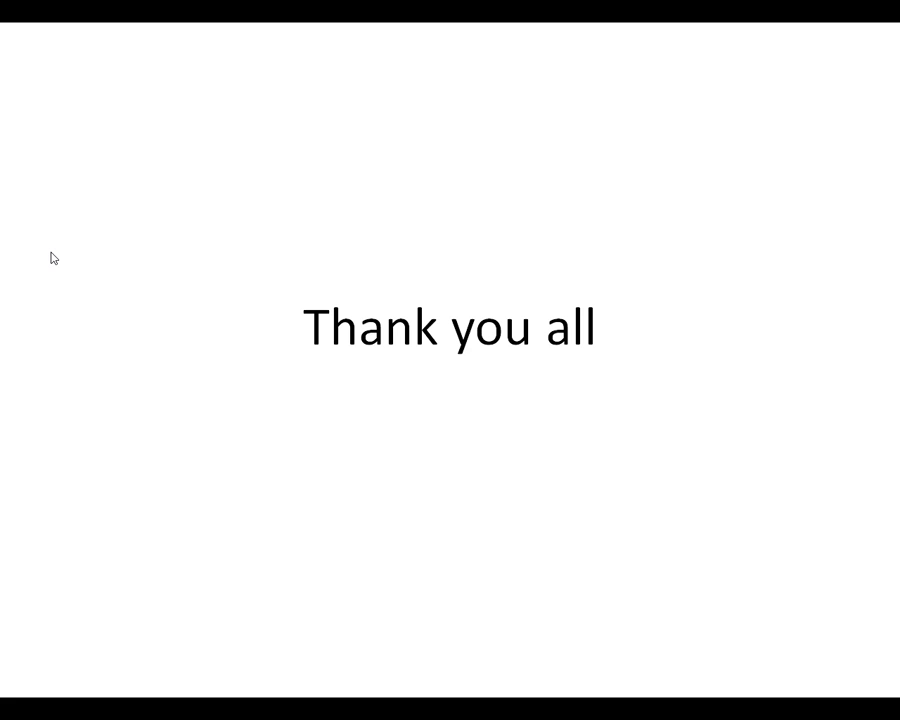
pyautogui.press('Escape')
pyautogui.scroll(3, 213, 413)
pyautogui.scroll(7, 213, 410)
pyautogui.scroll(2, 212, 407)
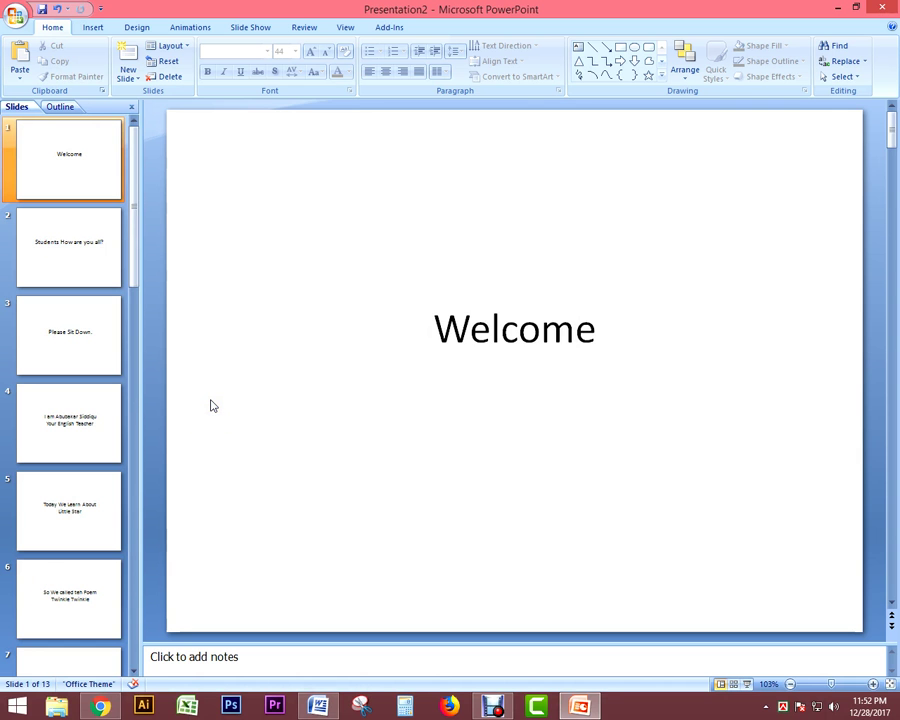
# Save the presentation as 'Welcome', run a brief slide show, and close PowerPoint
pyautogui.hotkey('ctrl', 's')
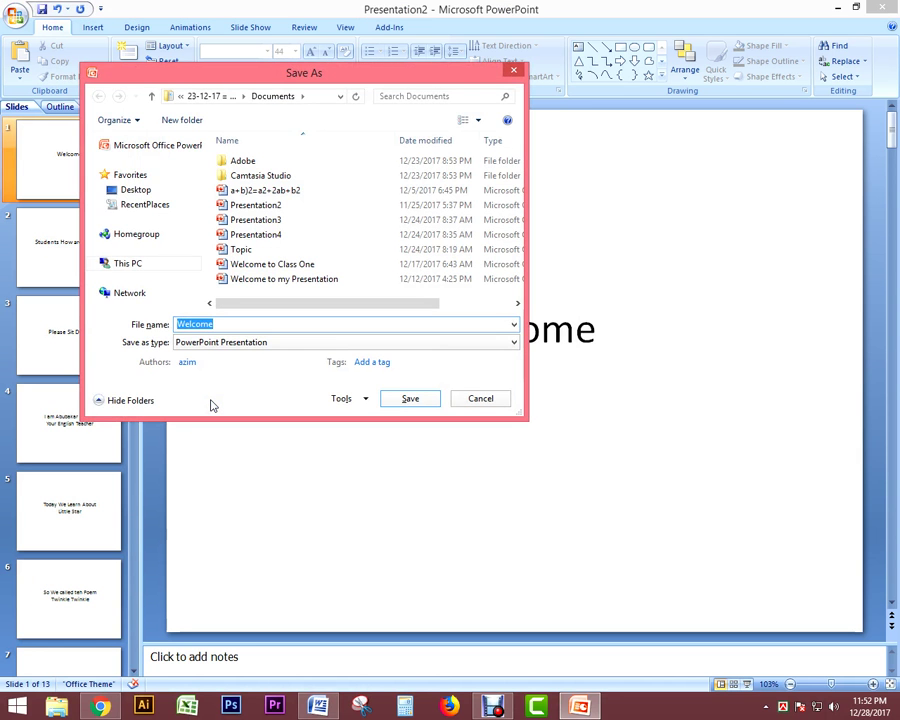
pyautogui.press('Return')
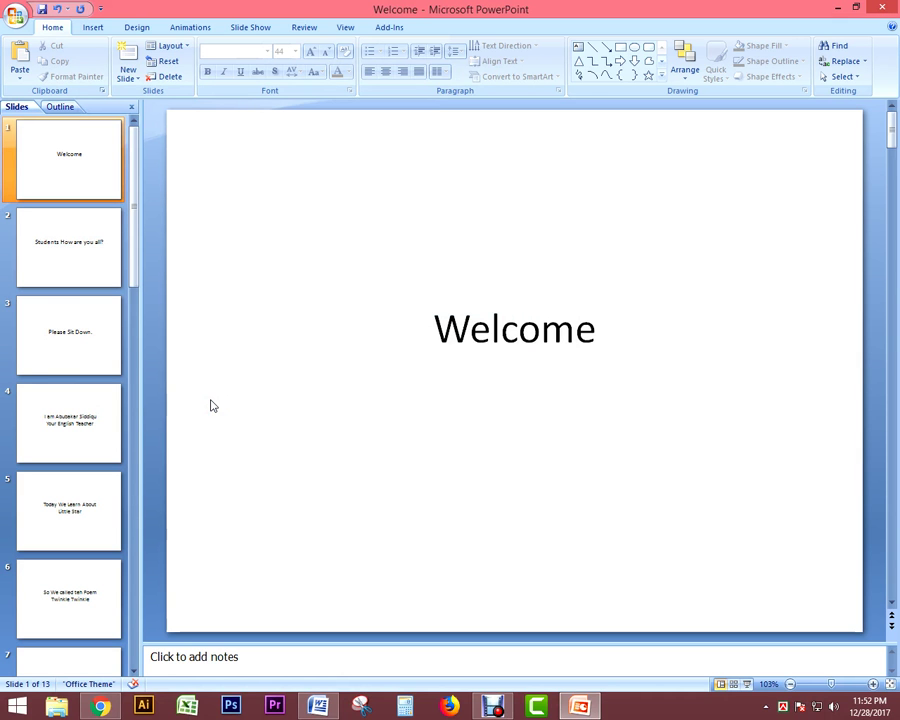
pyautogui.press('F5')
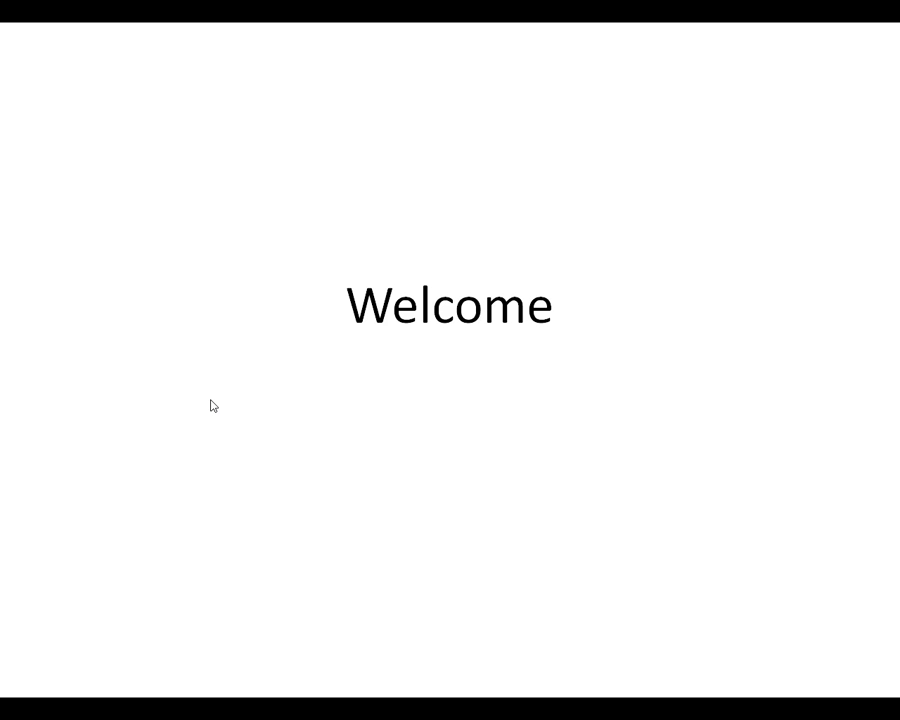
pyautogui.press('Escape')
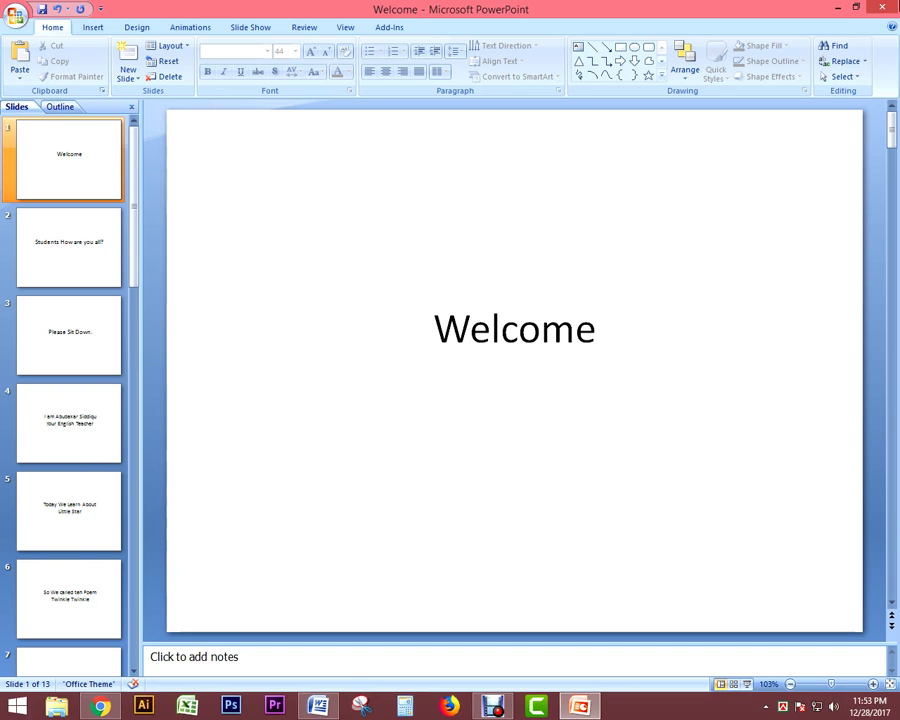
pyautogui.click(880, 8)
# Save the Word lesson document as 'Welcome' on closing, then close the browser window
pyautogui.click(880, 8)
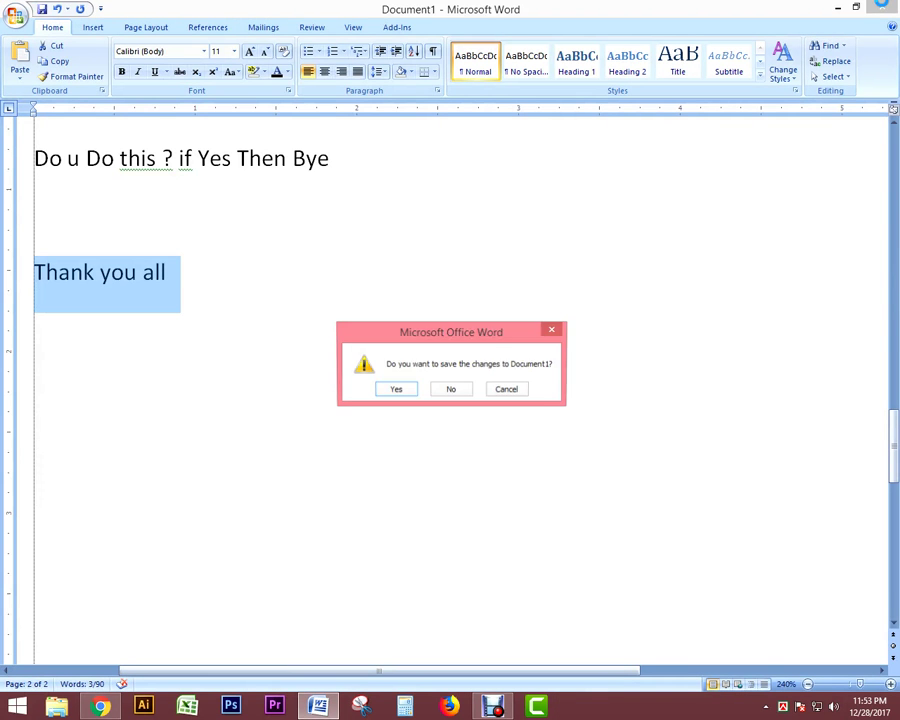
pyautogui.click(405, 389)
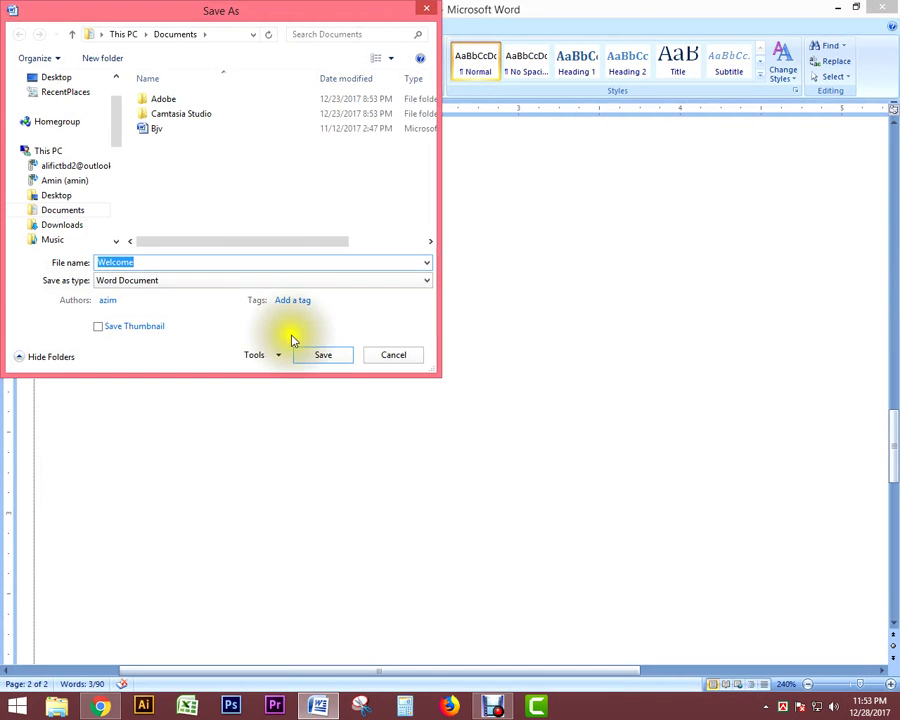
pyautogui.press('Return')
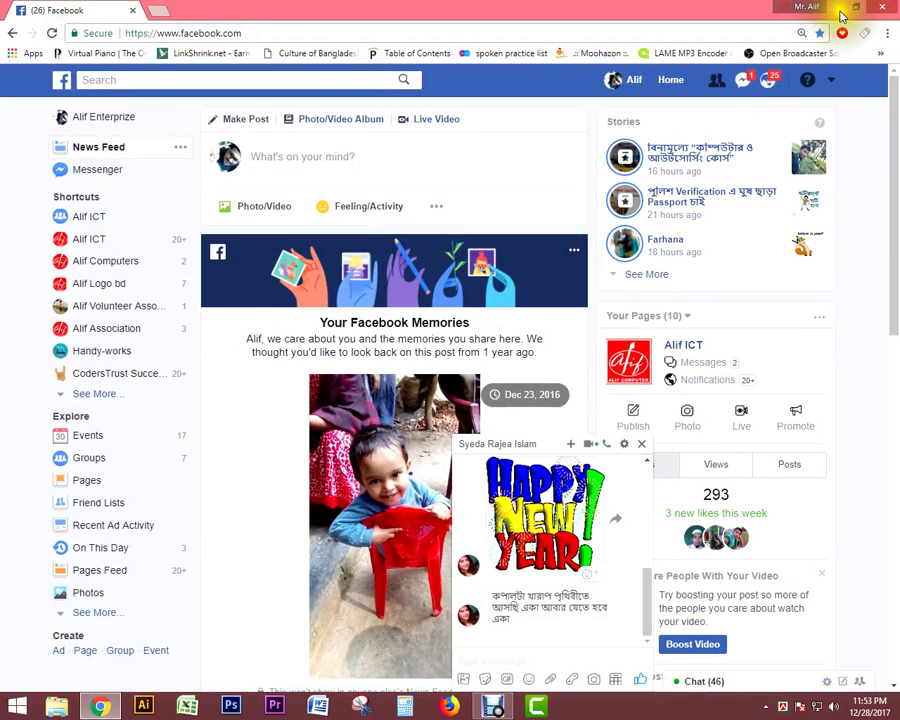
pyautogui.click(881, 7)
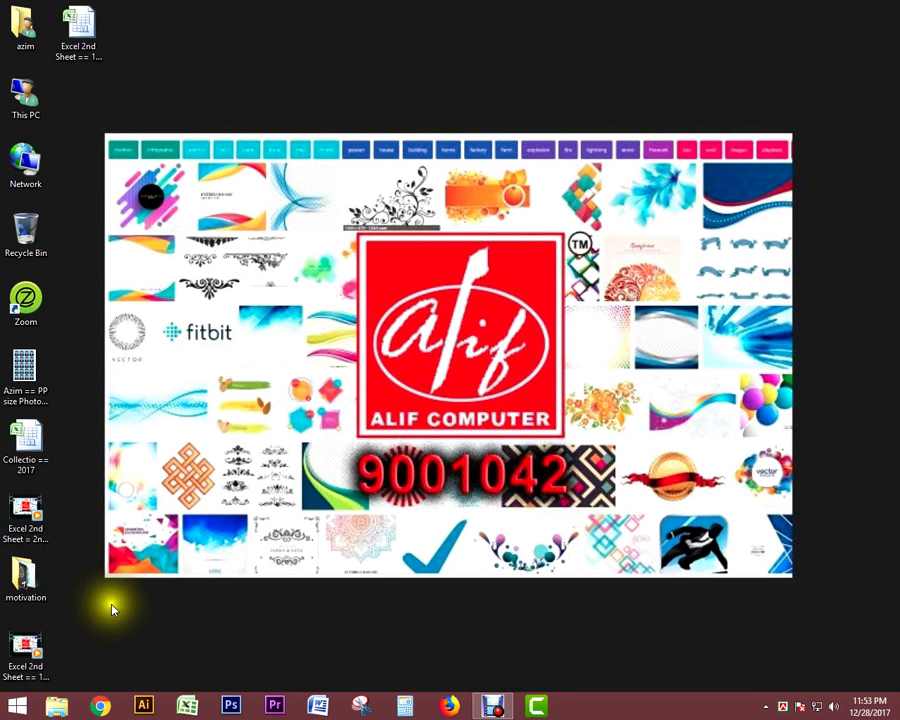
# Launch Microsoft Office PowerPoint 2007 from the Start screen's Apps list
pyautogui.click(30, 706)
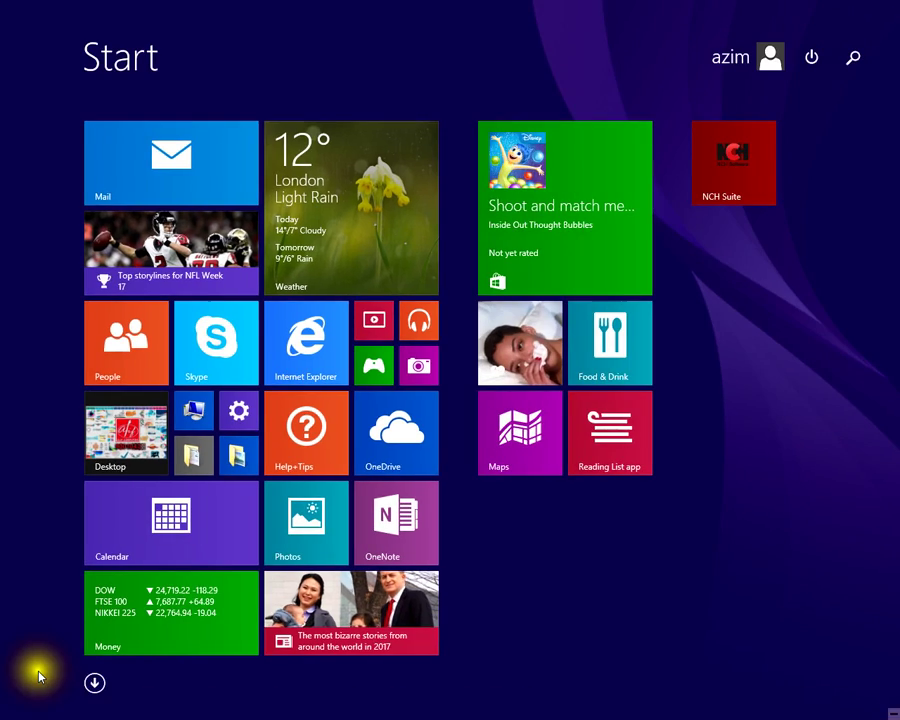
pyautogui.click(89, 681)
pyautogui.scroll(-3, 155, 390)
pyautogui.press('super')
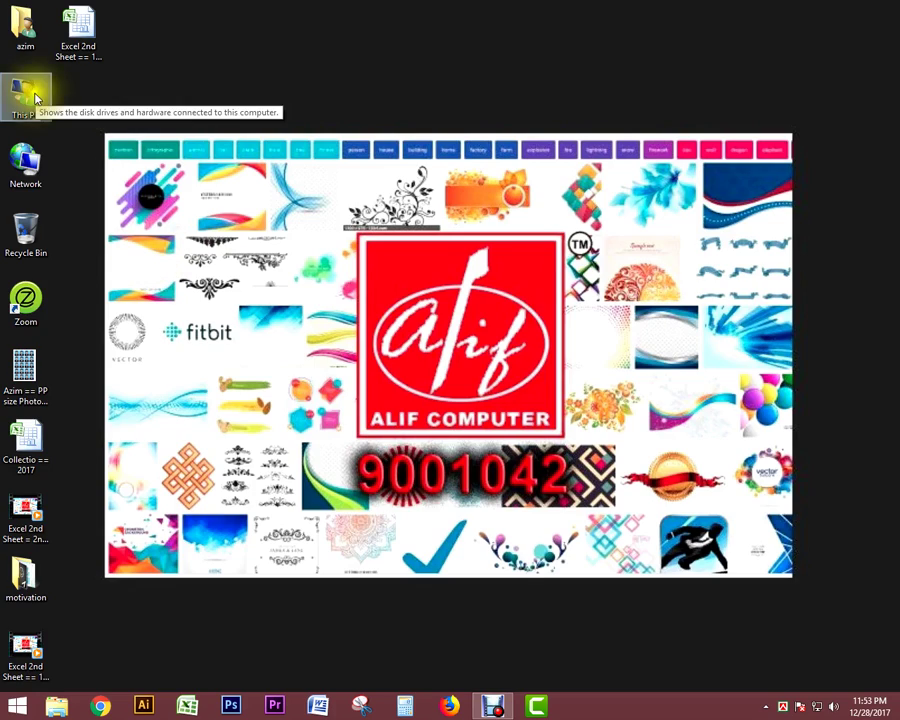
pyautogui.click(20, 700)
pyautogui.click(94, 681)
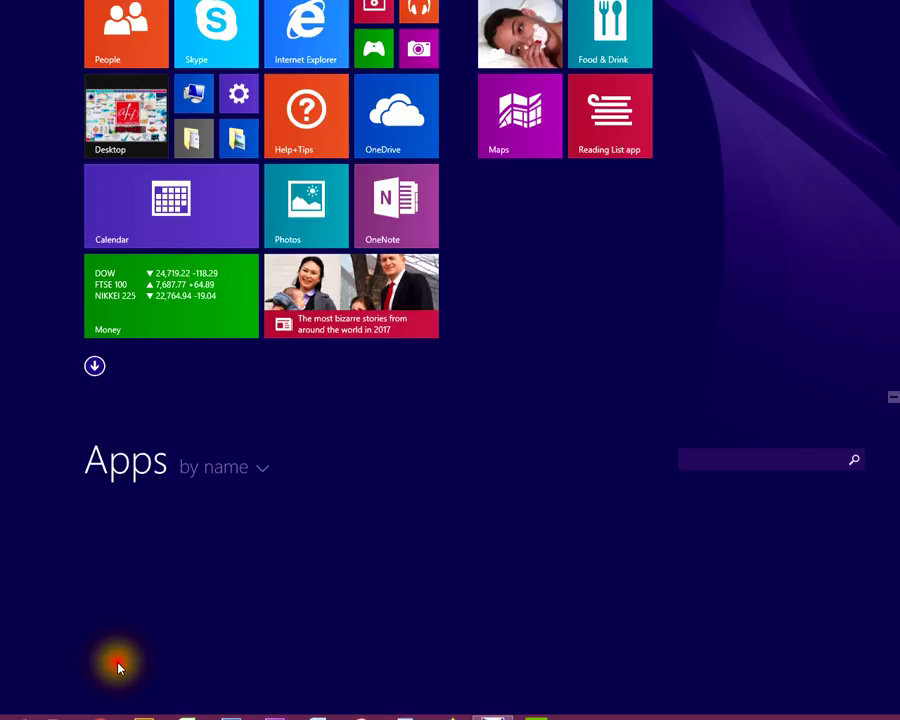
pyautogui.scroll(-3, 527, 493)
pyautogui.scroll(-2, 704, 424)
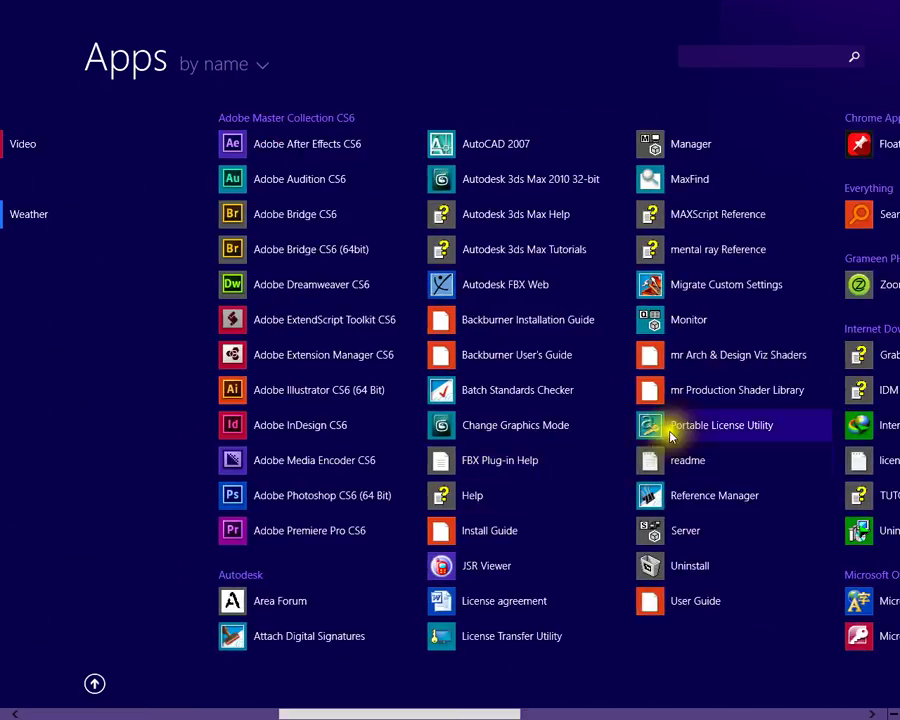
pyautogui.scroll(-3, 666, 424)
pyautogui.click(460, 388)
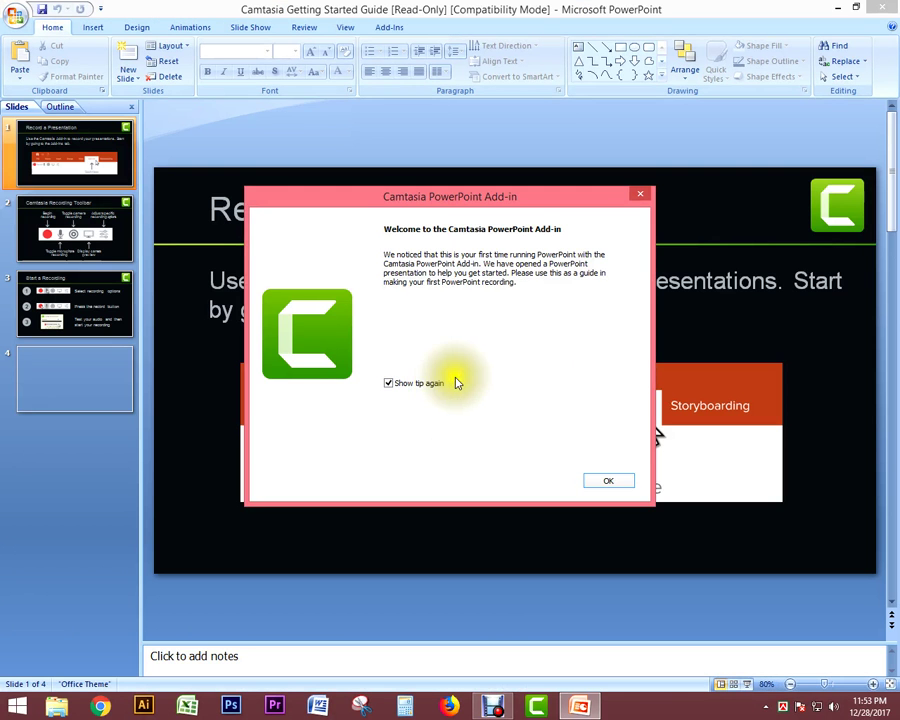
# Dismiss the Camtasia notice, open the Welcome presentation, and start its slide show from slide 1
pyautogui.click(612, 484)
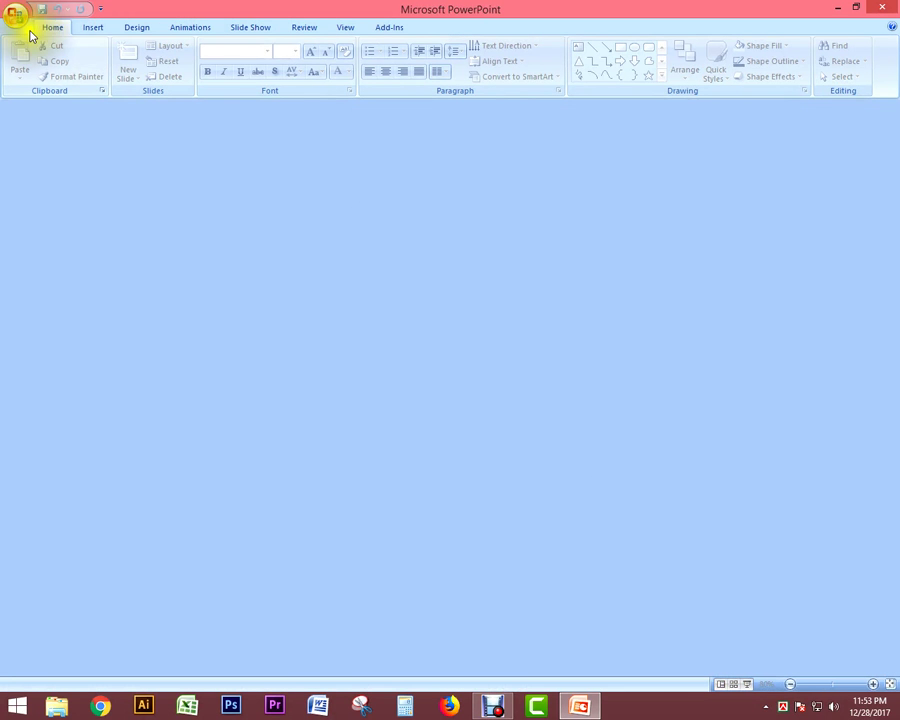
pyautogui.click(16, 16)
pyautogui.click(40, 78)
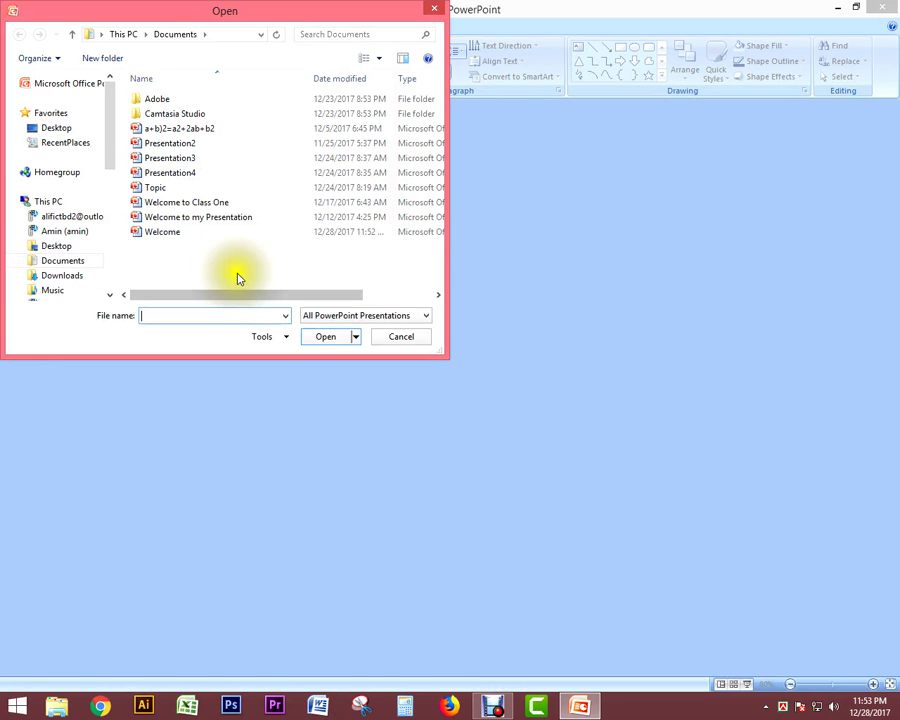
pyautogui.click(161, 233)
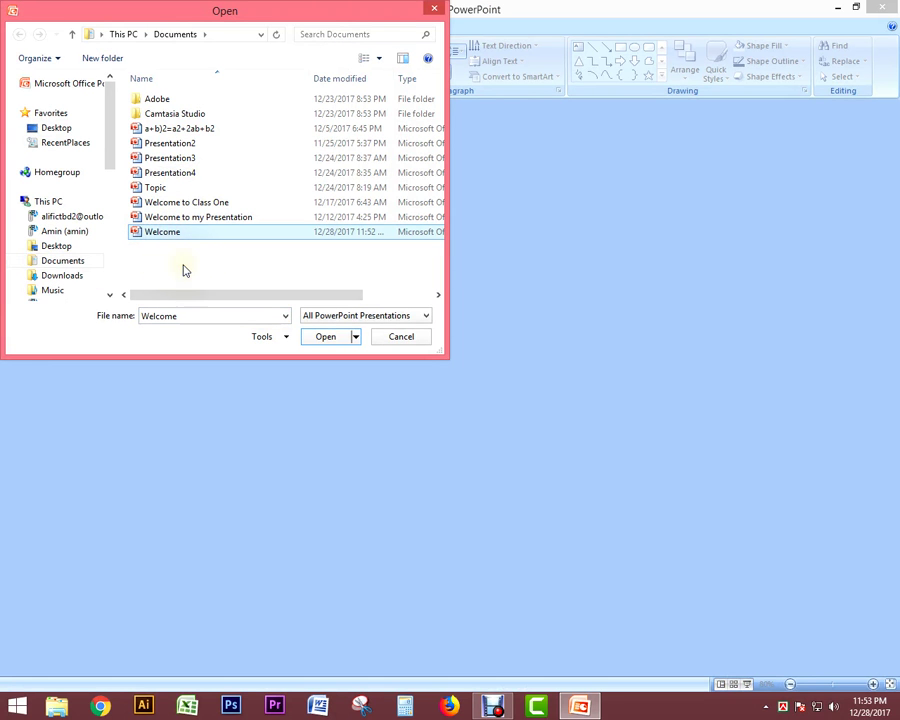
pyautogui.doubleClick(184, 271)
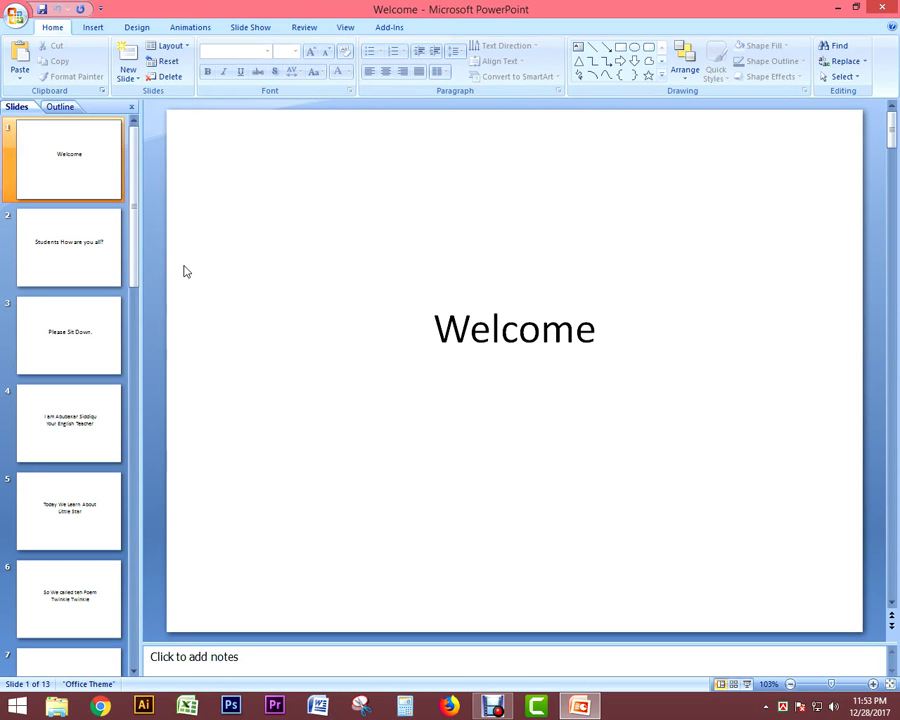
pyautogui.press('F5')
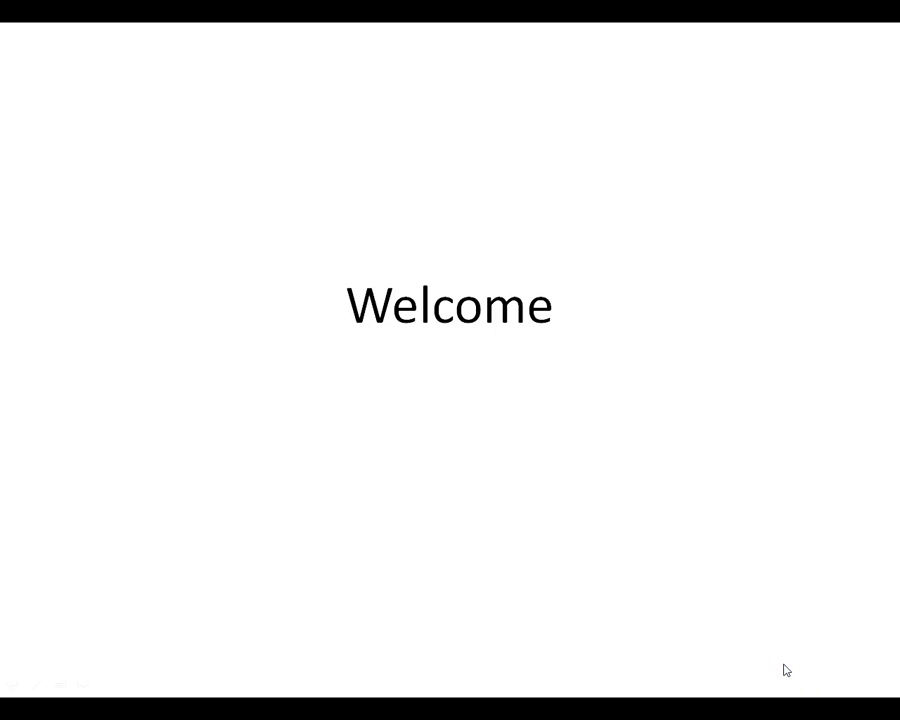
# Advance the slide show from the greeting slides through the Little Star lesson to the four-line poem
pyautogui.click(729, 664)
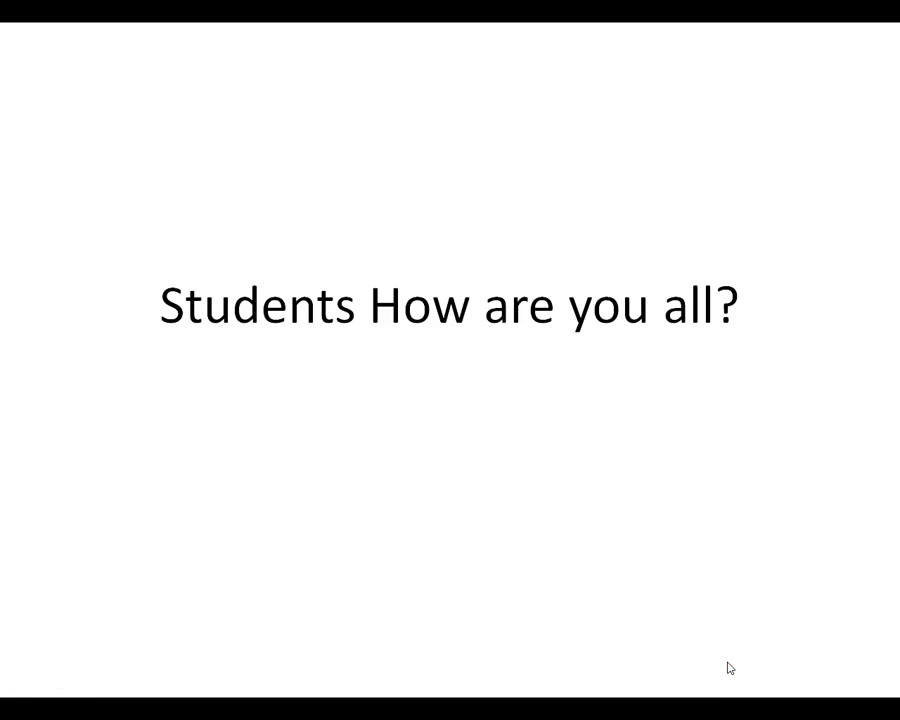
pyautogui.click(729, 667)
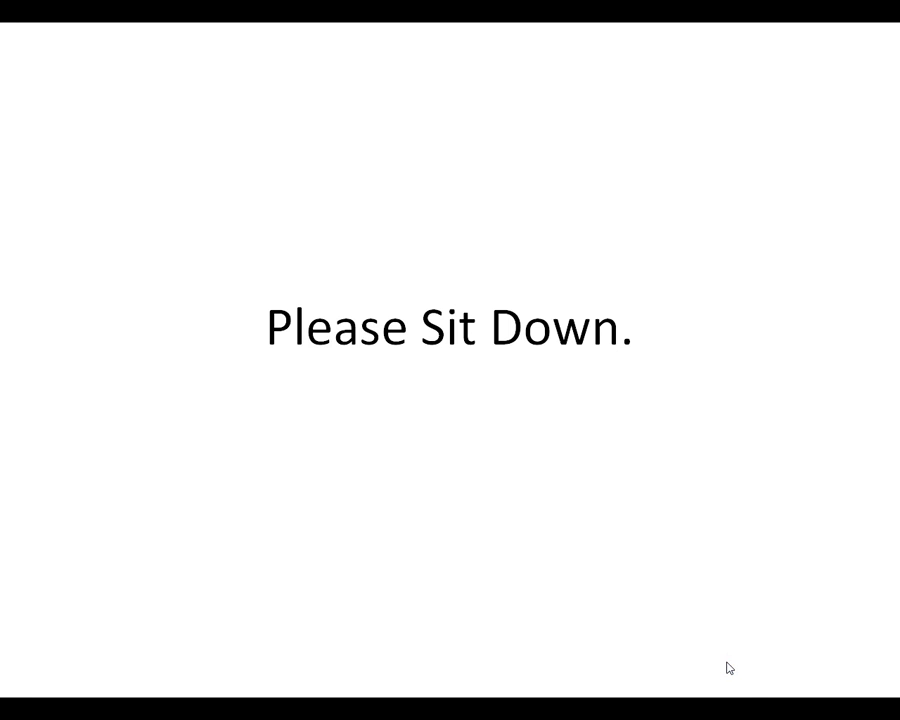
pyautogui.click(729, 668)
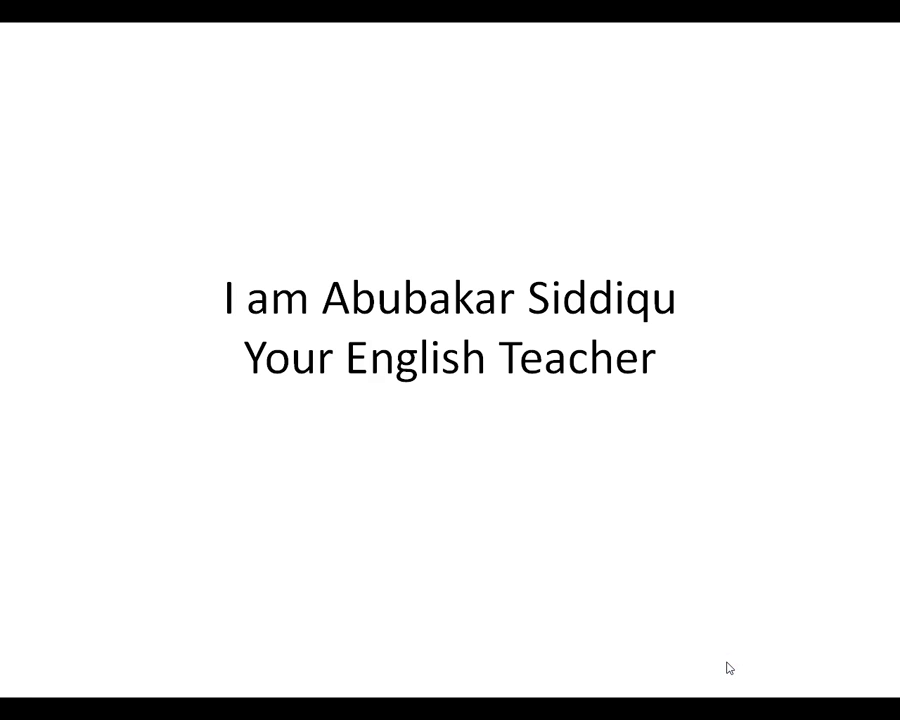
pyautogui.click(729, 668)
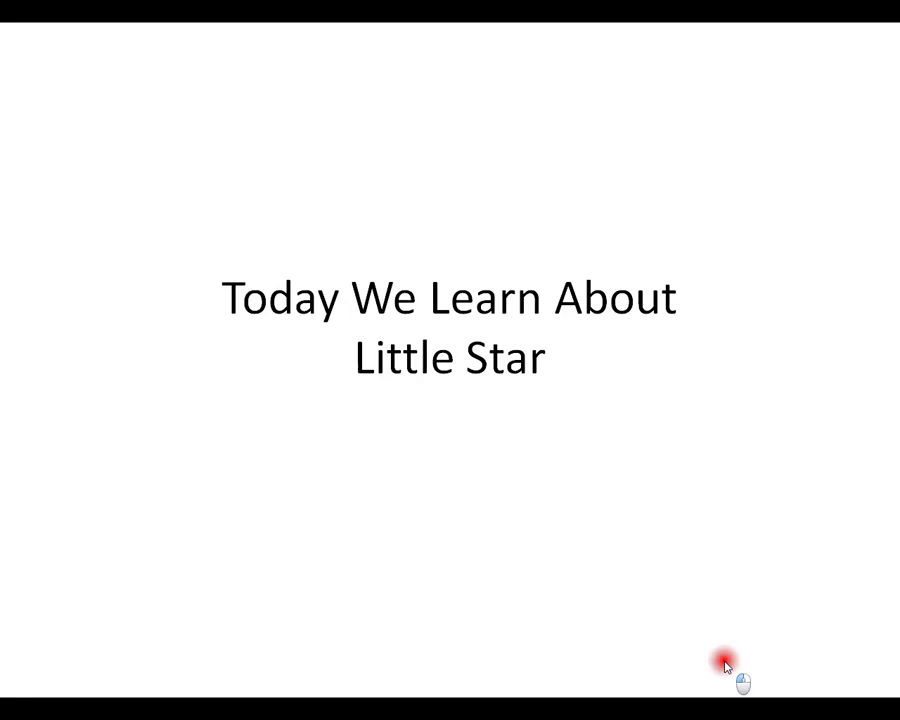
pyautogui.click(727, 668)
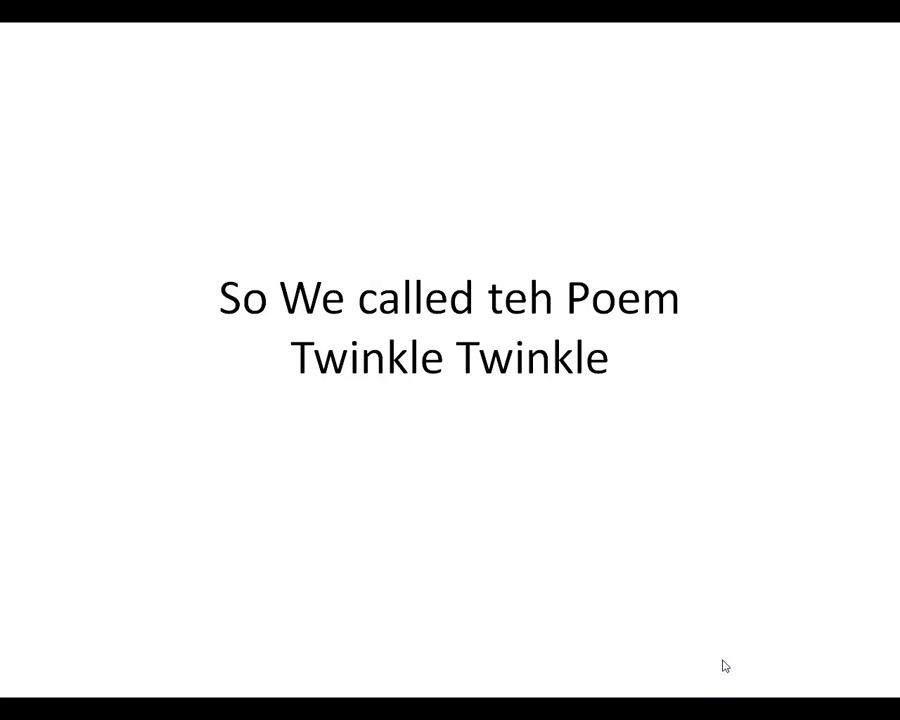
pyautogui.click(725, 666)
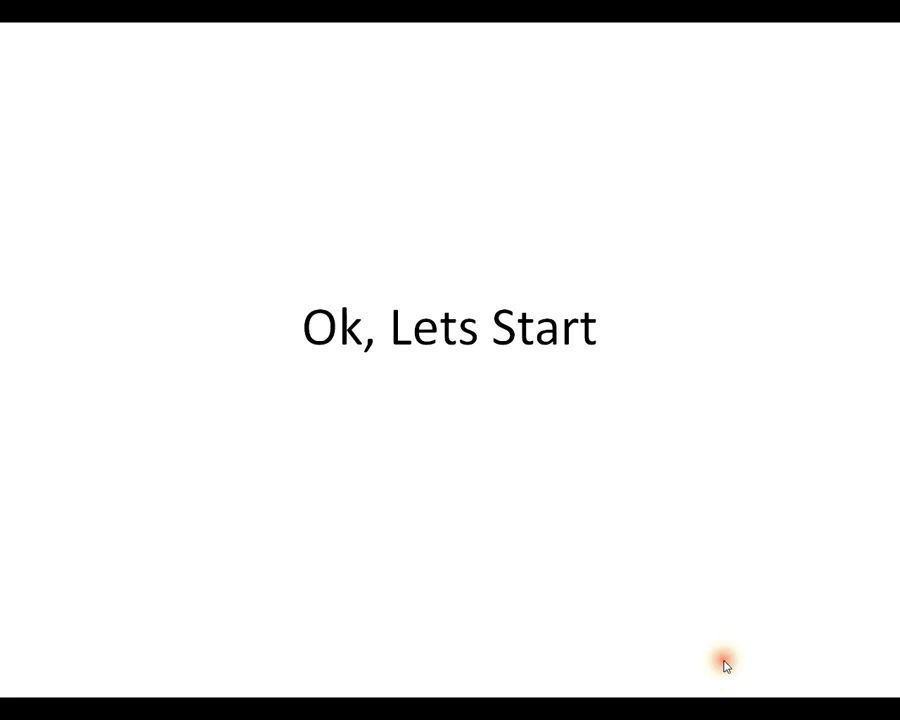
pyautogui.click(726, 667)
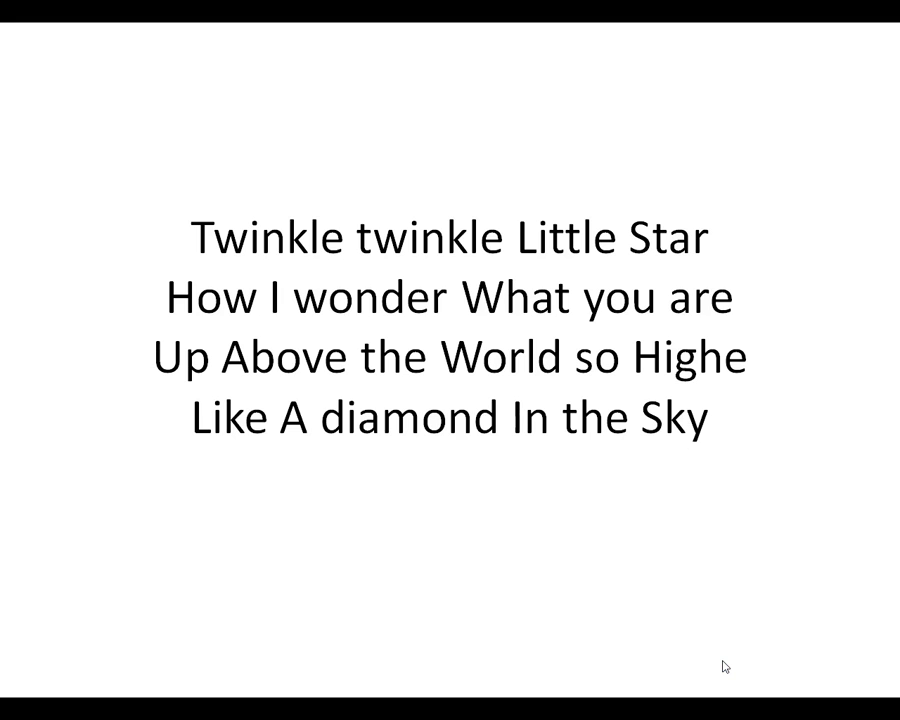
# Continue through the diary, homework and 'Thank you all' slides to the black end screen
pyautogui.click(725, 666)
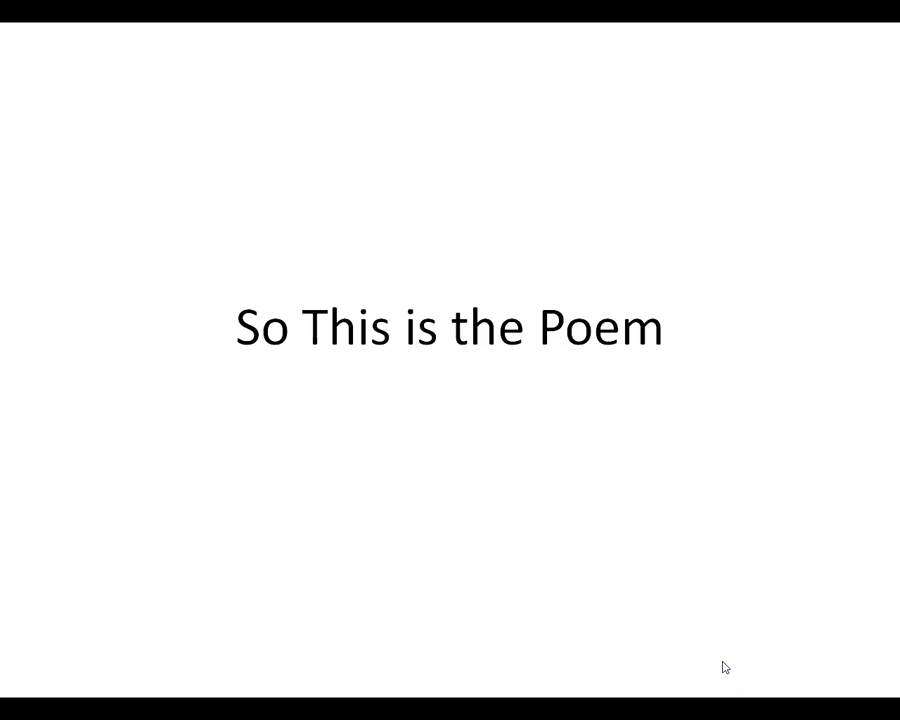
pyautogui.click(719, 665)
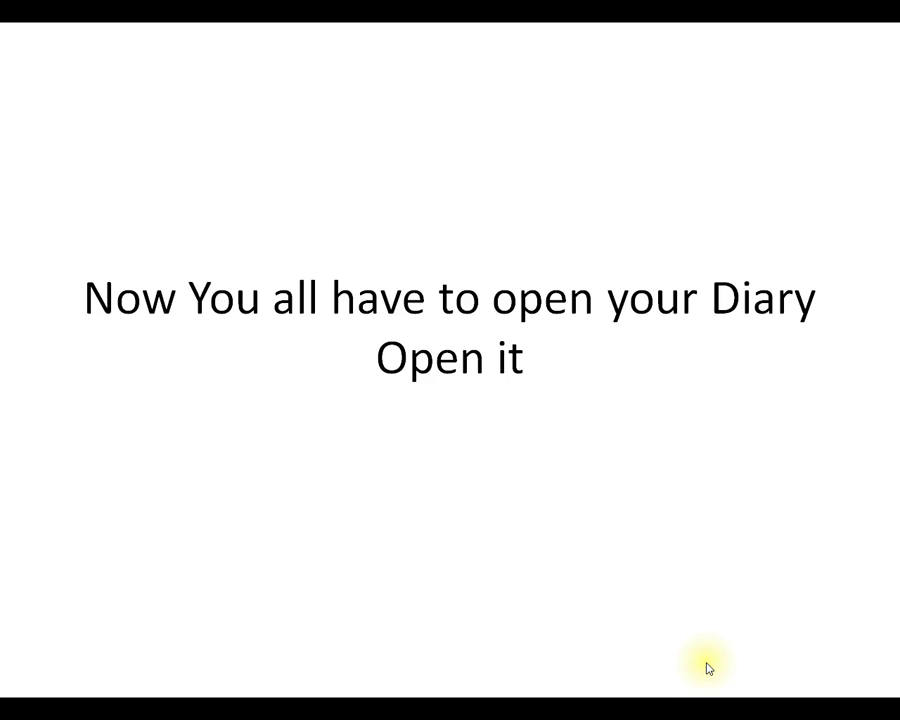
pyautogui.click(707, 666)
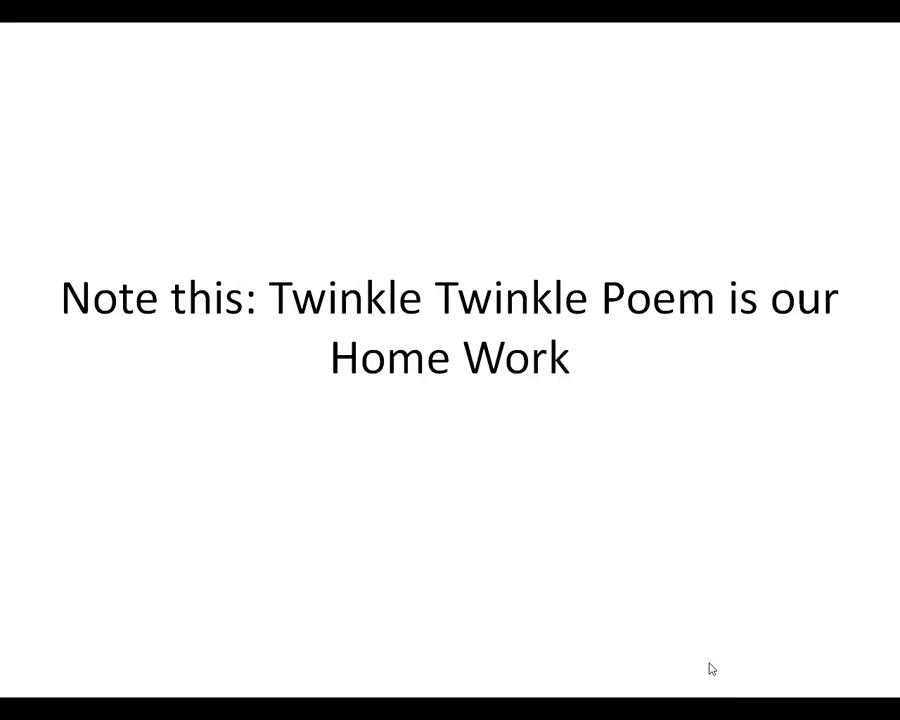
pyautogui.click(711, 668)
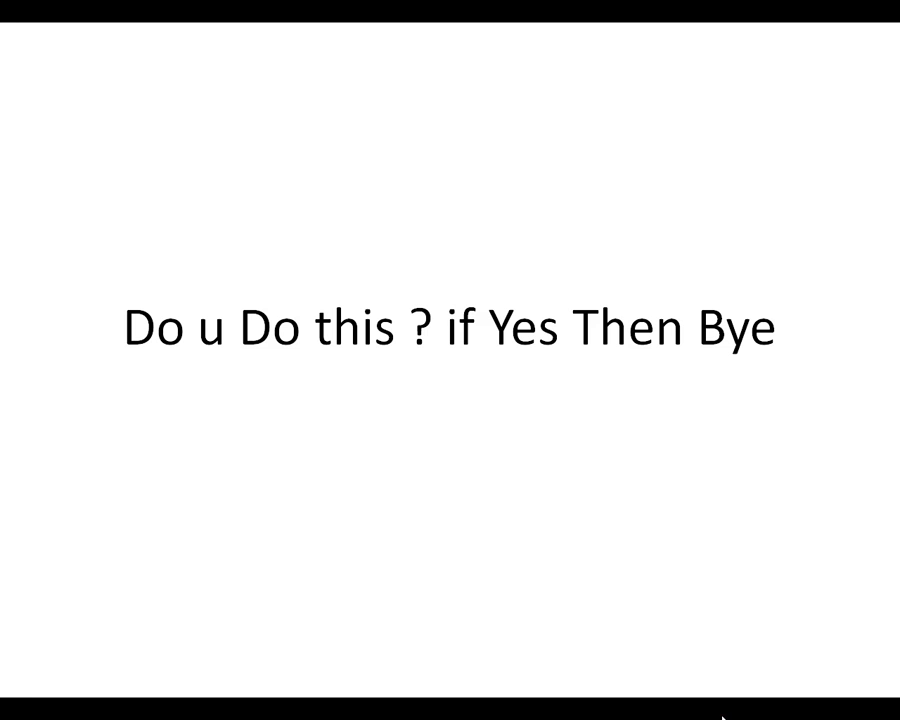
pyautogui.click(740, 706)
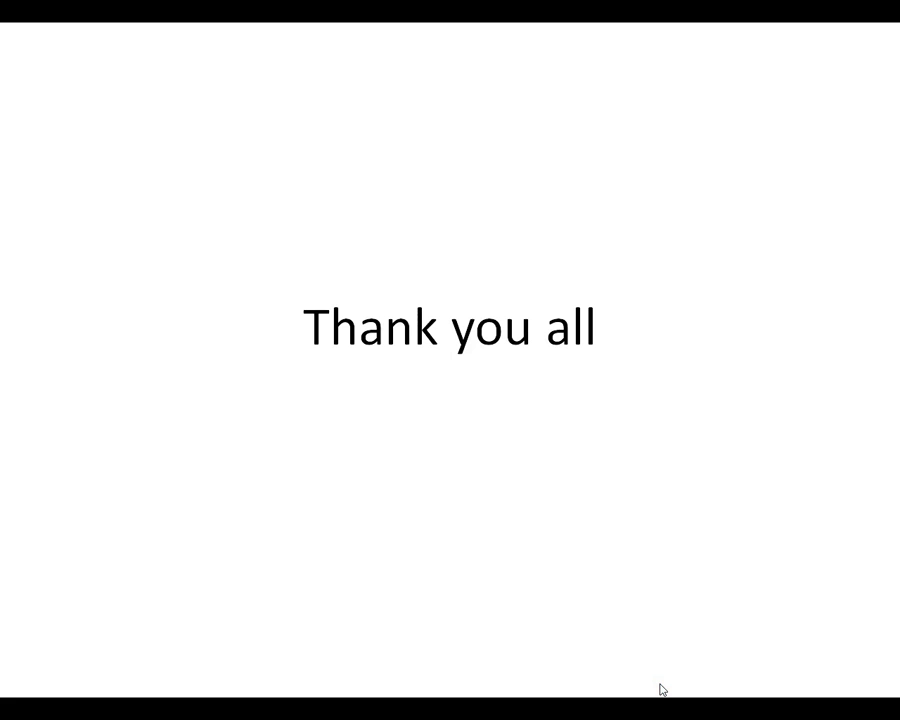
pyautogui.click(660, 690)
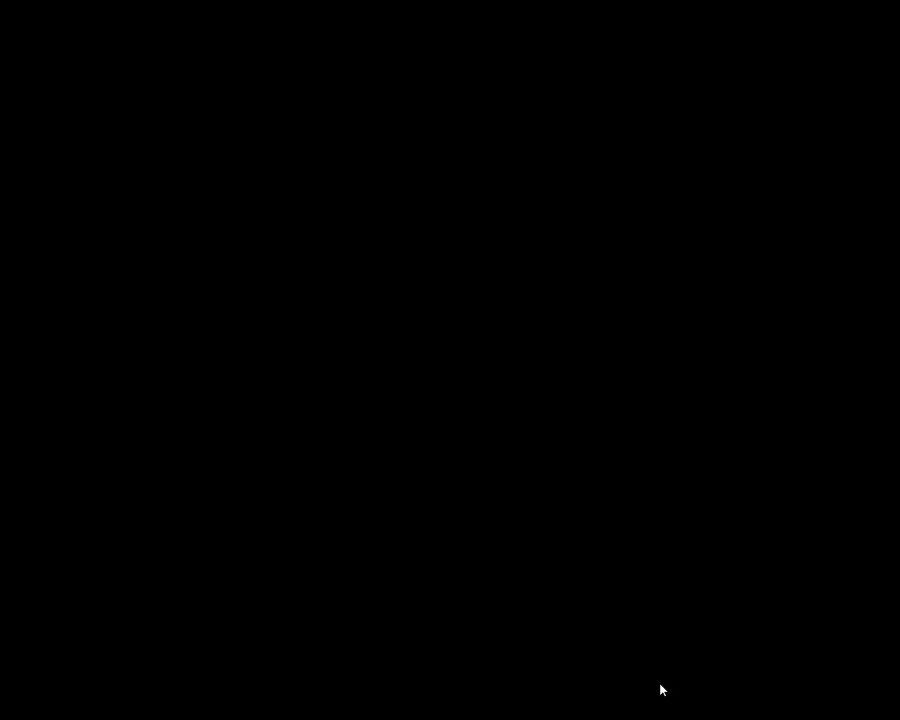
# Exit the finished slide show and minimise the Welcome presentation to show the desktop
pyautogui.click(660, 690)
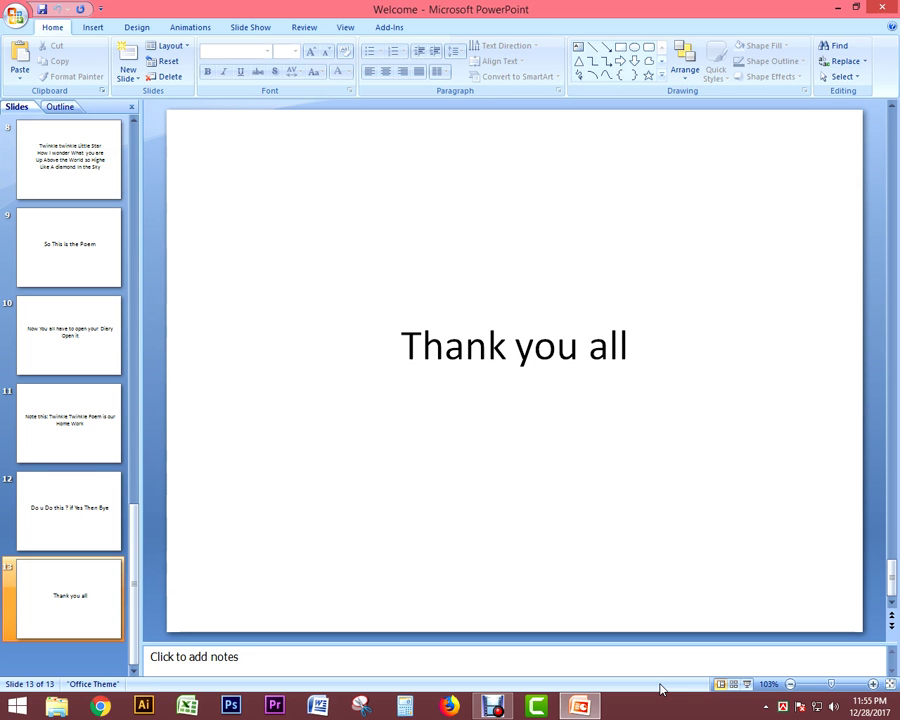
pyautogui.click(836, 8)
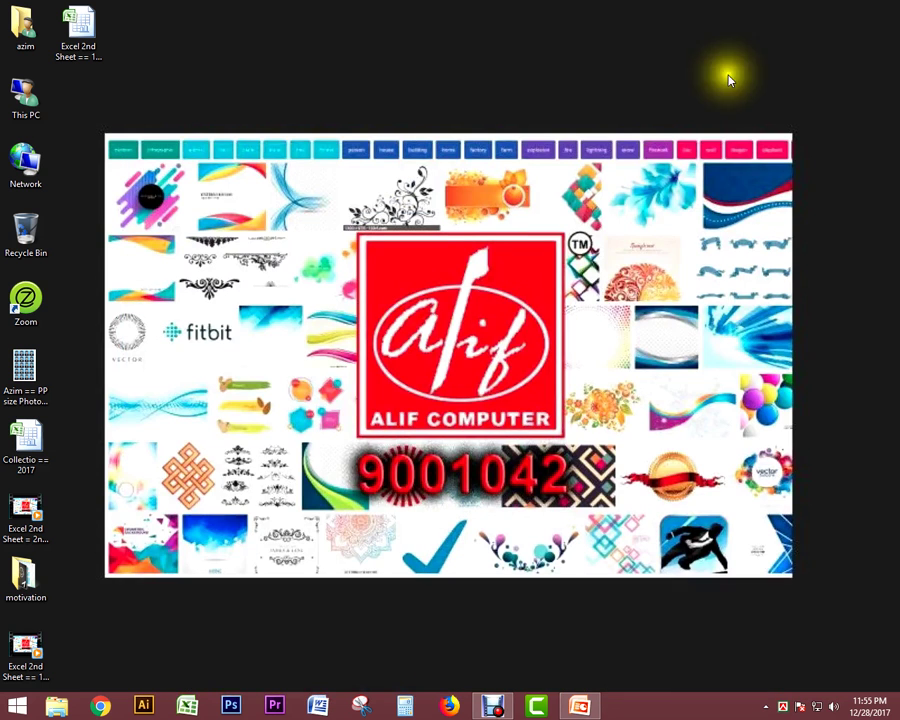
# Type 'jmlkjdlk;fjsdkl;af' in a new Word document, glance at Welcome, then return to Word
pyautogui.click(317, 706)
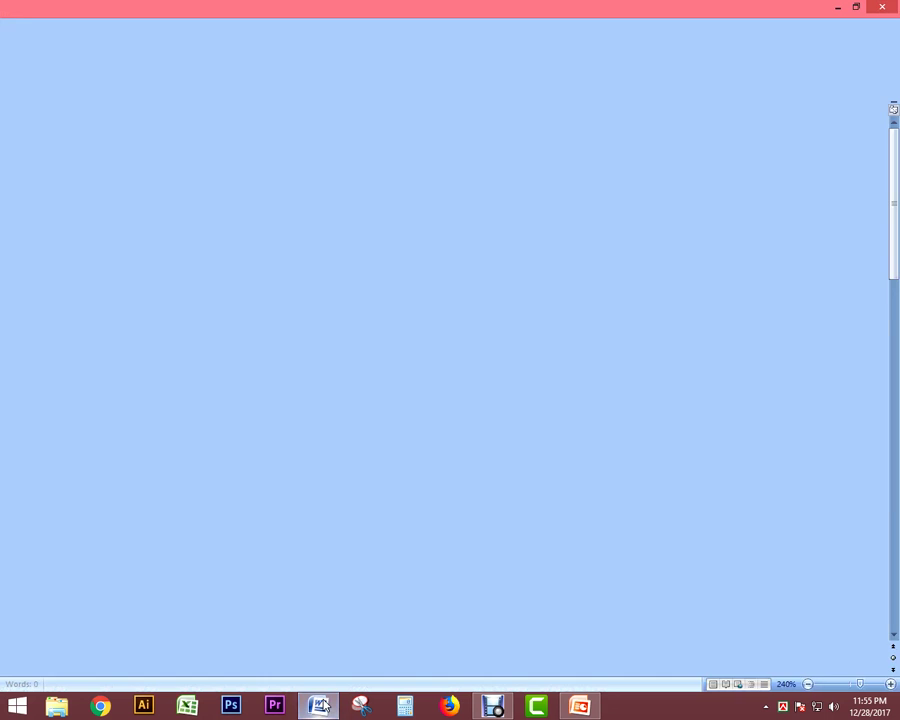
pyautogui.click(246, 209)
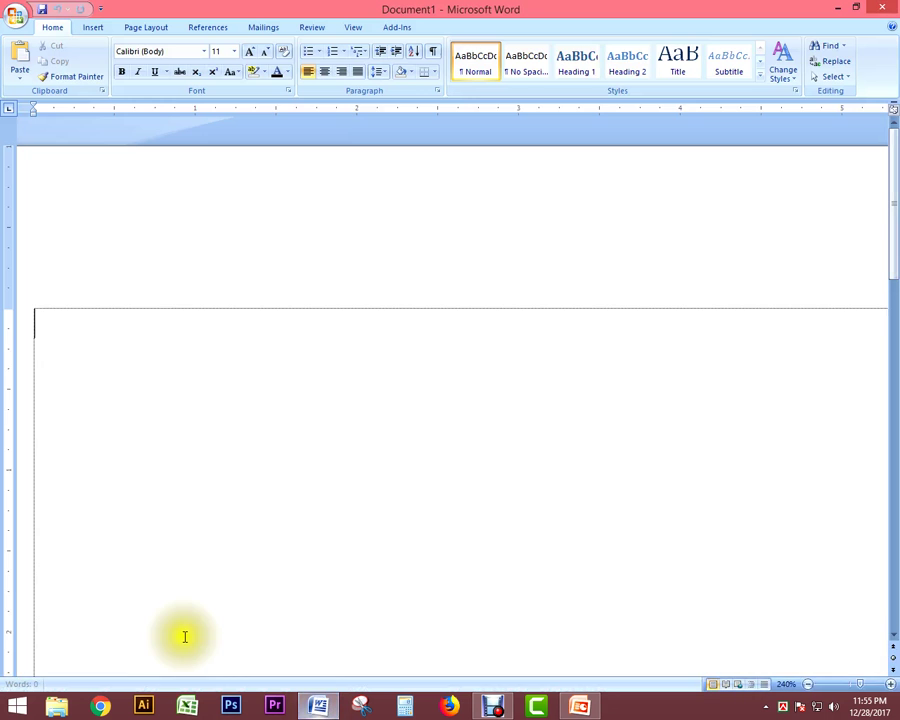
pyautogui.write('jmlkjdlk;fjsdkl;af')
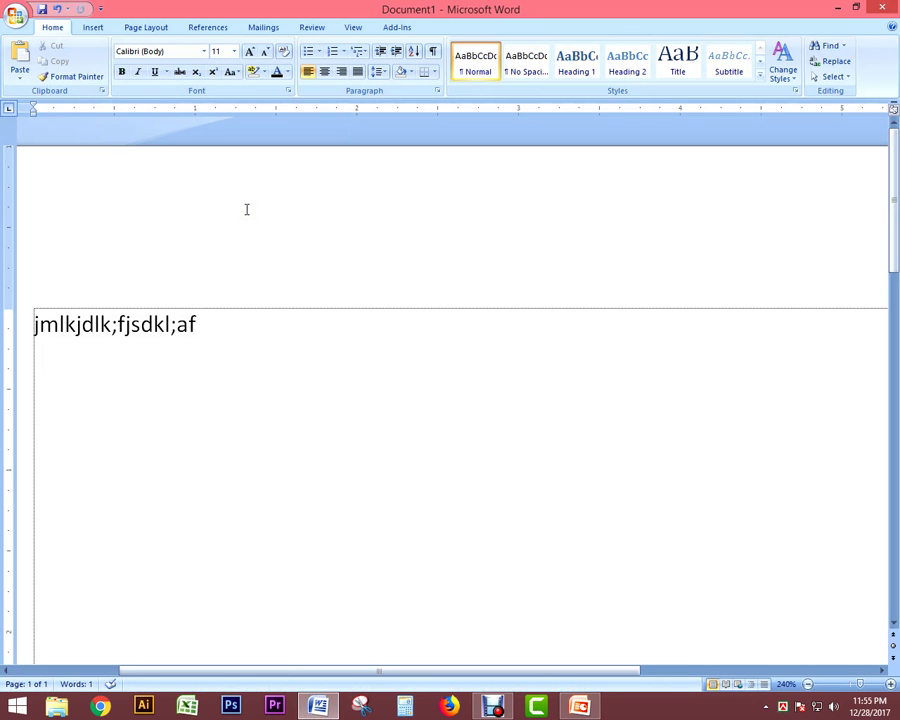
pyautogui.click(584, 708)
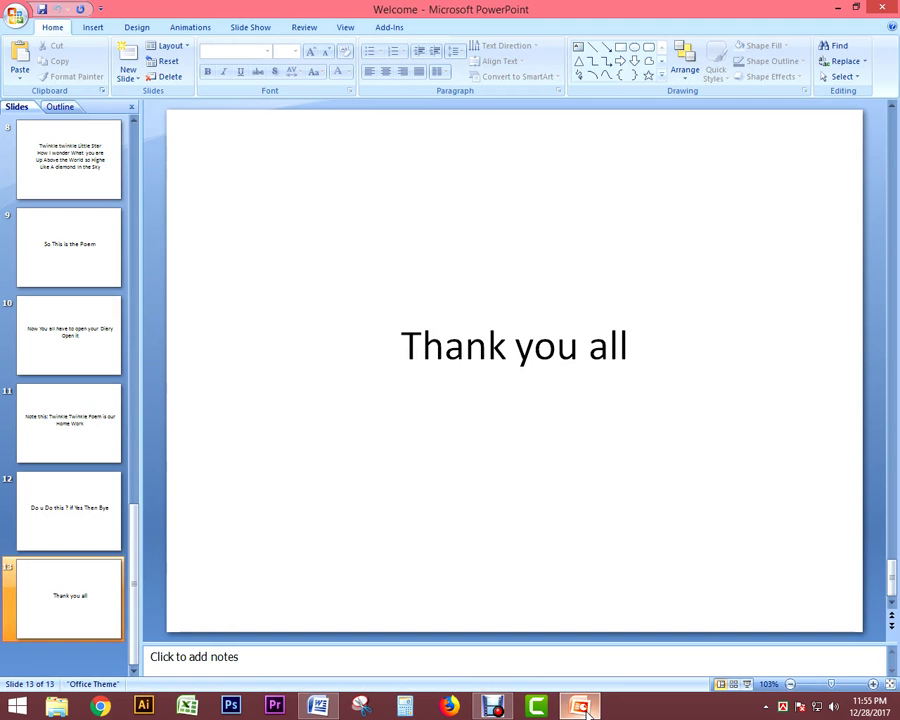
pyautogui.click(320, 707)
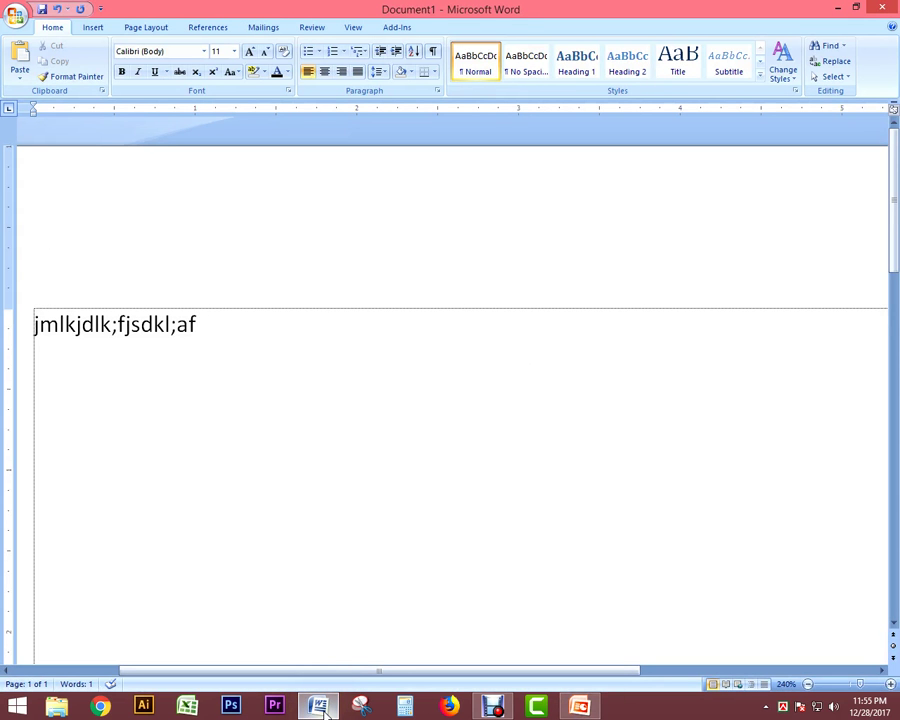